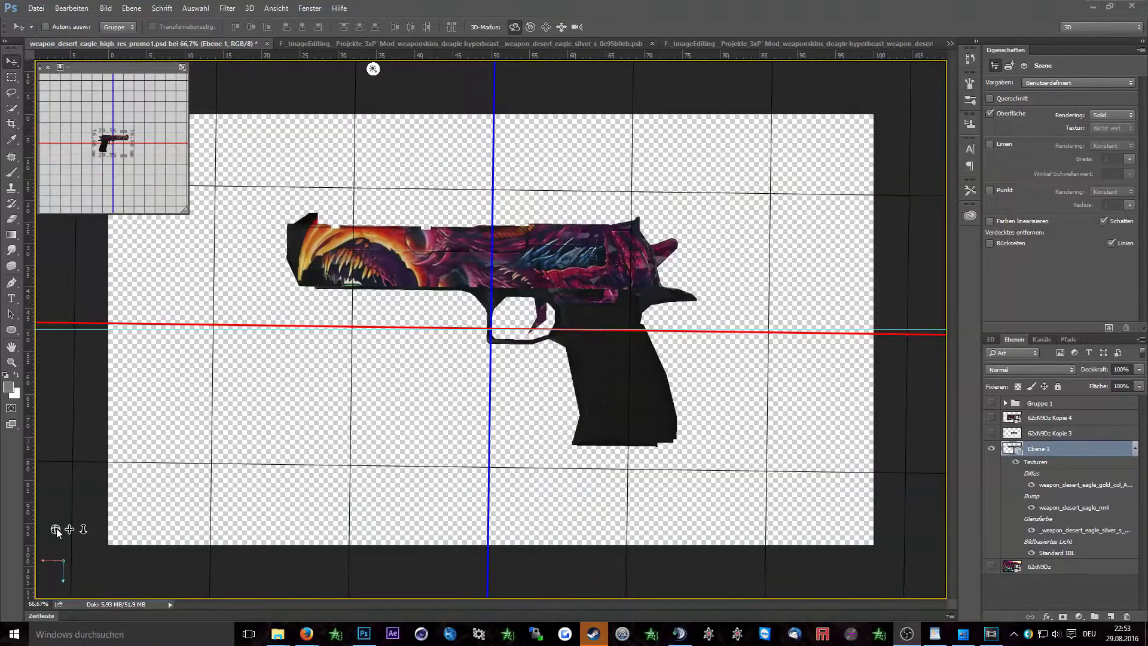
# Step: Orbit, pan and zoom around both textured Desert Eagle models to view them from several angles
pyautogui.click(463, 470)
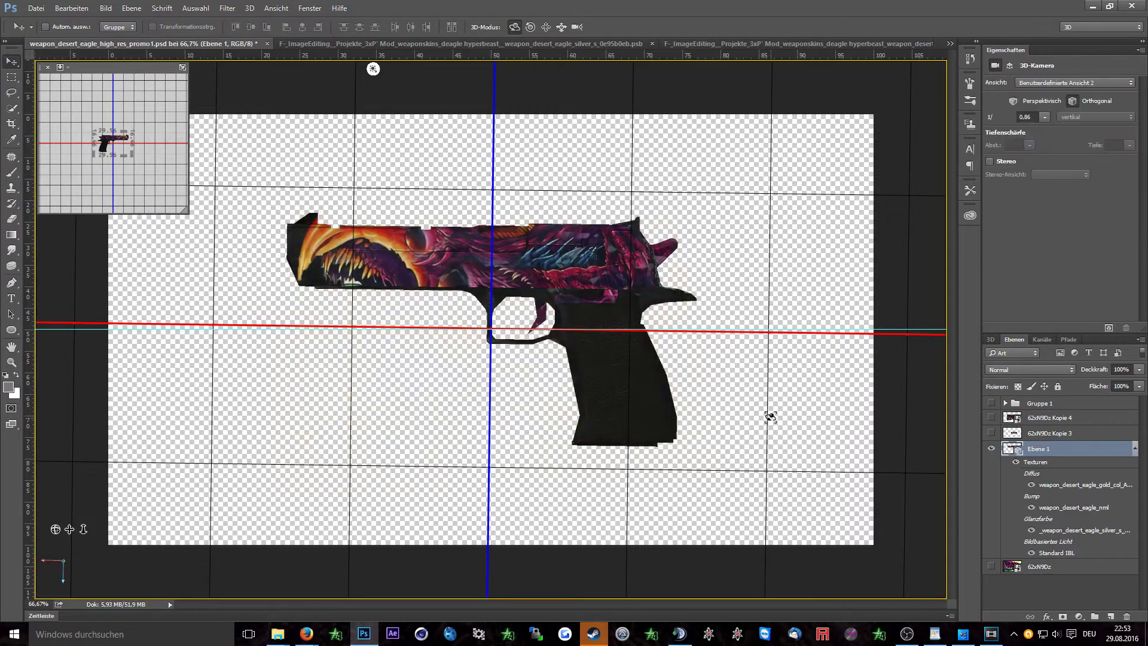
pyautogui.moveTo(769, 411); pyautogui.dragTo(653, 454)
pyautogui.moveTo(343, 590); pyautogui.dragTo(424, 68)
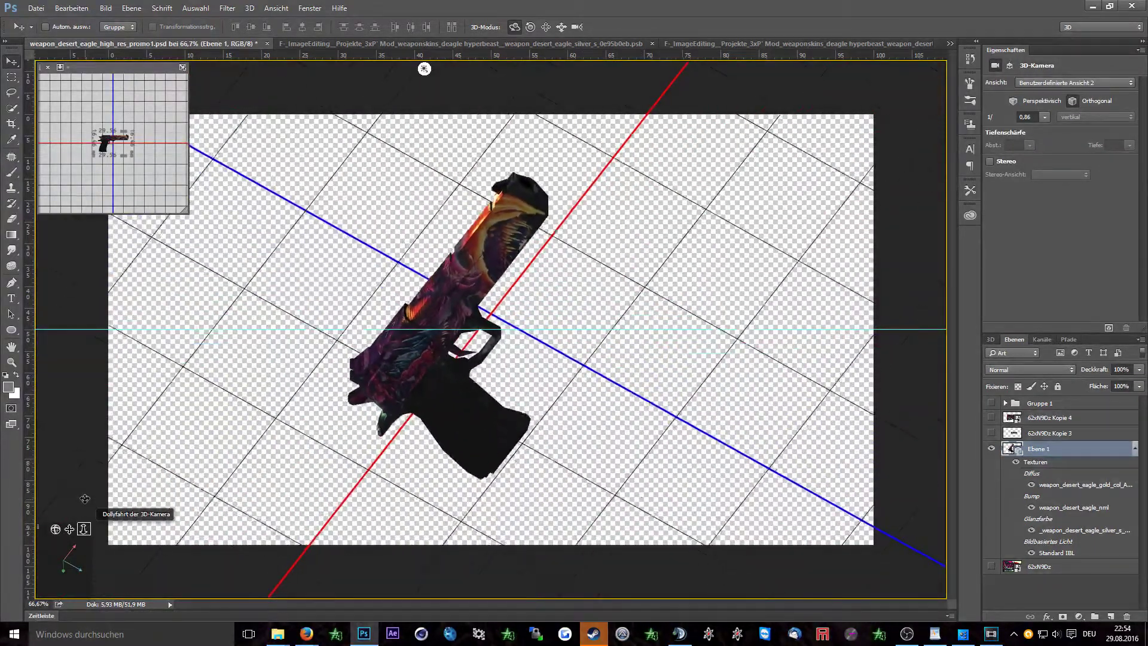
pyautogui.scroll(3, 122, 500)
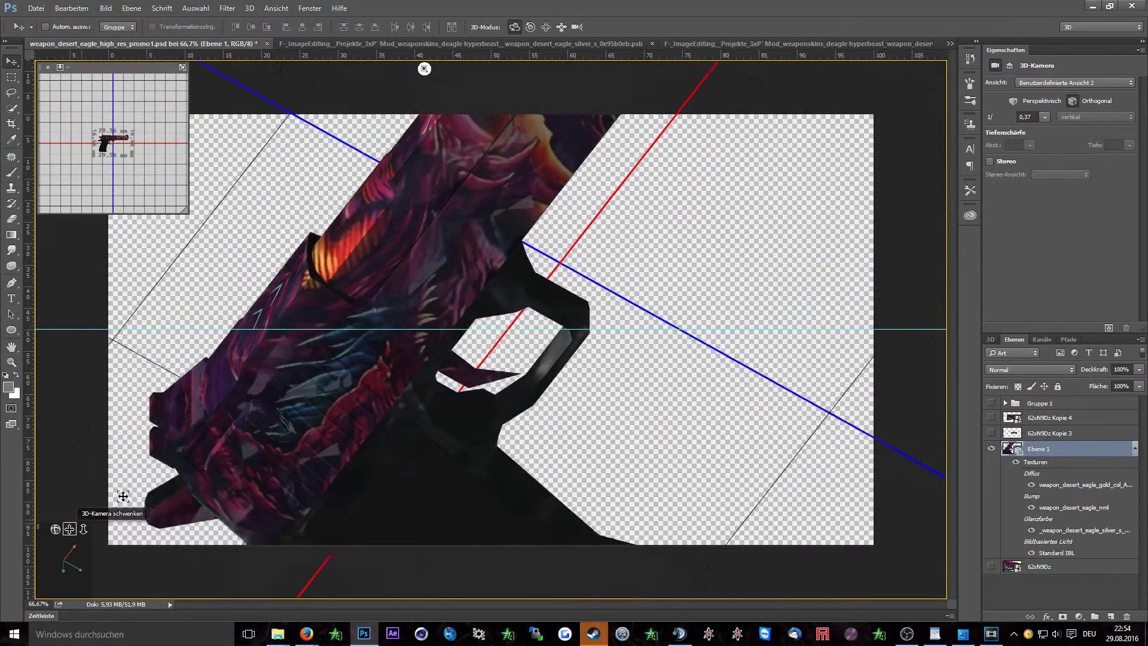
pyautogui.moveTo(123, 496); pyautogui.dragTo(216, 370)
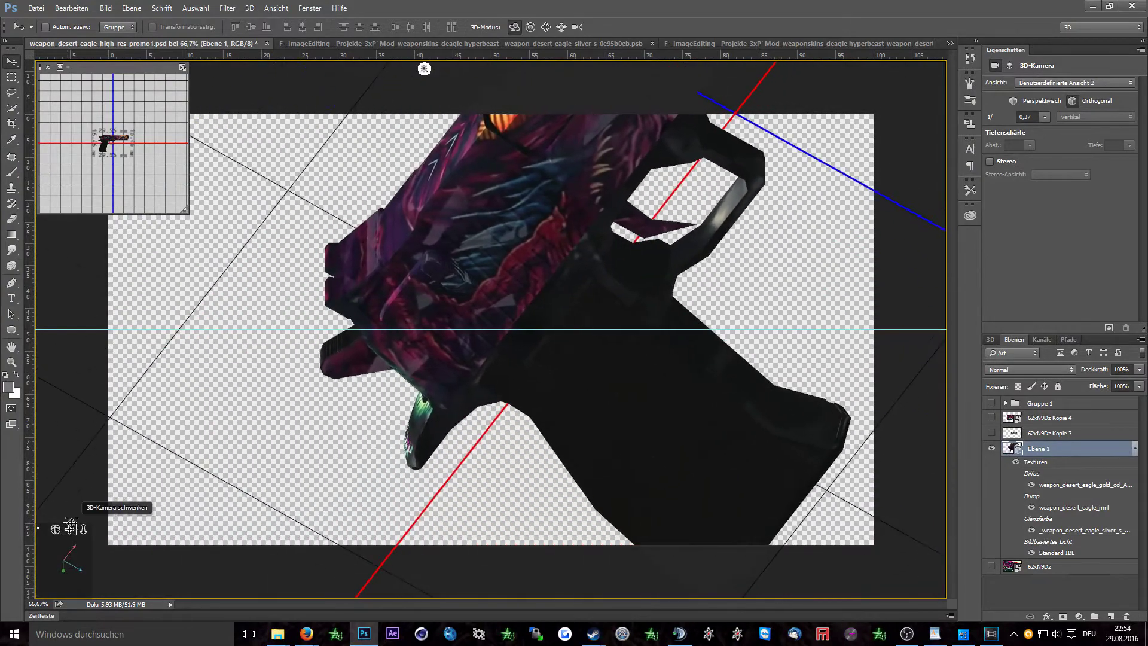
pyautogui.moveTo(55, 529); pyautogui.dragTo(101, 395)
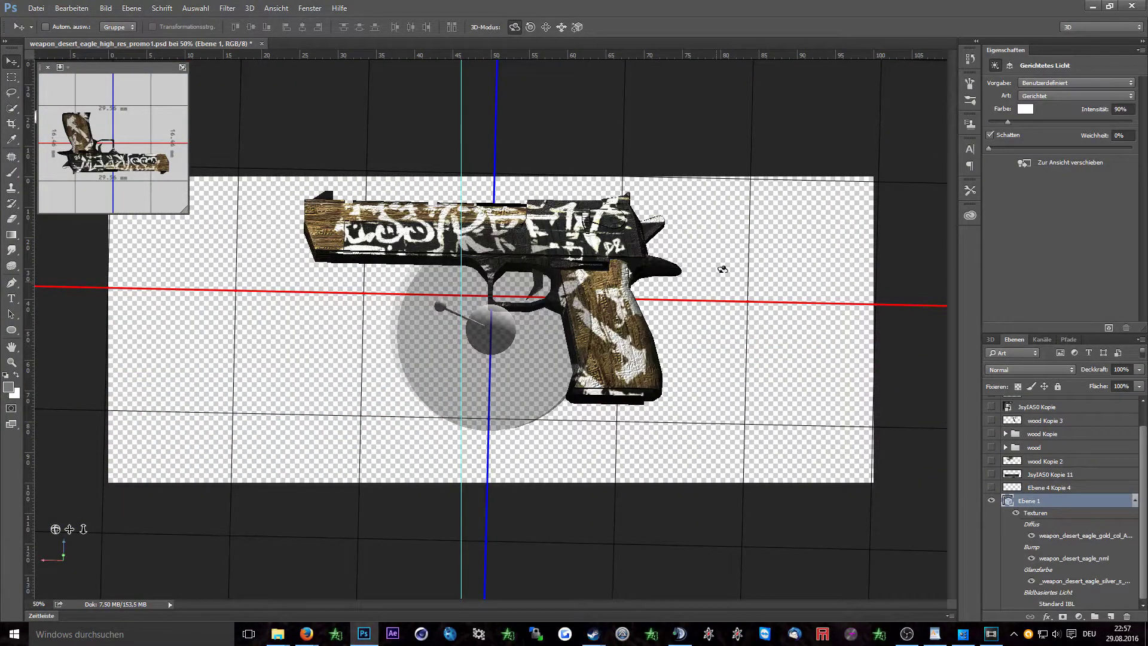
pyautogui.moveTo(56, 529); pyautogui.dragTo(564, 524)
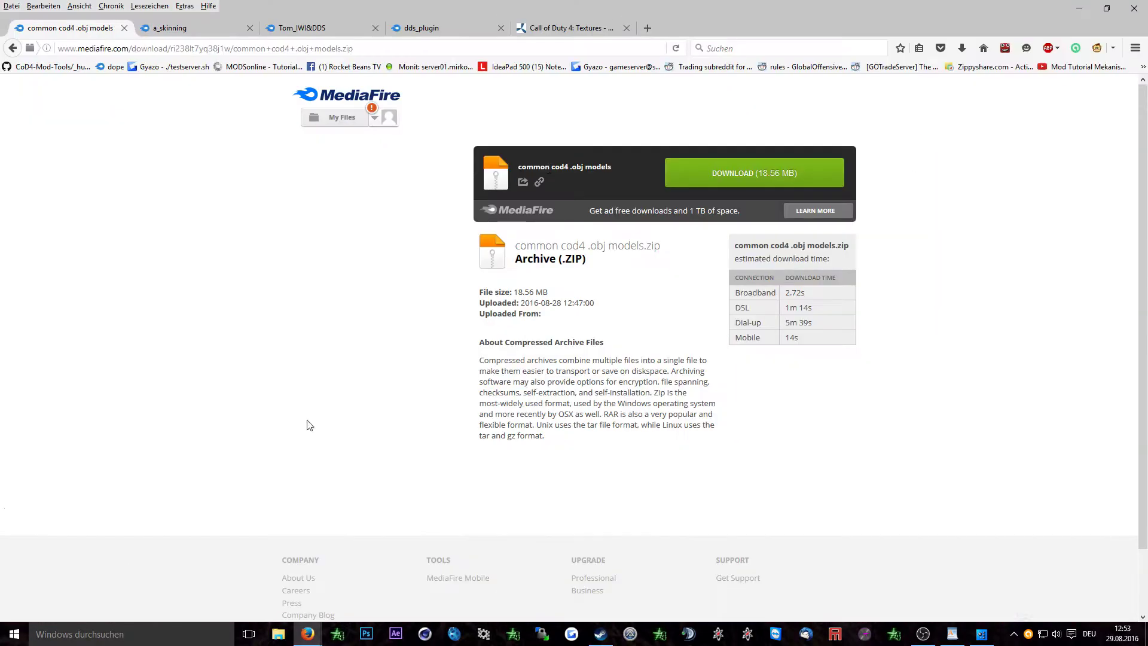
# Step: Download common cod4 .obj models.zip and a_skinning.zip from their MediaFire pages
pyautogui.click(735, 180)
pyautogui.click(445, 397)
pyautogui.hotkey('ctrl', 'Tab')
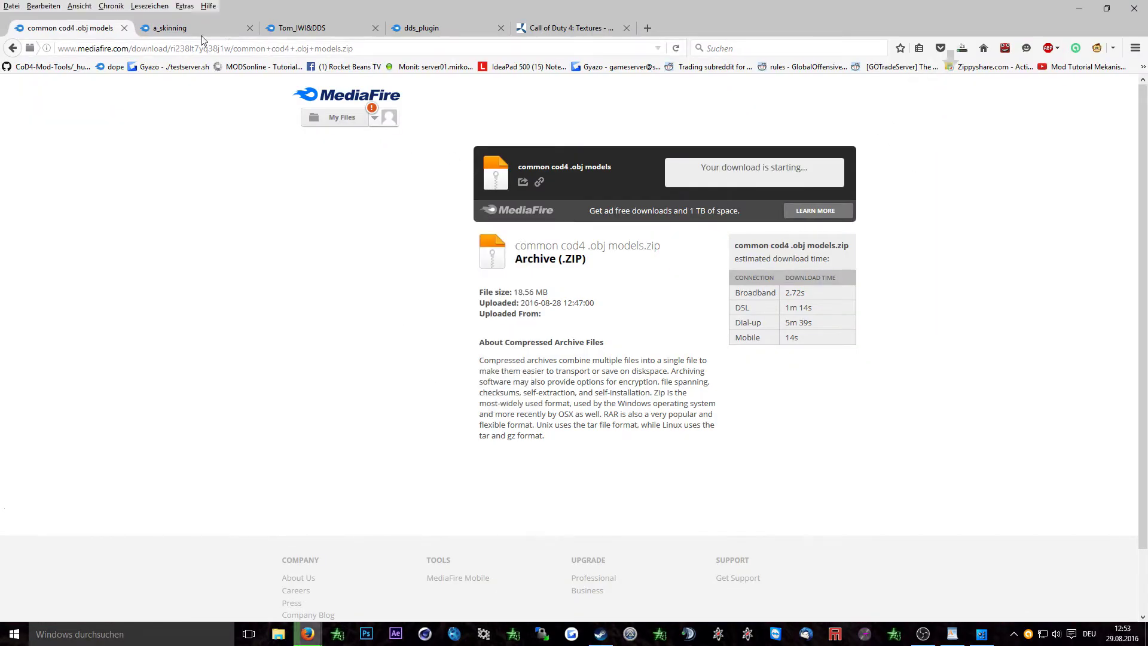
pyautogui.click(448, 397)
pyautogui.hotkey('ctrl', 'Tab')
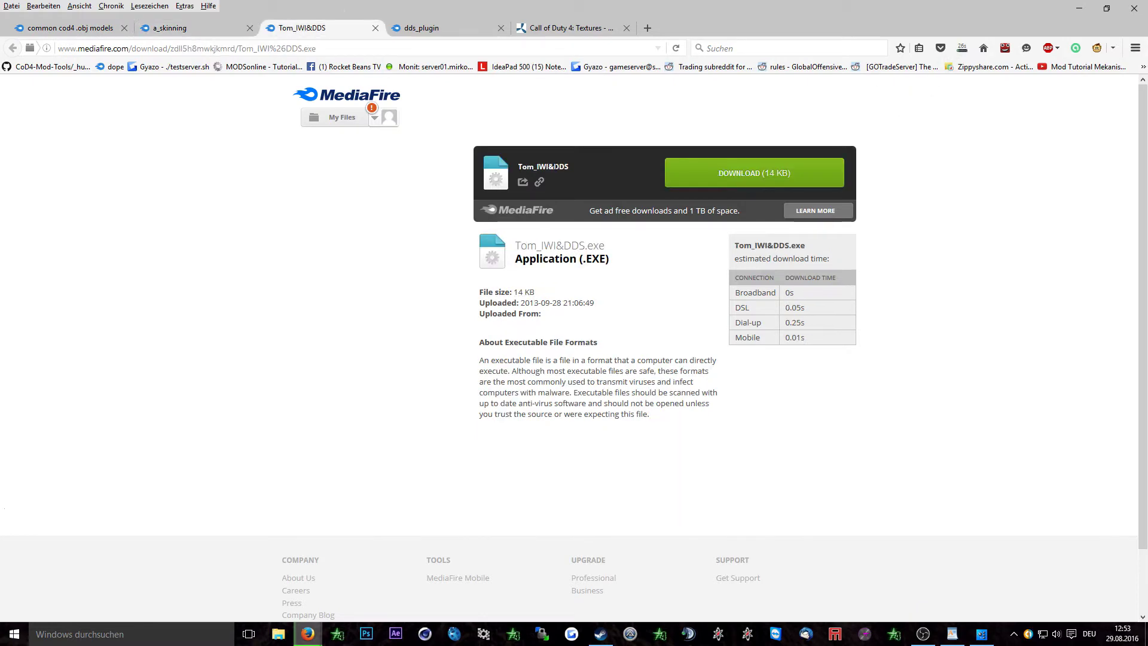
# Step: Download Tom_IWI&DDS.exe and dds_plugin.zip, then show the desktop and select the four files
pyautogui.click(436, 318)
pyautogui.hotkey('ctrl', 'Tab')
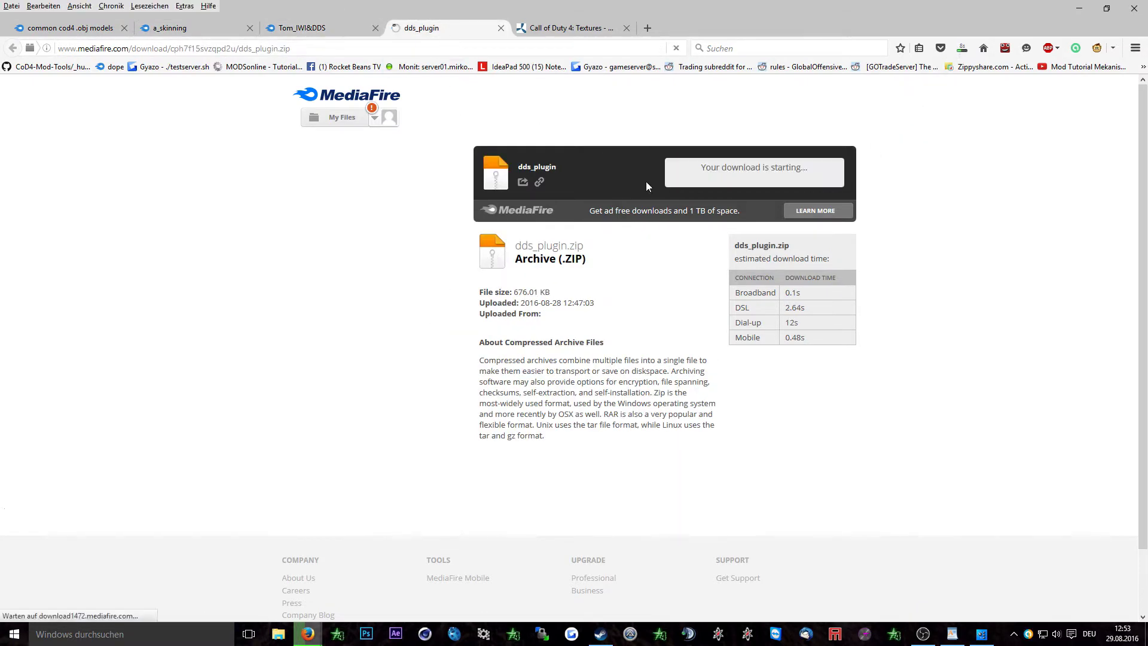
pyautogui.click(452, 398)
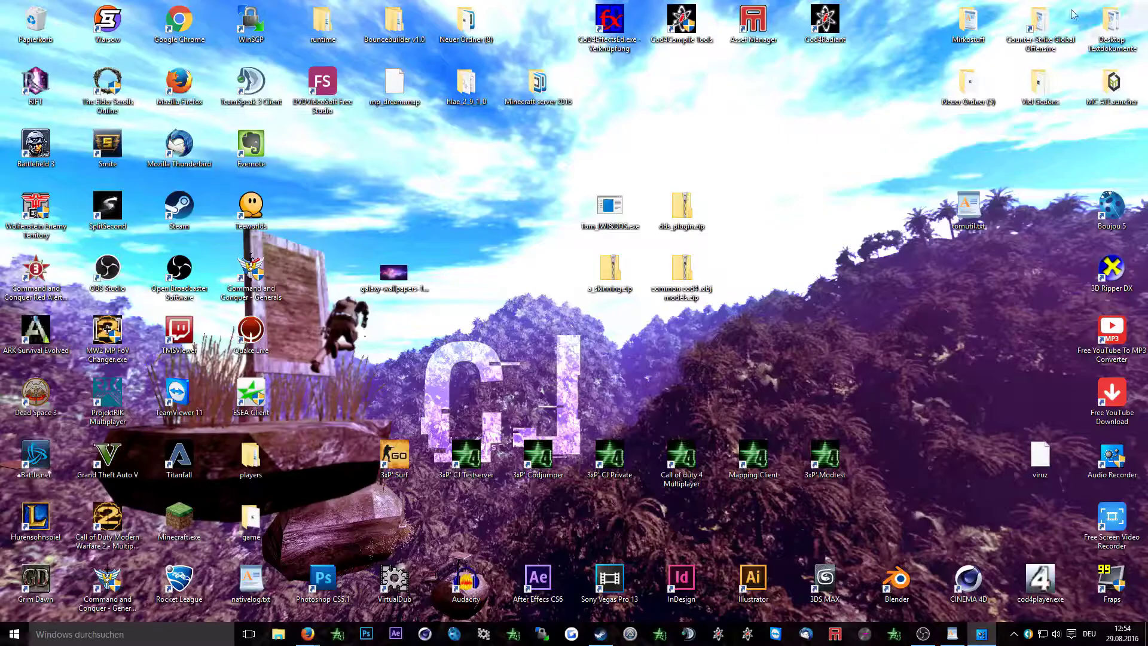
pyautogui.press('super+d')
pyautogui.moveTo(753, 328); pyautogui.dragTo(550, 171)
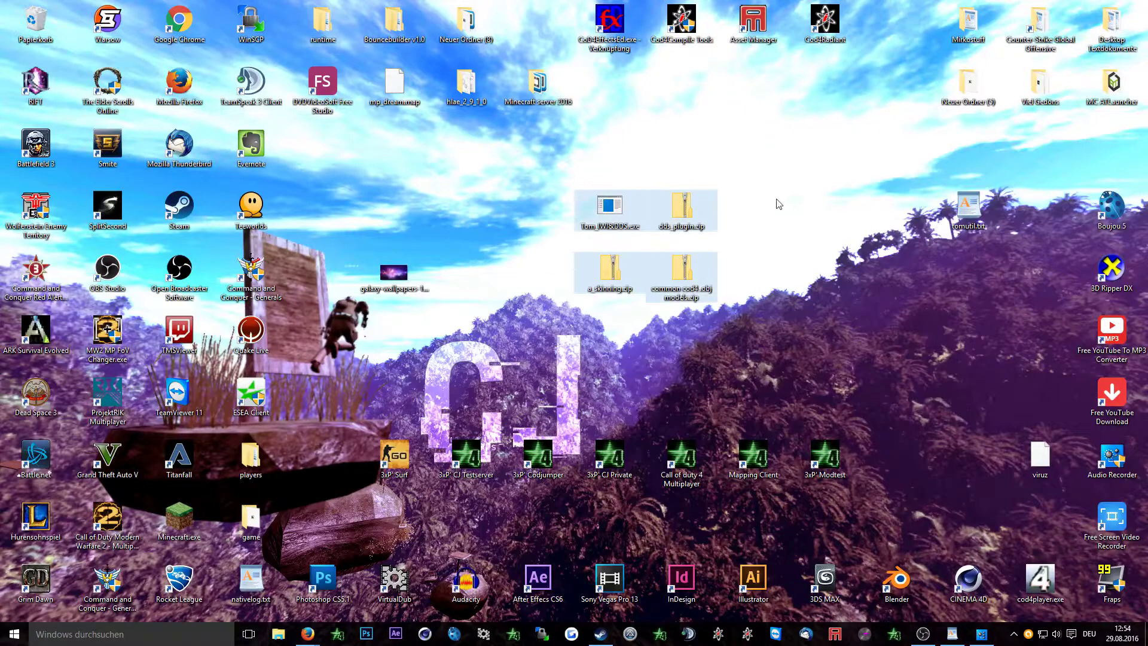
# Step: Open dds_plugin.zip, snap it to the left half, and add a second Explorer window on the right
pyautogui.click(772, 226)
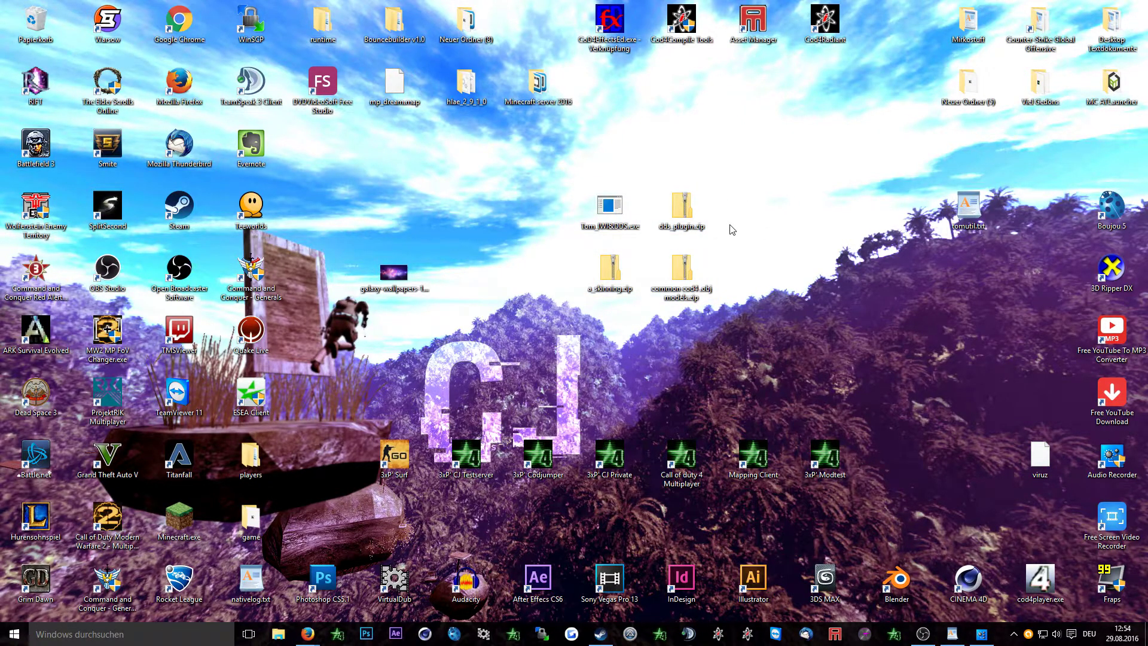
pyautogui.click(684, 207)
pyautogui.doubleClick(685, 206)
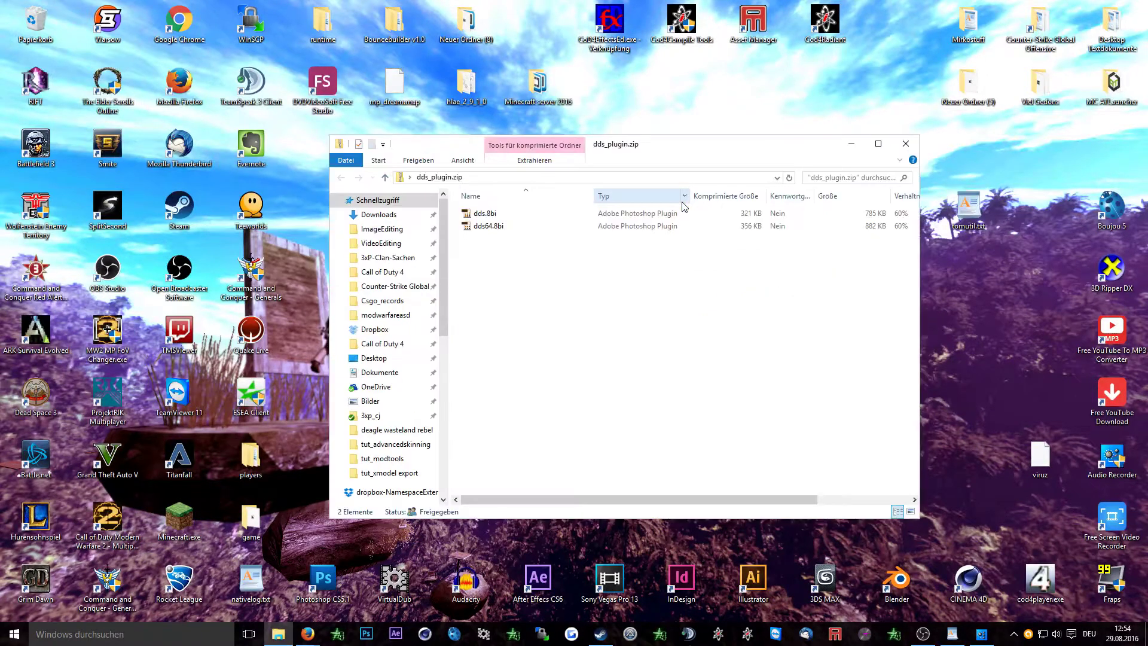
pyautogui.moveTo(701, 152); pyautogui.dragTo(2, 149)
pyautogui.click(278, 636)
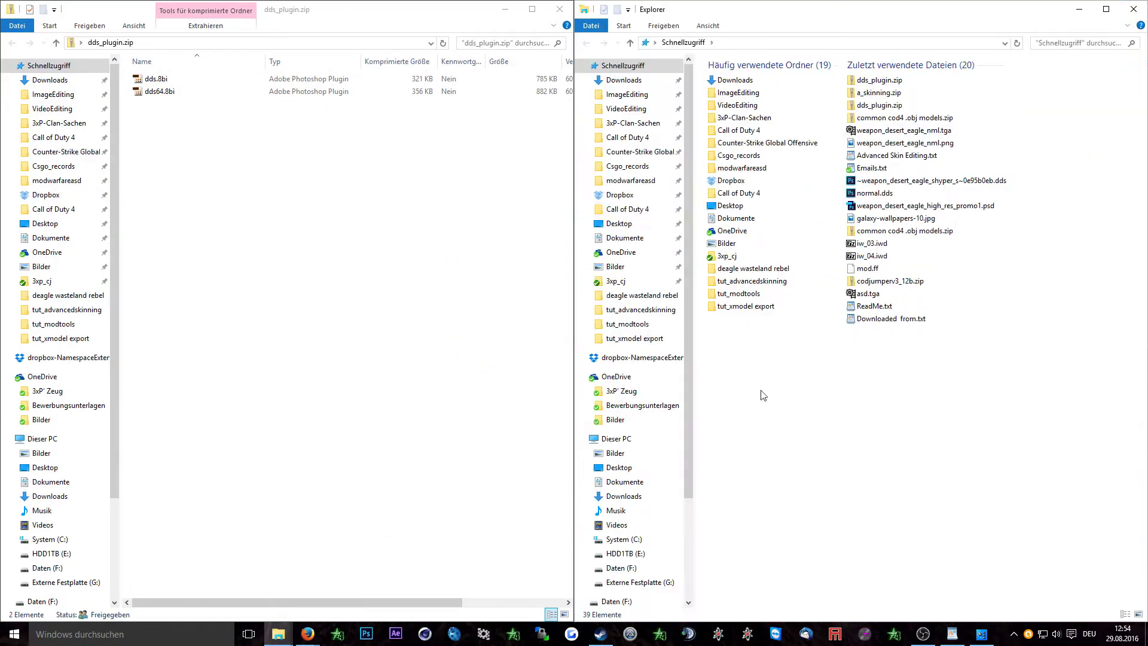
# Step: Browse the right window to F:\Programme\Adobe Photoshop CC\Adobe Photoshop CC 2015\Plug-ins
pyautogui.scroll(-1, 622, 359)
pyautogui.click(620, 520)
pyautogui.doubleClick(732, 168)
pyautogui.doubleClick(742, 179)
pyautogui.doubleClick(736, 78)
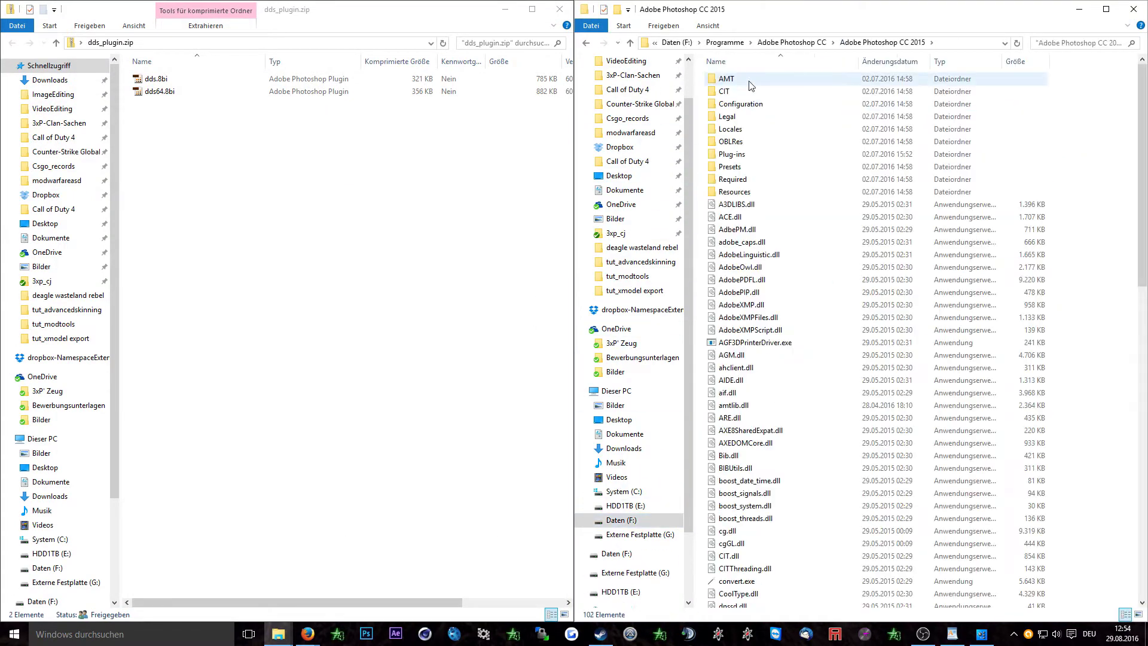
pyautogui.click(732, 154)
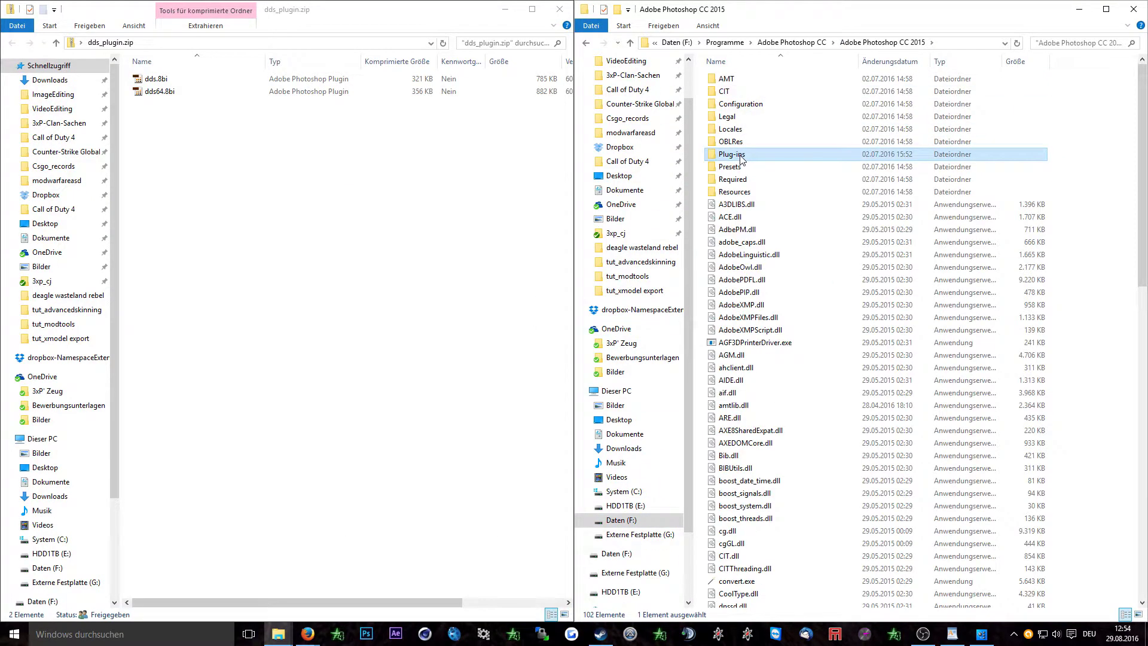
pyautogui.doubleClick(741, 157)
# Step: Copy dds.8bi and dds64.8bi into the File Formats folder and close the zip window
pyautogui.click(740, 82)
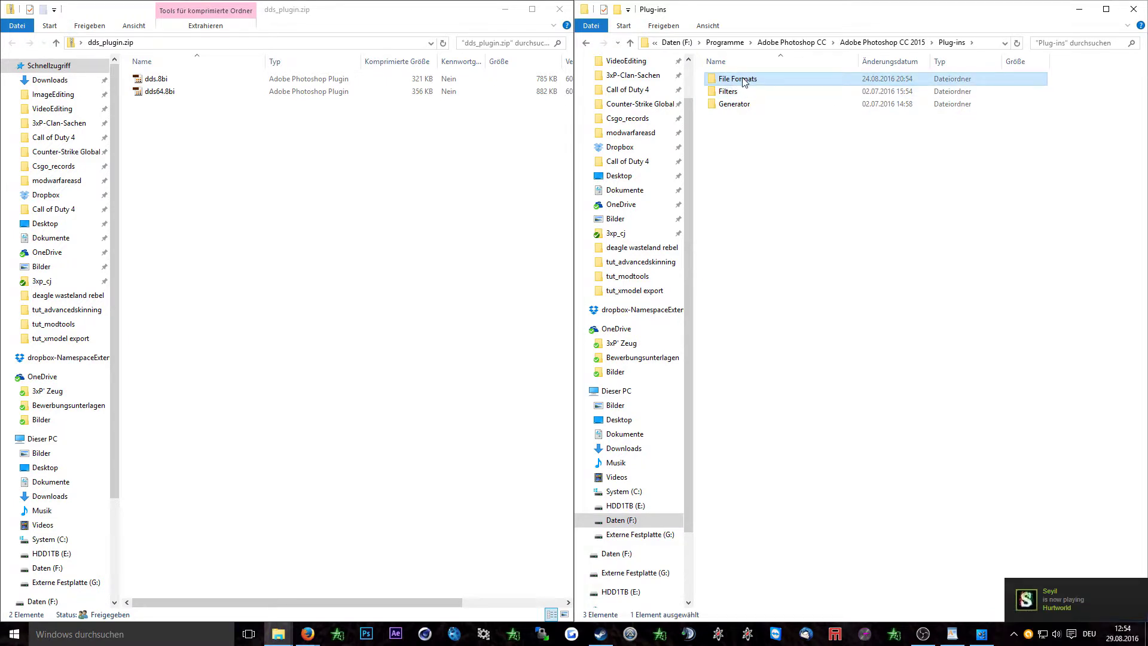
pyautogui.doubleClick(742, 80)
pyautogui.moveTo(174, 135); pyautogui.dragTo(762, 119)
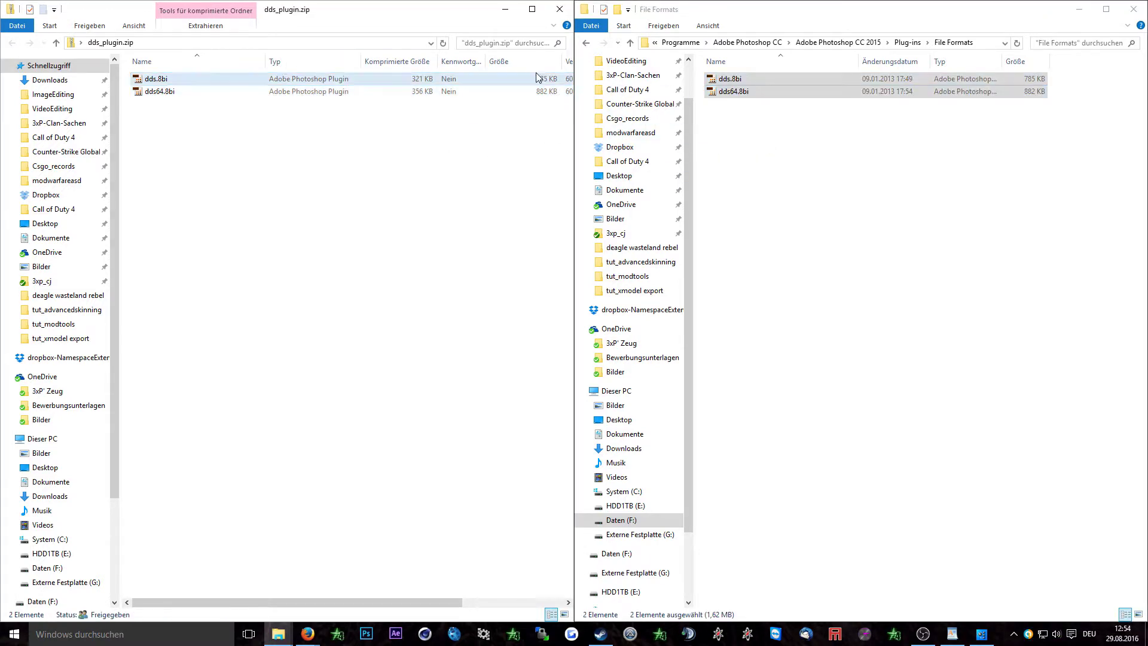
pyautogui.click(560, 9)
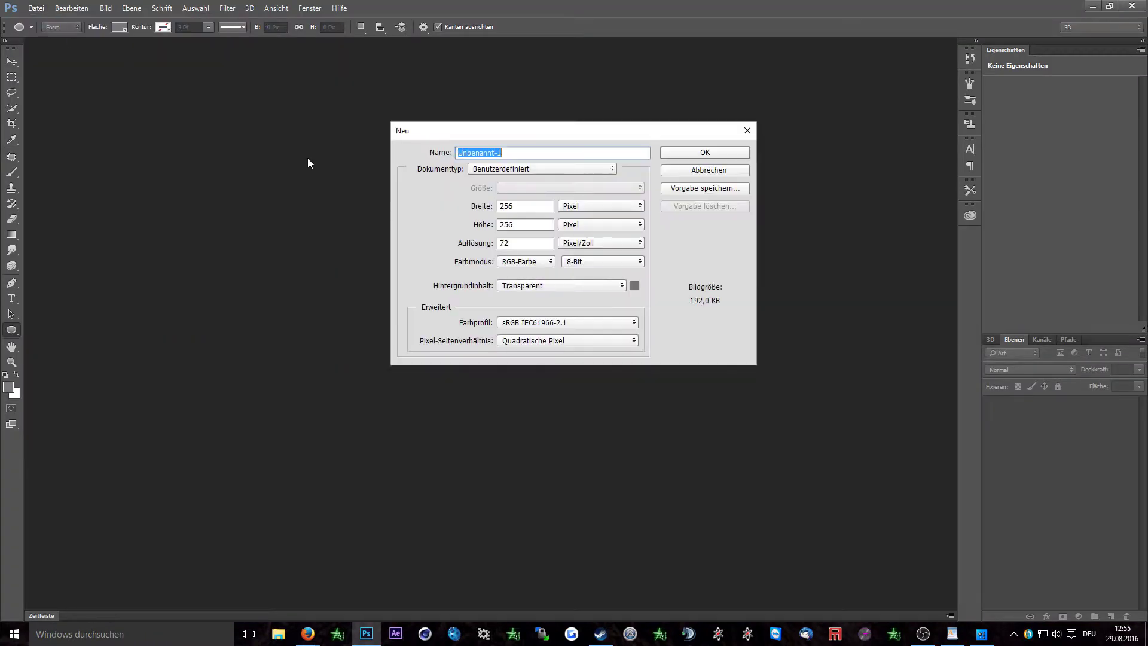
# Step: Create a 256×256 transparent document and confirm D3D/DDS is listed under Save As file types
pyautogui.click(688, 153)
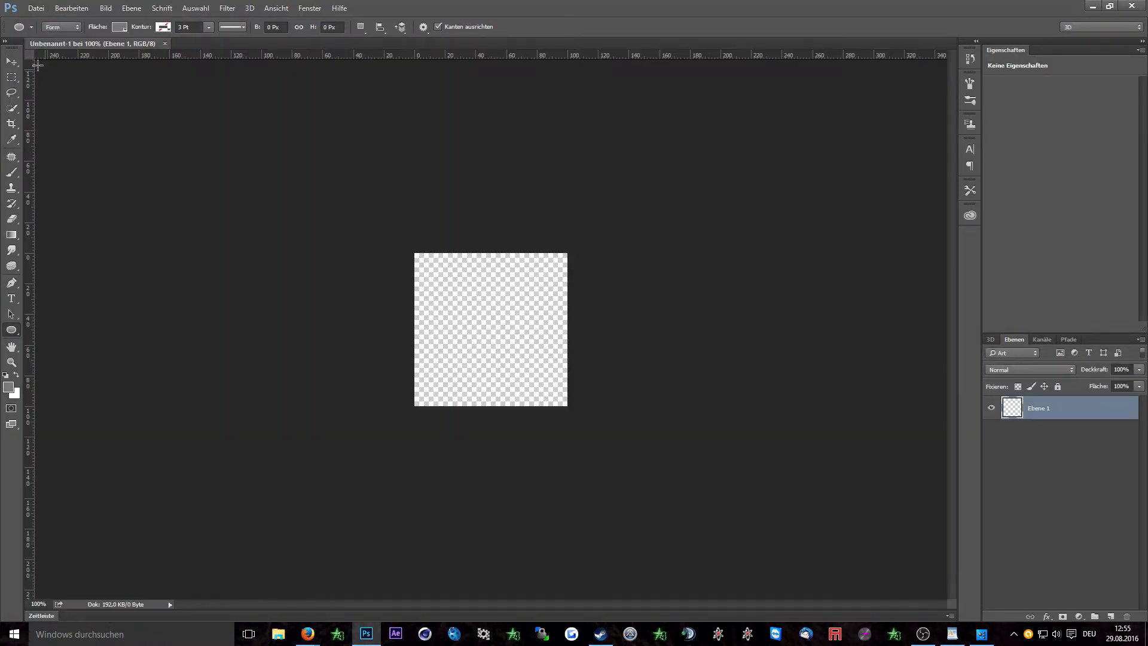
pyautogui.click(36, 8)
pyautogui.click(66, 140)
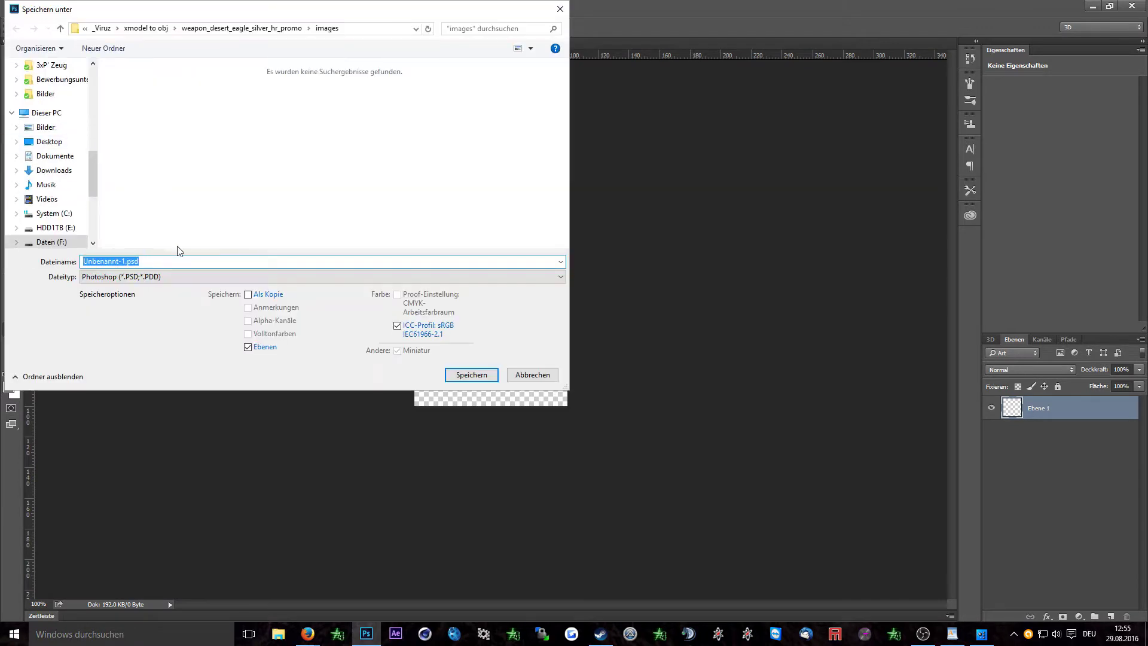
pyautogui.click(163, 277)
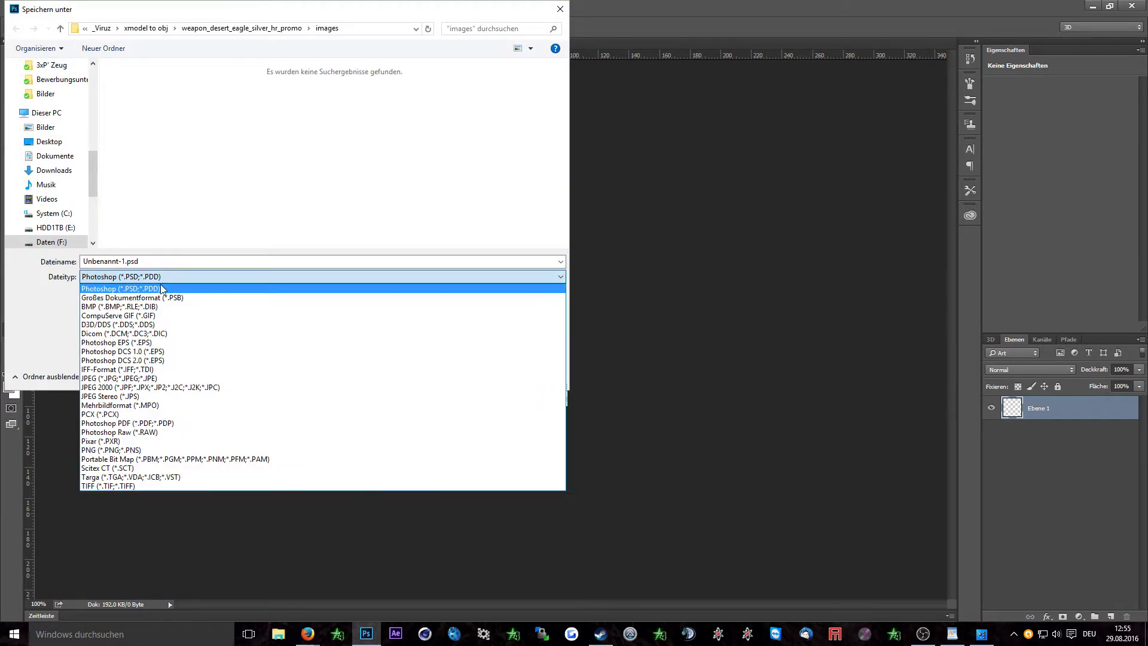
pyautogui.click(111, 326)
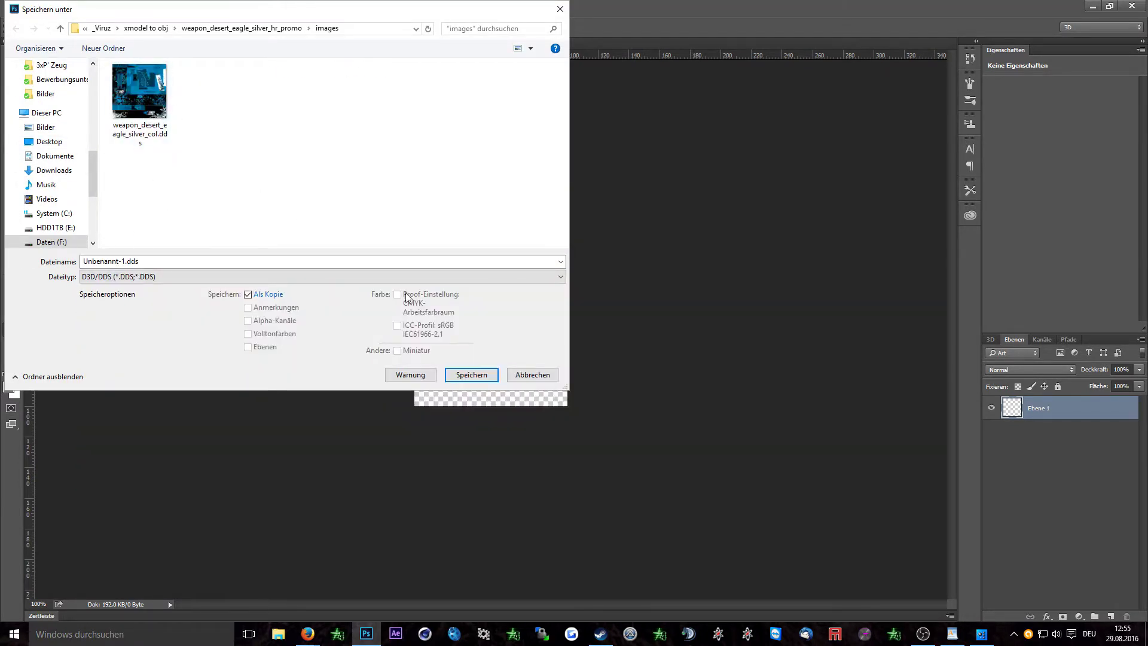
pyautogui.click(532, 375)
pyautogui.press('super+d')
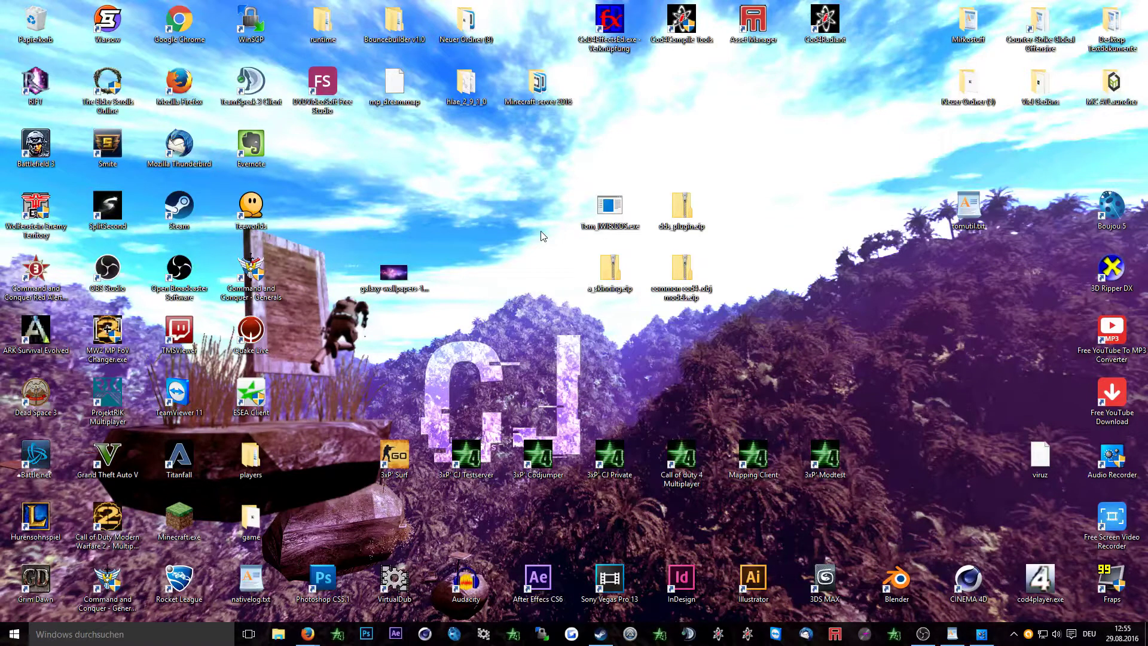
# Step: Drag the common cod4 .obj models folder out of its zip onto the desktop, then relaunch Photoshop
pyautogui.doubleClick(682, 269)
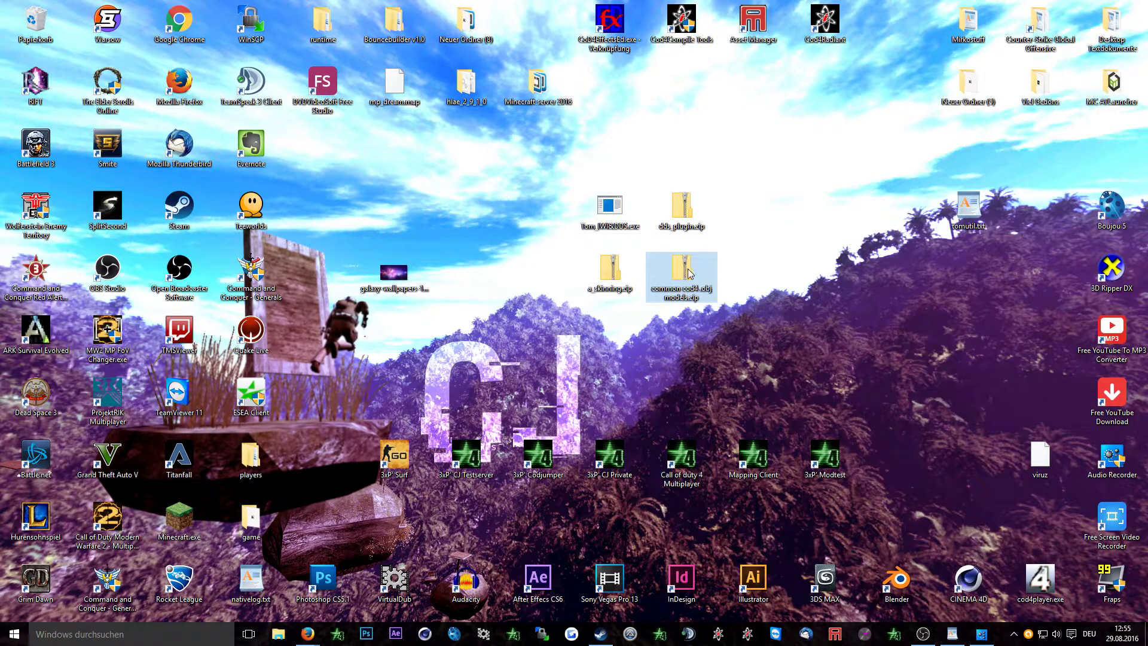
pyautogui.moveTo(746, 171); pyautogui.dragTo(439, 150)
pyautogui.moveTo(220, 207); pyautogui.dragTo(777, 291)
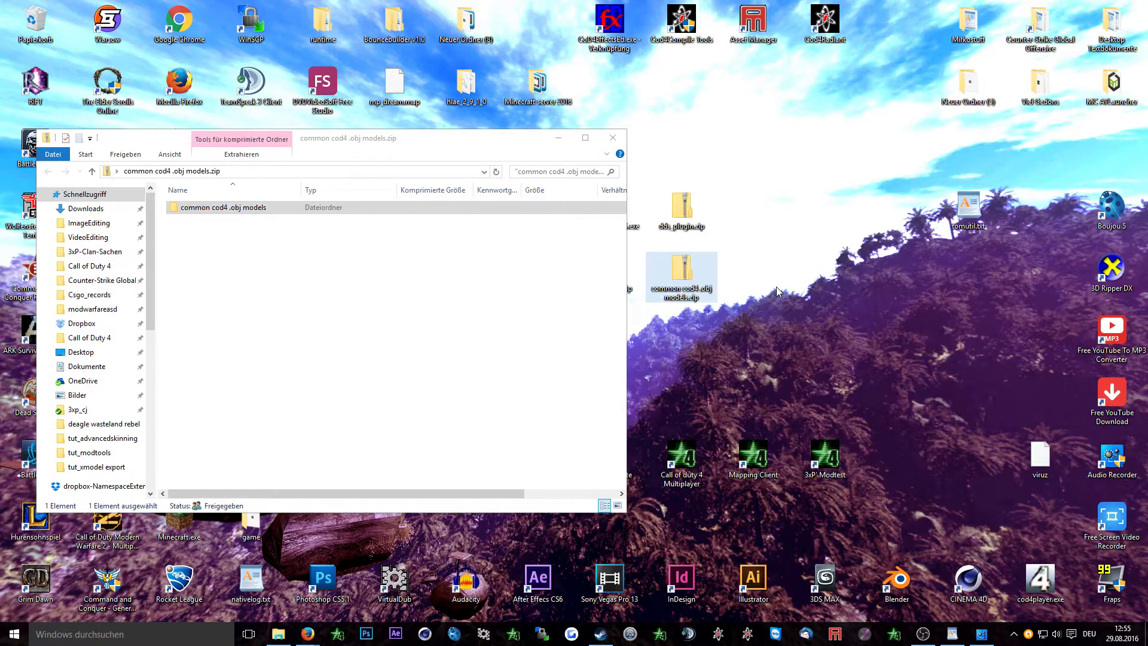
pyautogui.click(614, 139)
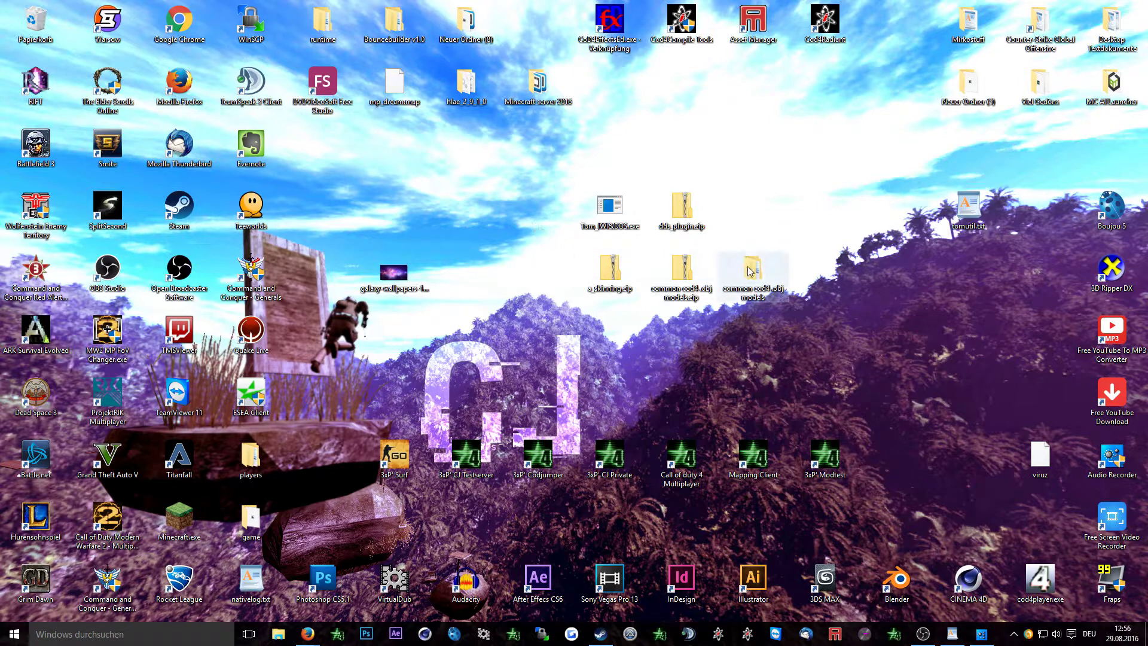
pyautogui.click(366, 641)
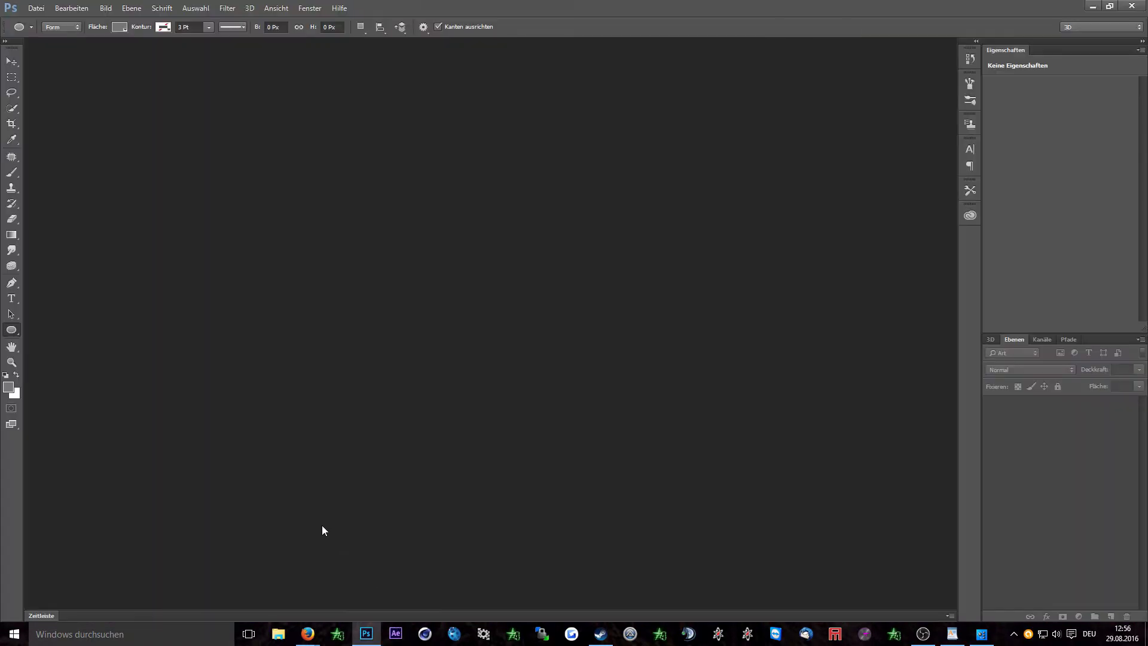
# Step: Open Desktop > common cod4 .obj models > weapon_desert_eagle_silver_hr_promo in a new Explorer window
pyautogui.click(278, 634)
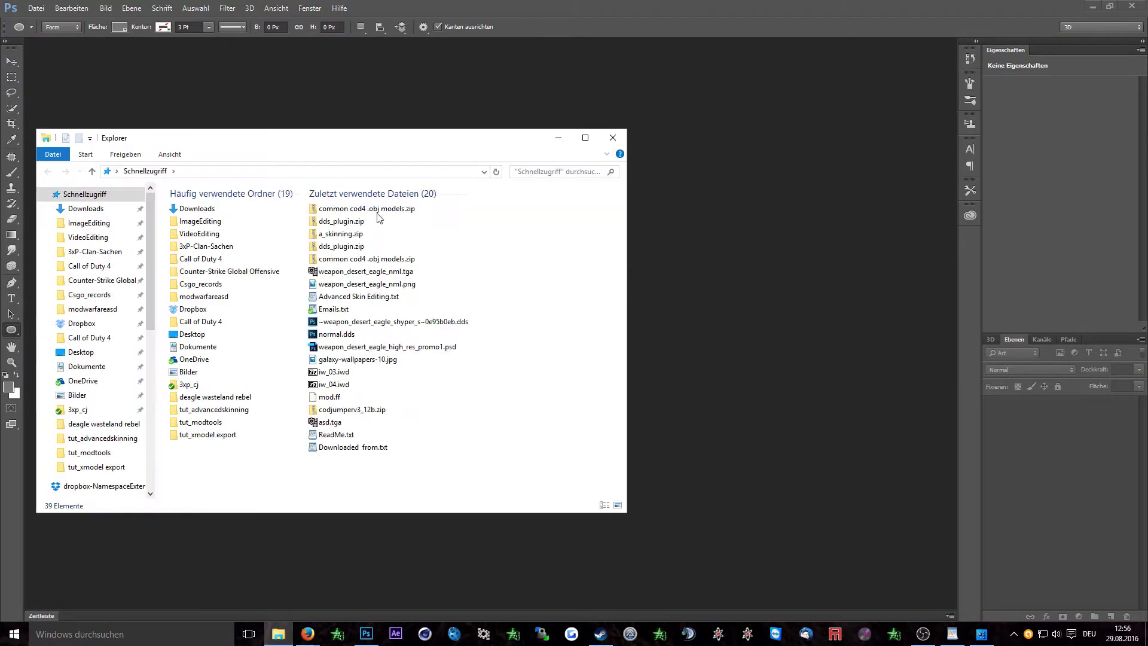
pyautogui.moveTo(363, 142); pyautogui.dragTo(776, 109)
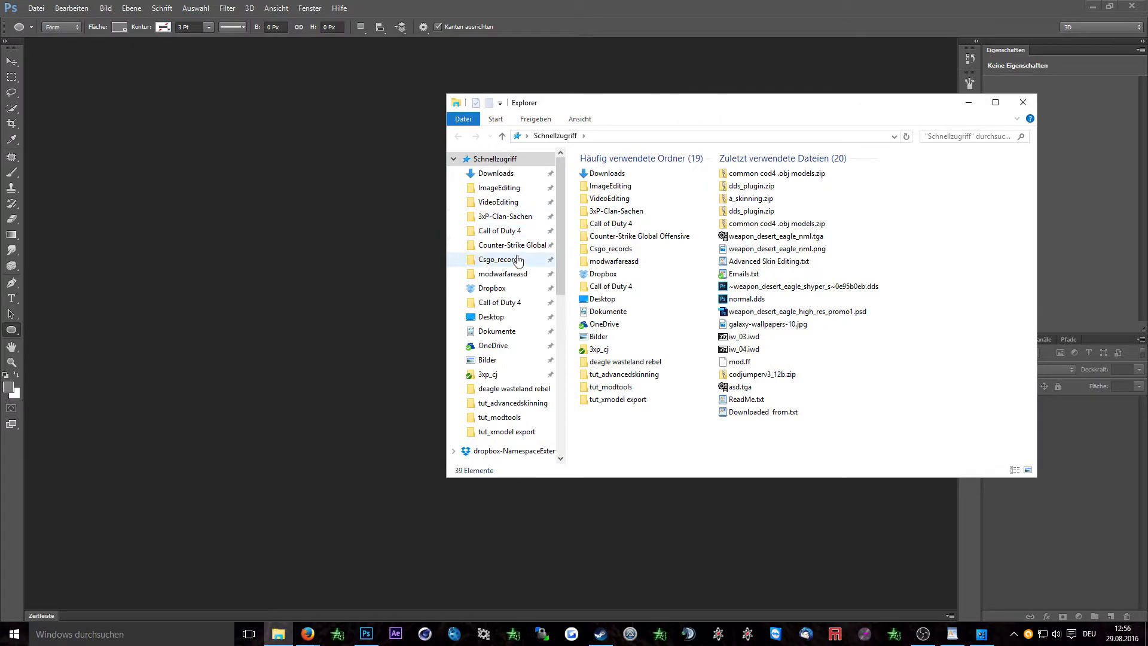
pyautogui.click(502, 318)
pyautogui.scroll(-3, 652, 306)
pyautogui.scroll(3, 652, 308)
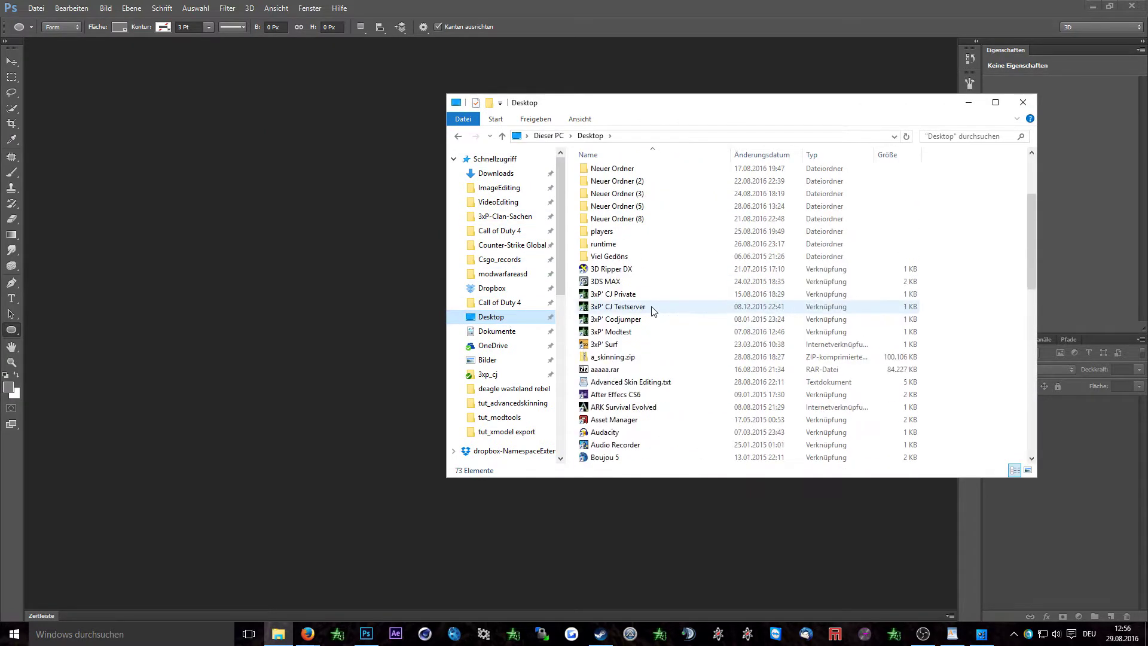
pyautogui.scroll(1, 653, 310)
pyautogui.doubleClick(634, 180)
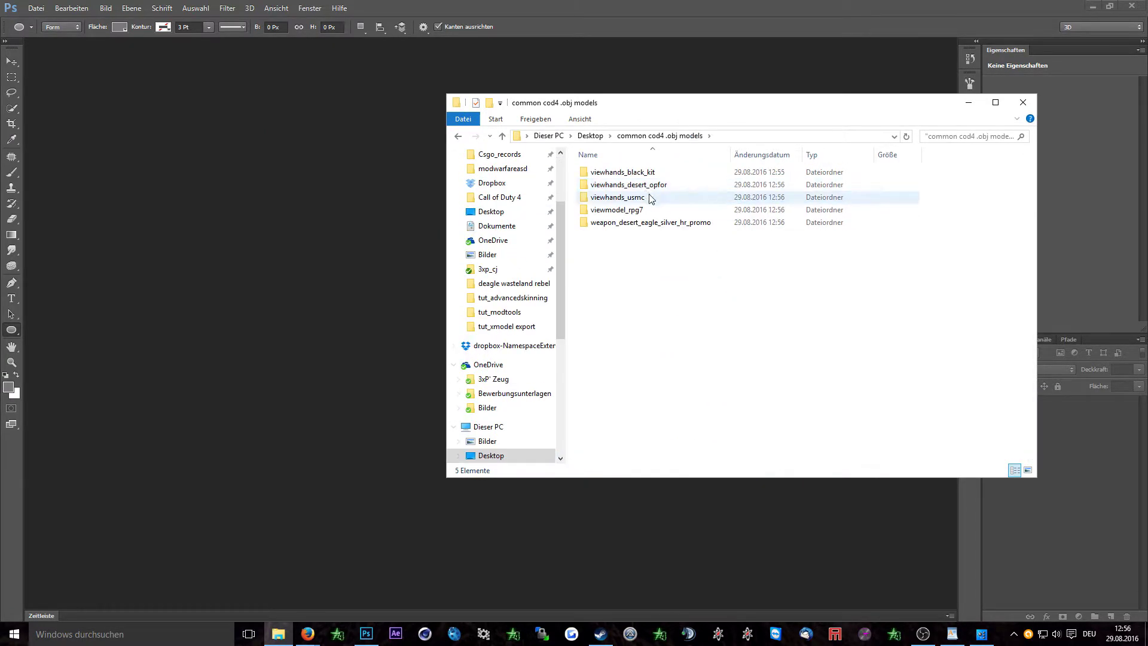
pyautogui.click(661, 226)
pyautogui.doubleClick(661, 226)
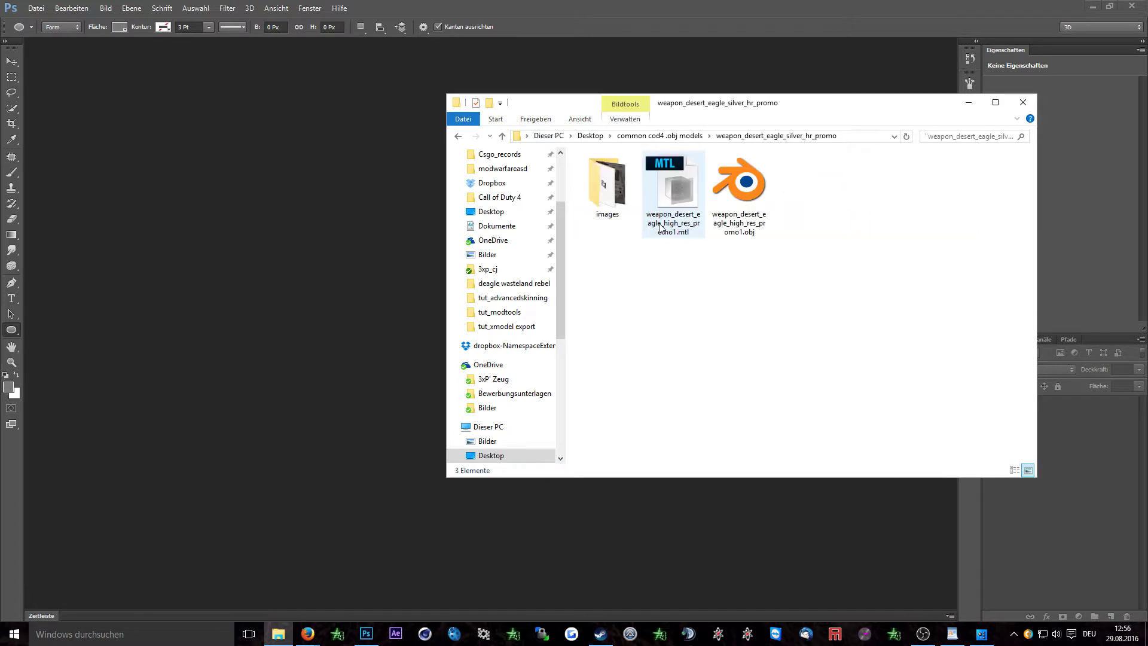
# Step: Drag the weapon_desert_eagle_high_res_promo1 .obj into Photoshop and confirm the new 3D document
pyautogui.moveTo(737, 191); pyautogui.dragTo(320, 238)
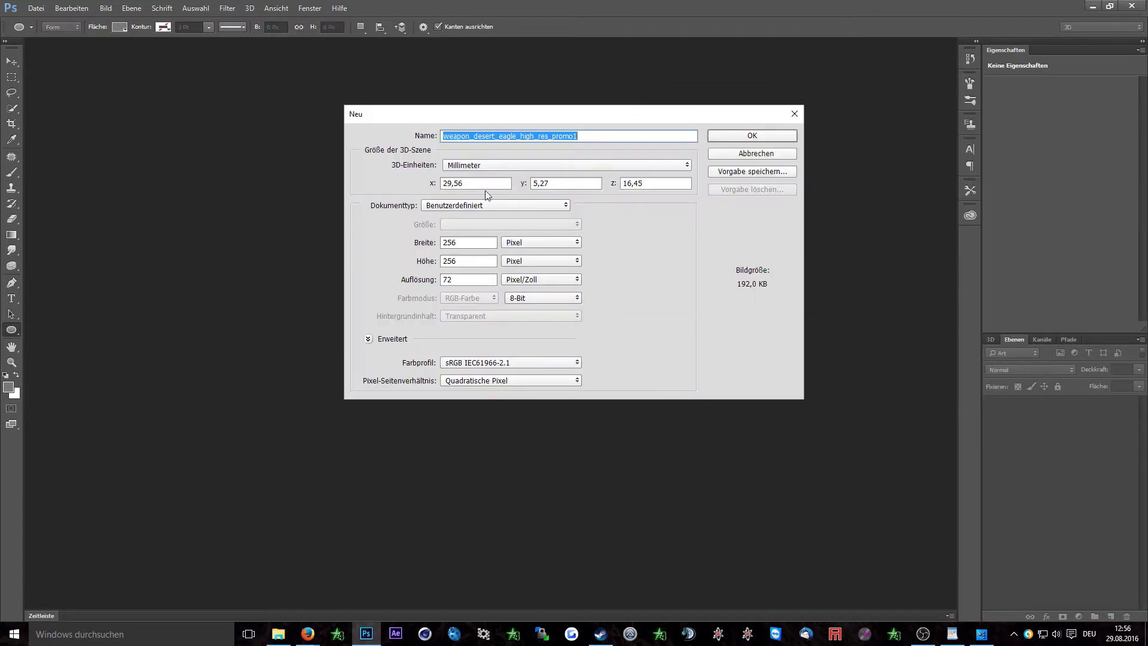
pyautogui.click(749, 136)
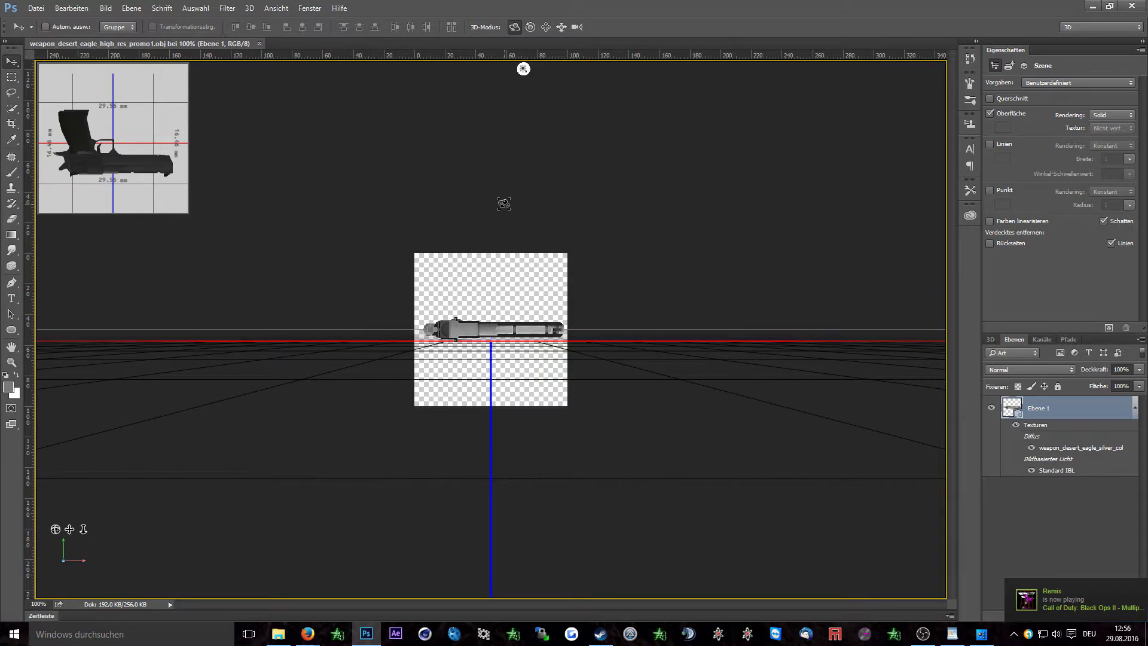
pyautogui.click(106, 8)
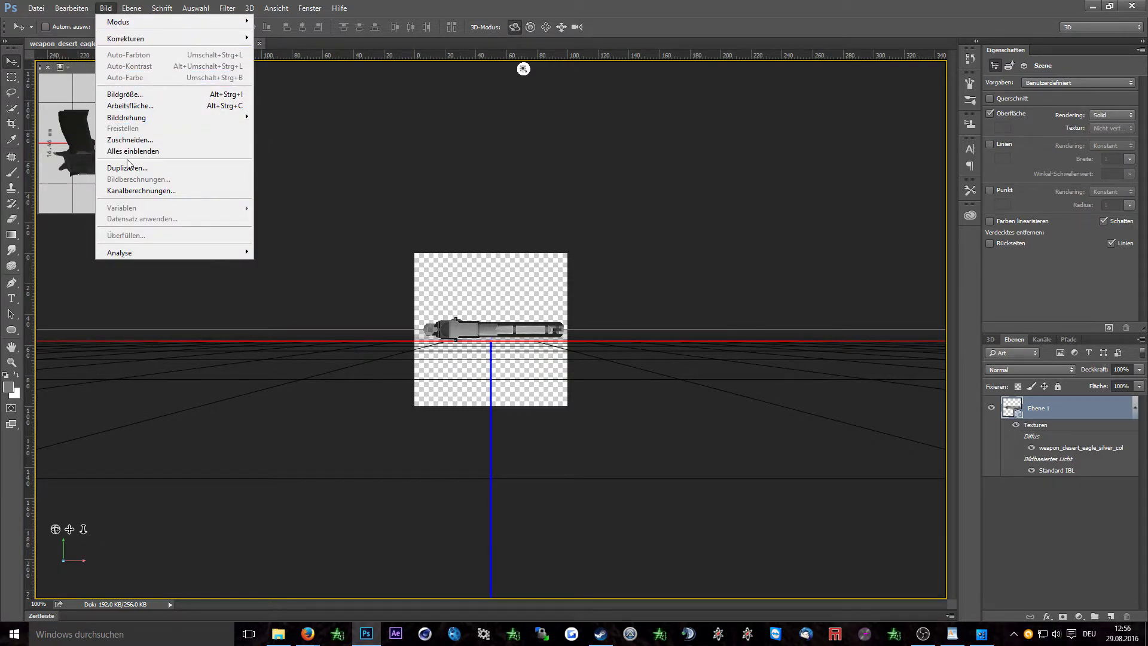
# Step: Resize the canvas to 1920 × 1080 pixels in the Canvas Size dialog
pyautogui.click(143, 106)
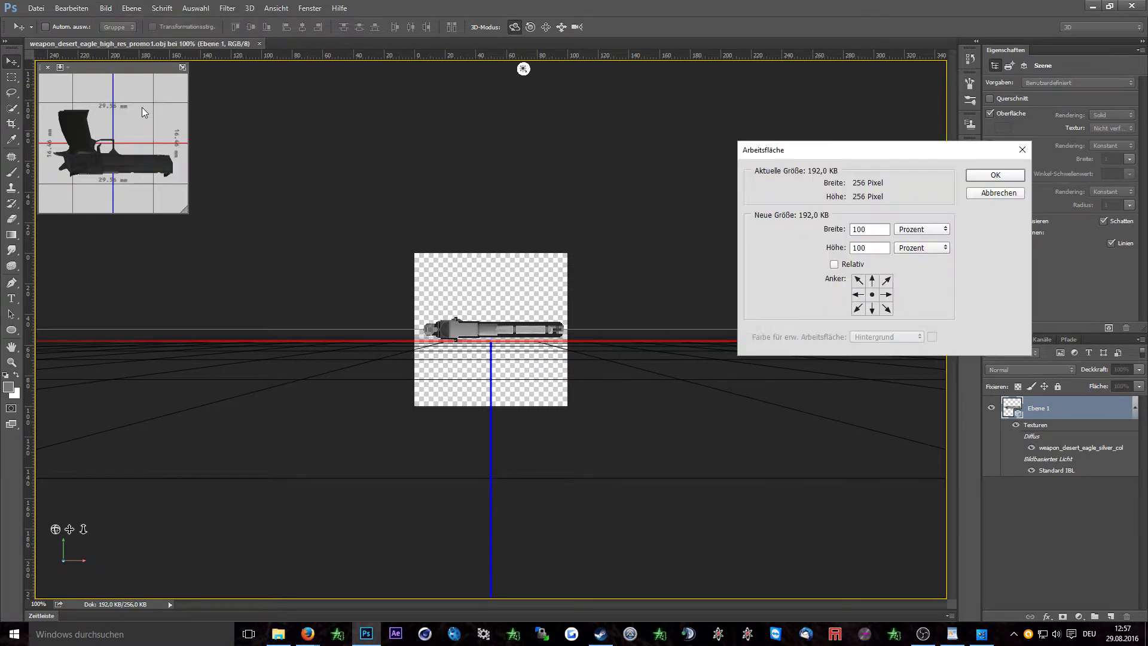
pyautogui.click(915, 238)
pyautogui.click(911, 255)
pyautogui.write('192')
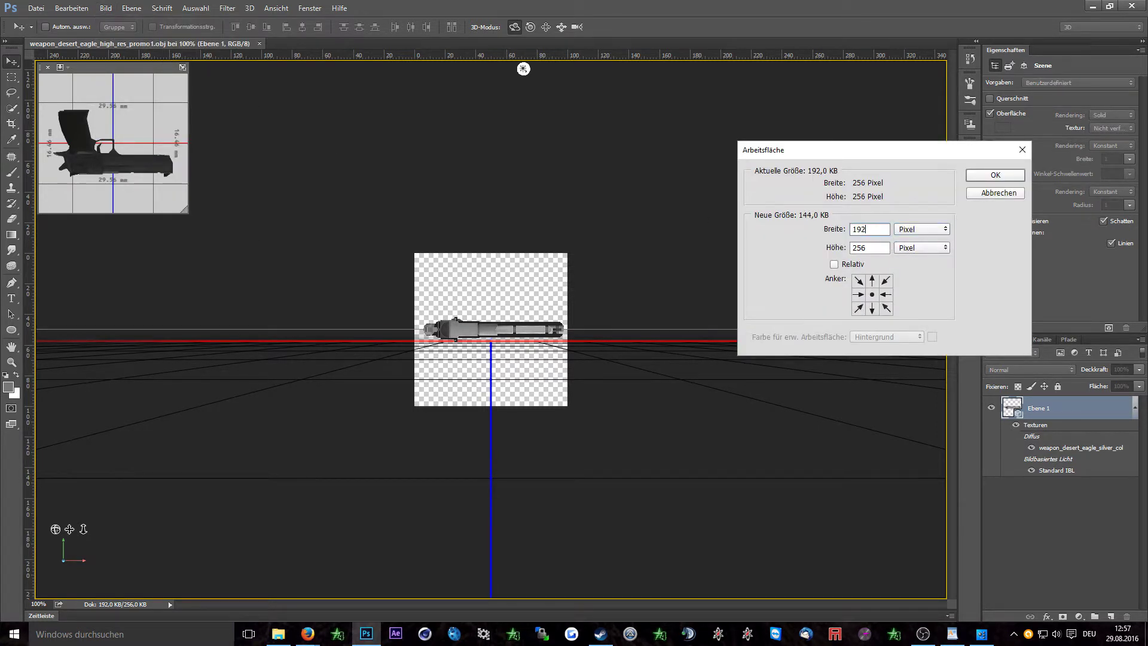
pyautogui.write('0')
pyautogui.moveTo(869, 247); pyautogui.dragTo(827, 254)
pyautogui.write('1080')
pyautogui.press('Return')
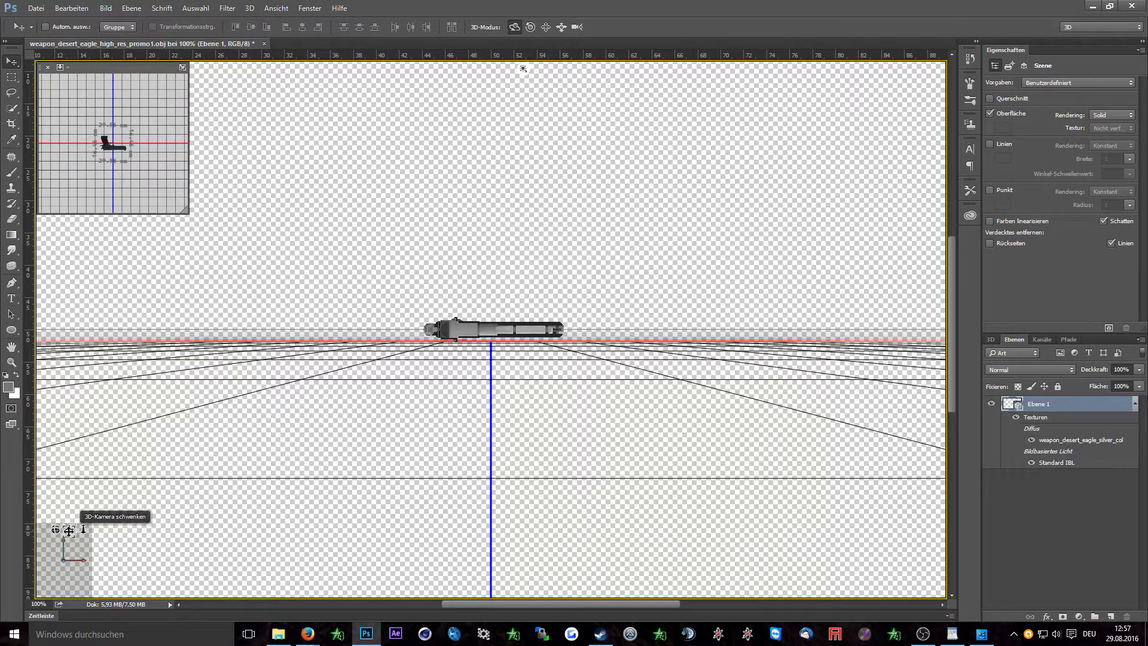
# Step: Orbit, pan and dolly the camera and turn the directional light so the gun is large and lit
pyautogui.moveTo(56, 529); pyautogui.dragTo(162, 578)
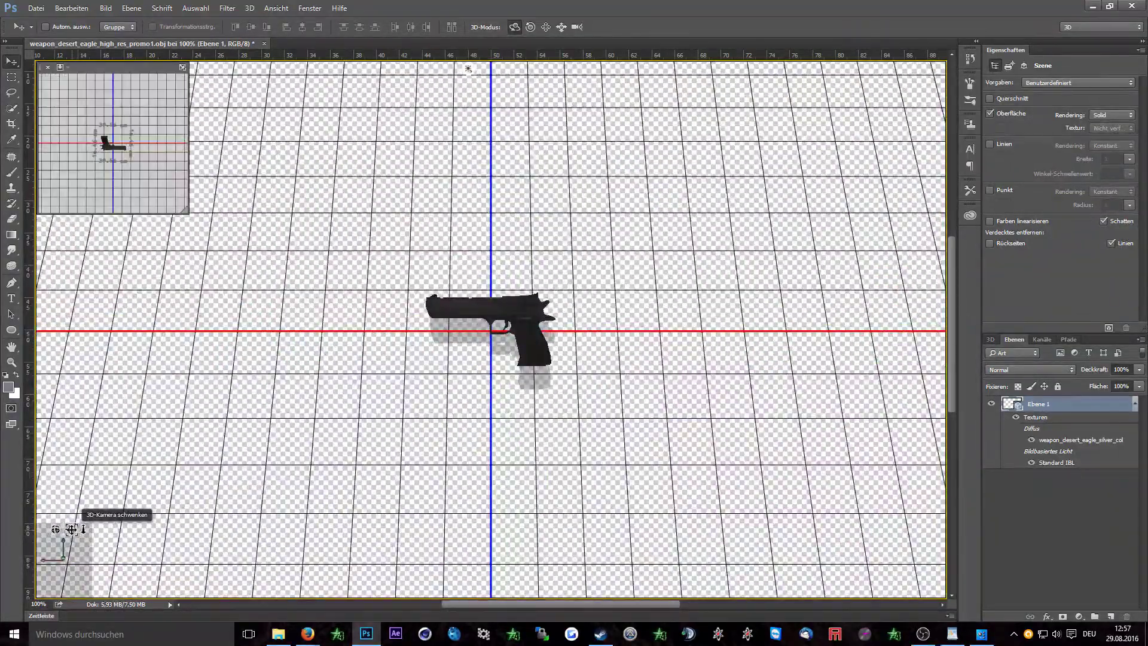
pyautogui.moveTo(71, 529); pyautogui.dragTo(77, 556)
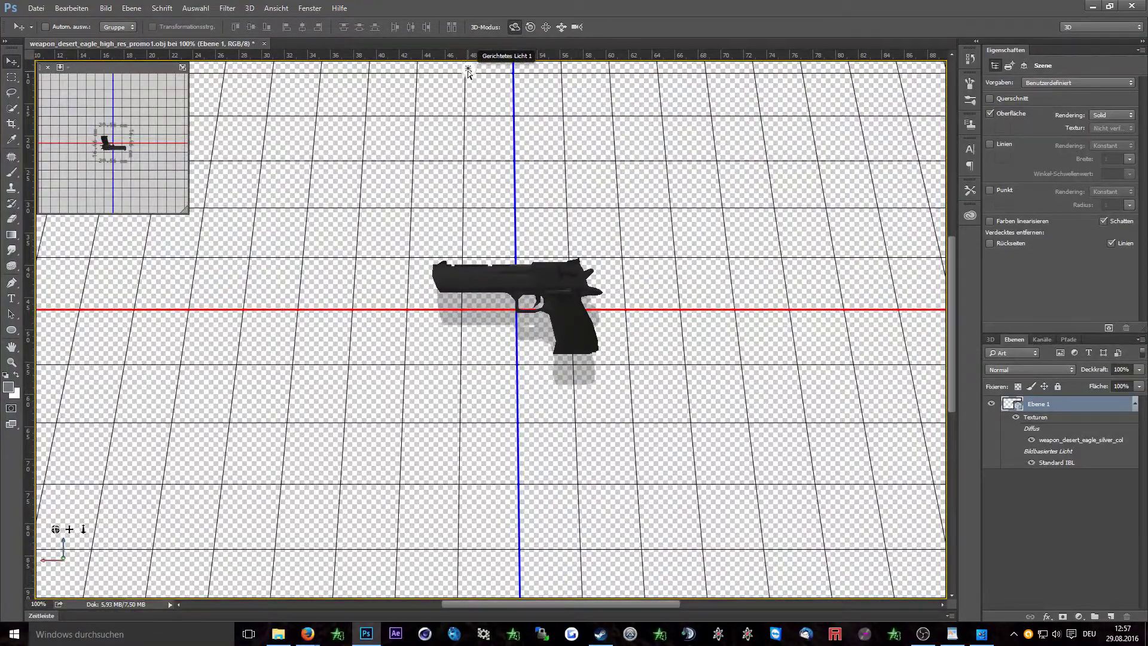
pyautogui.moveTo(468, 72)
pyautogui.mouseDown()
pyautogui.moveTo(477, 180)
pyautogui.moveTo(456, 204)
pyautogui.moveTo(496, 383)
pyautogui.moveTo(485, 362)
pyautogui.moveTo(492, 371)
pyautogui.mouseUp()
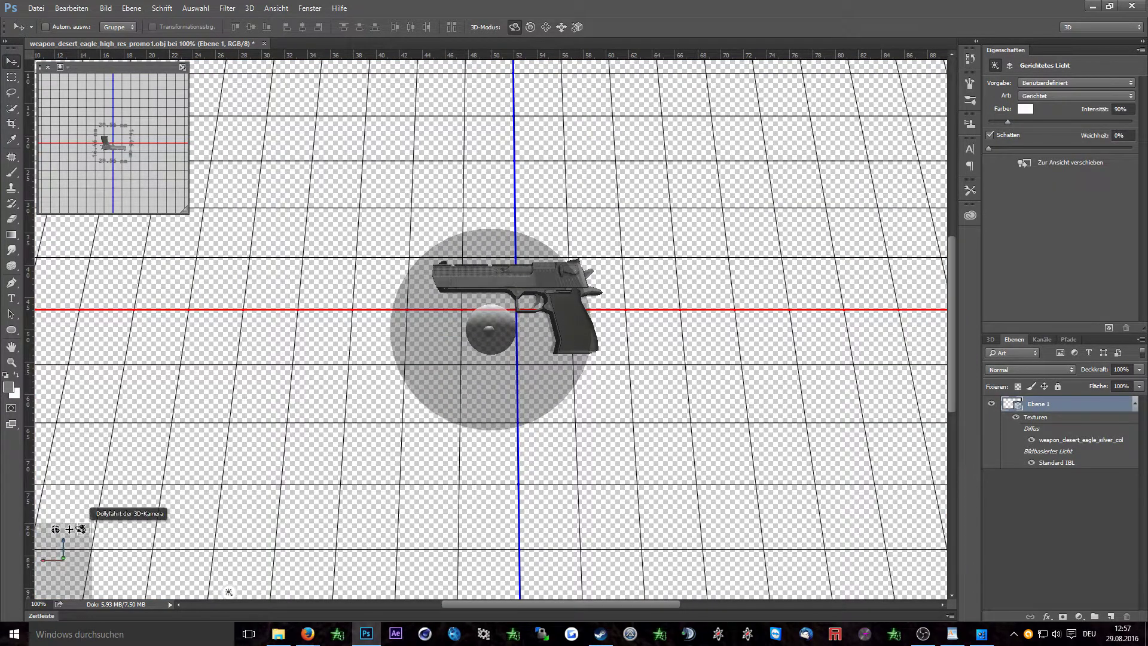
pyautogui.click(309, 400)
pyautogui.moveTo(83, 528); pyautogui.dragTo(81, 594)
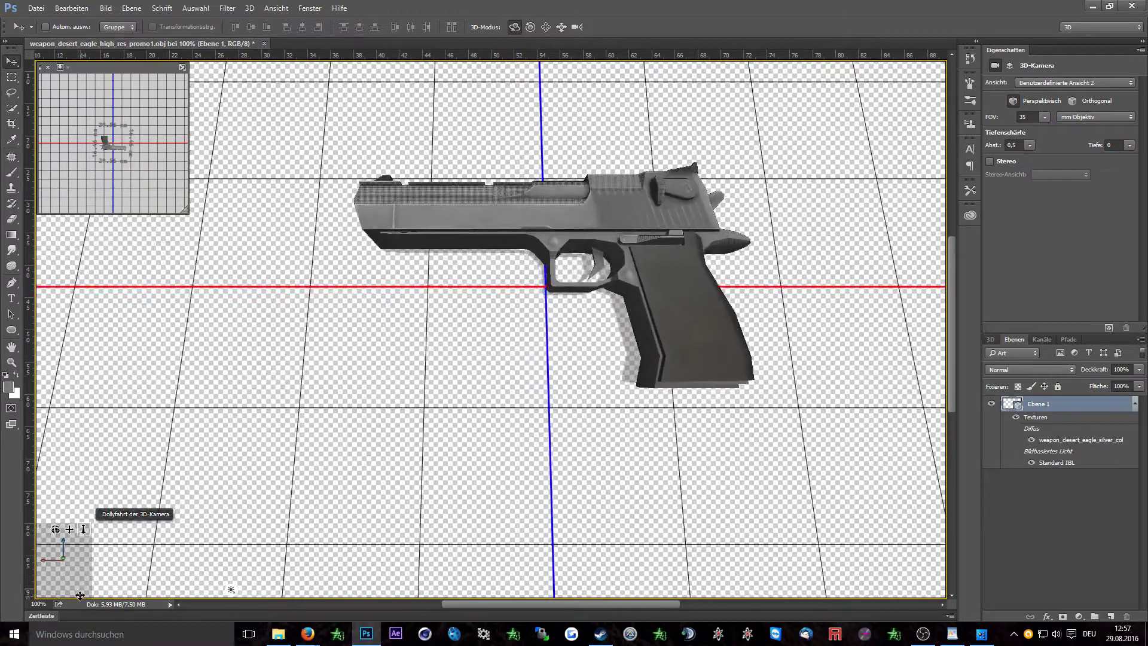
# Step: Readjust the light direction, then select the gun mesh and bring up its properties
pyautogui.click(231, 589)
pyautogui.moveTo(488, 331); pyautogui.dragTo(474, 303)
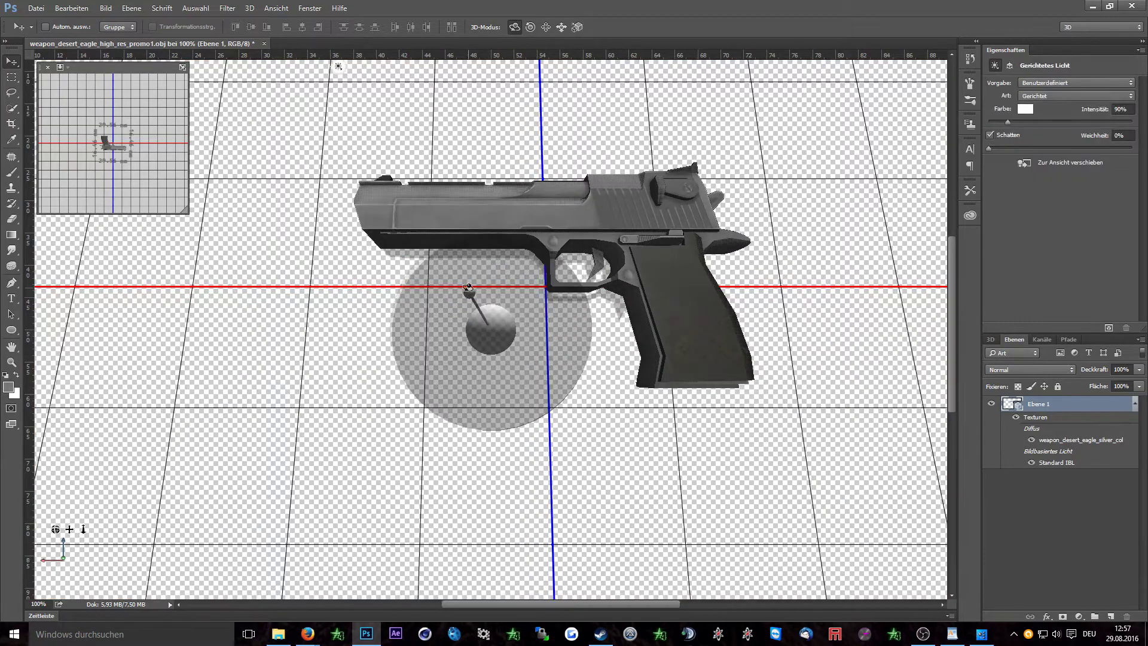
pyautogui.click(593, 222)
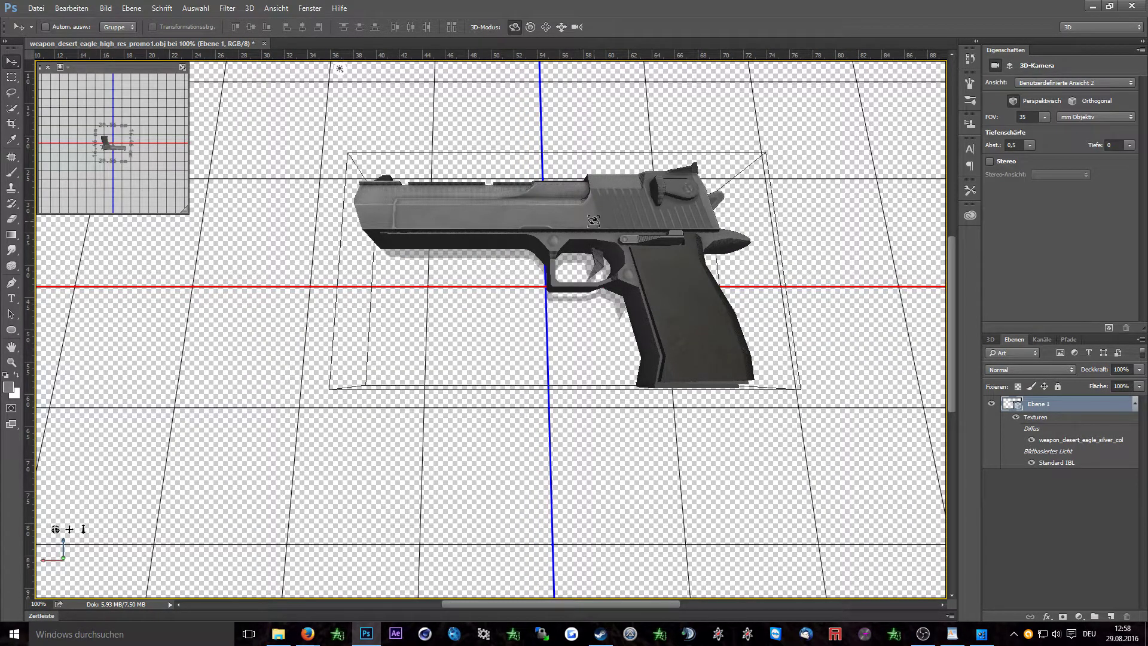
pyautogui.click(592, 221)
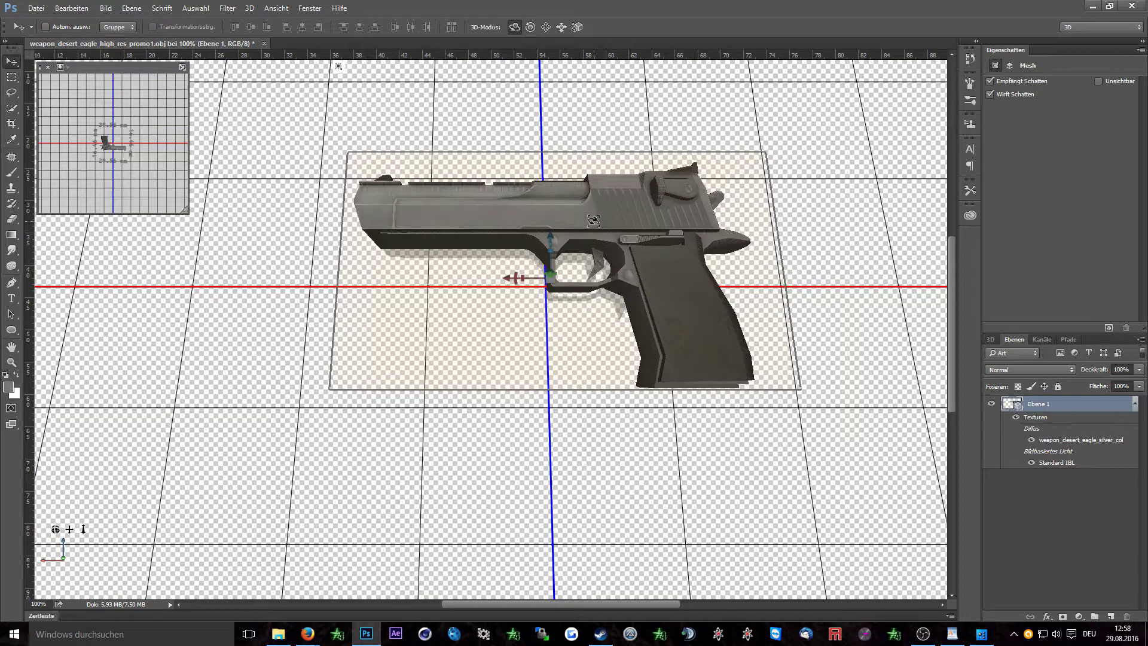
pyautogui.rightClick(593, 221)
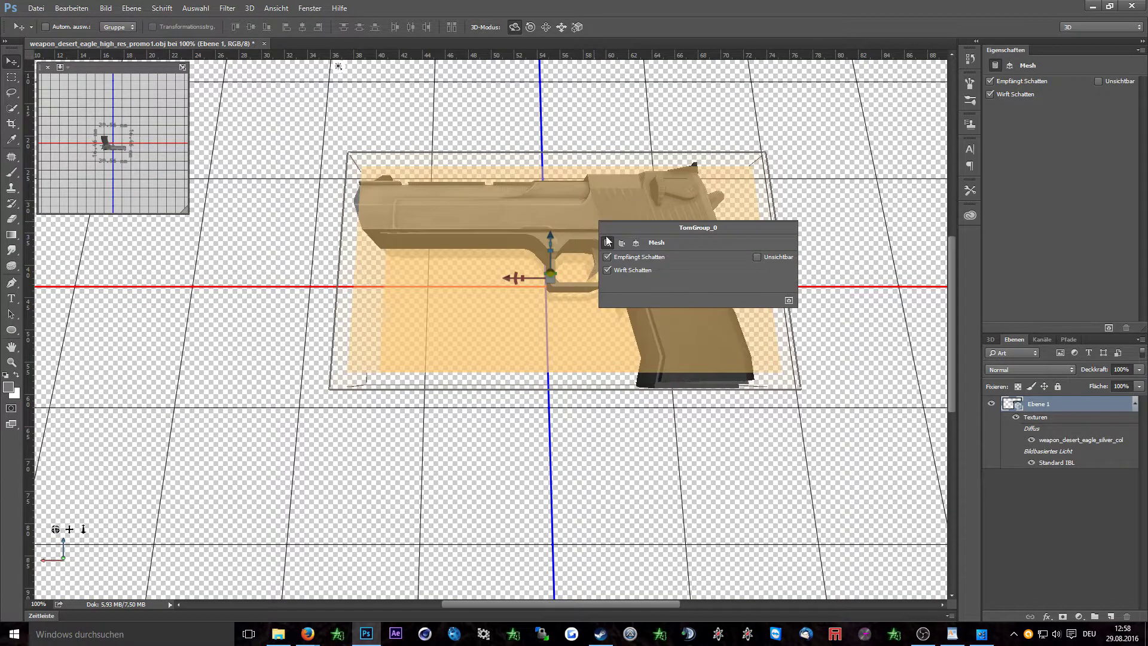
# Step: Show the gun's full material settings and move the panel off the model
pyautogui.click(622, 242)
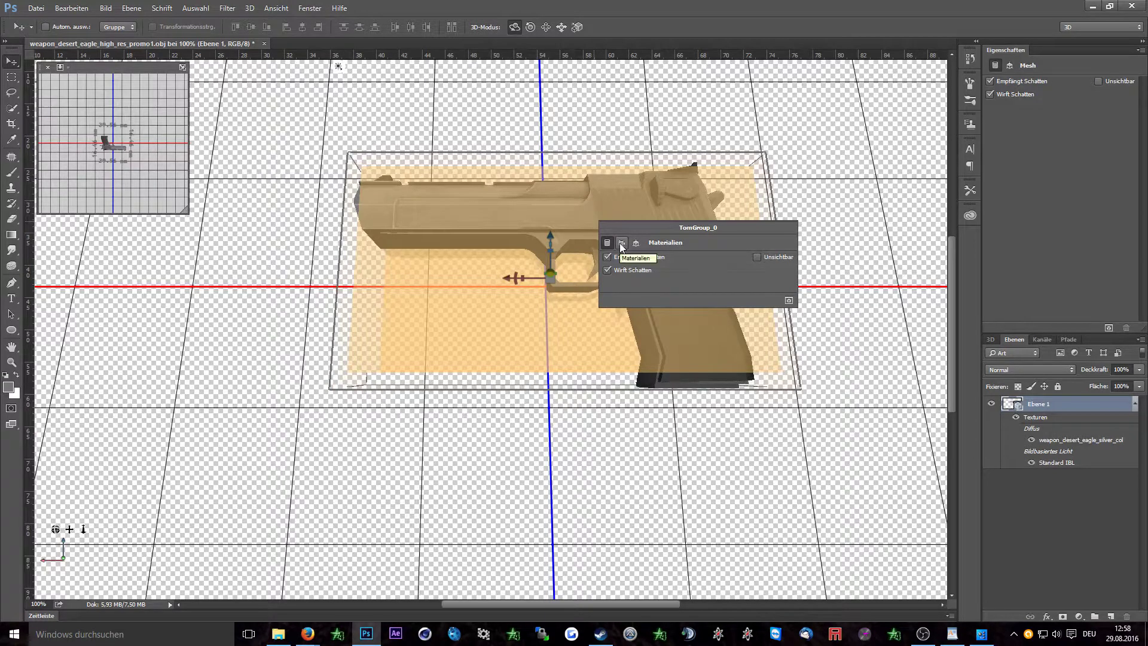
pyautogui.click(621, 242)
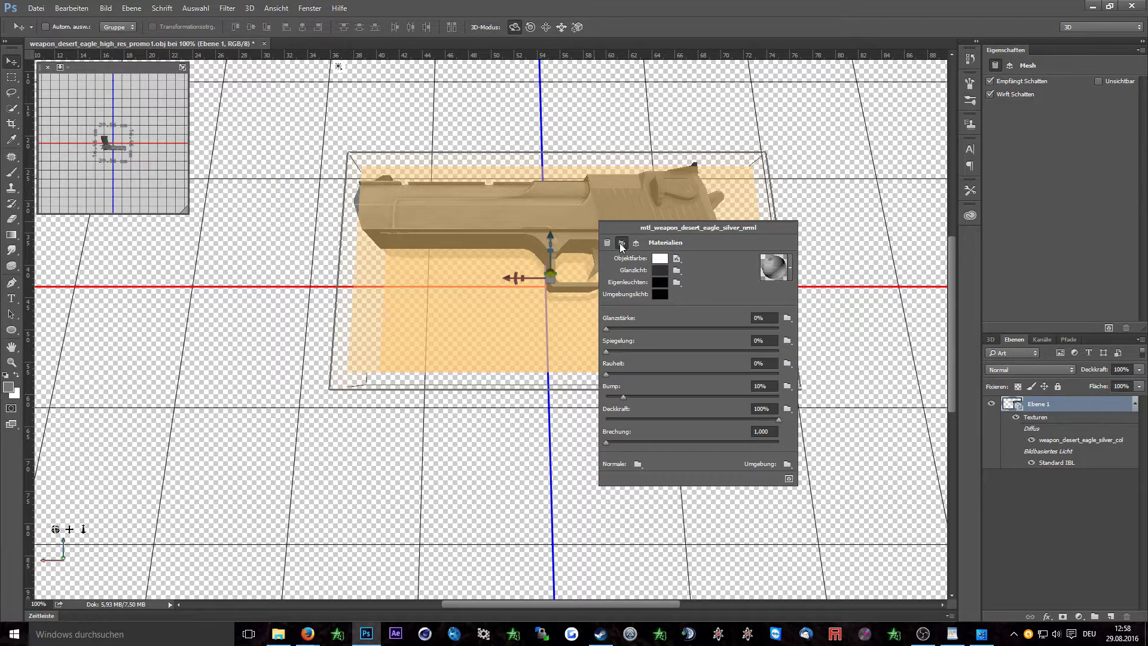
pyautogui.moveTo(629, 226); pyautogui.dragTo(232, 194)
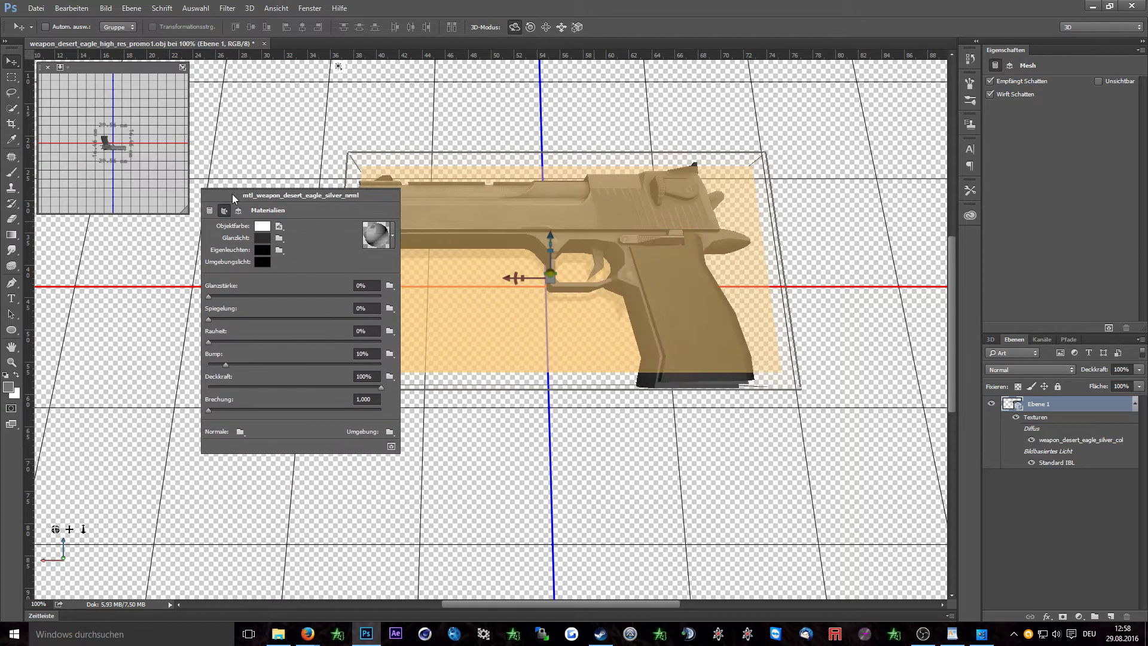
# Step: Load weapon_desert_eagle_silver_col.dds from the model's images folder as the base colour texture
pyautogui.click(280, 228)
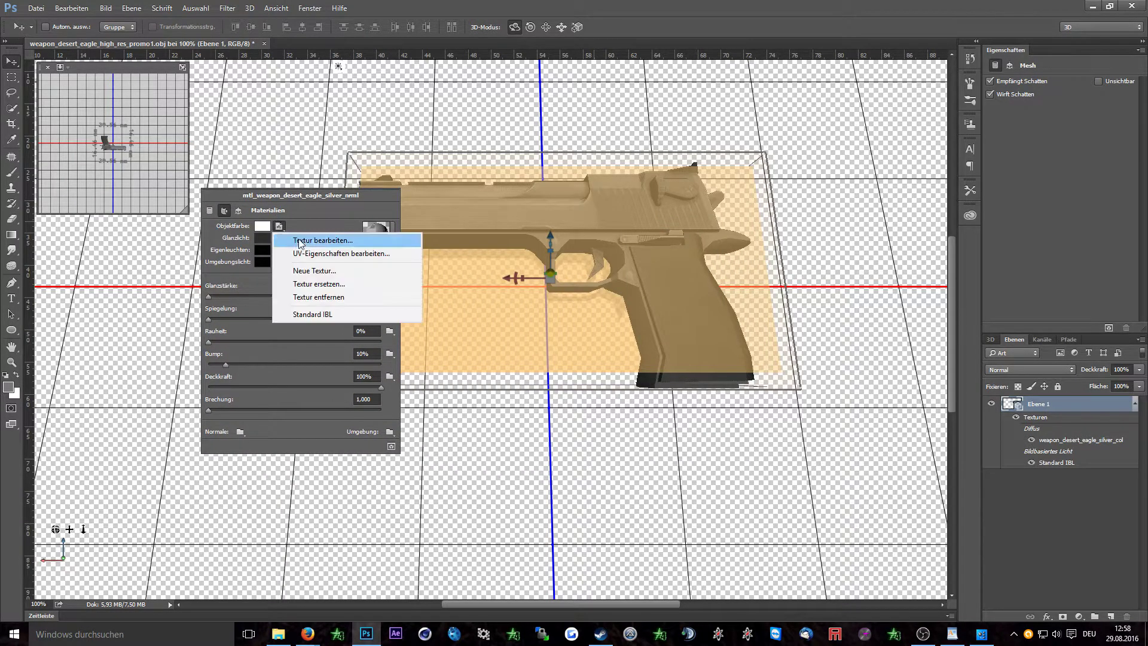
pyautogui.click(327, 287)
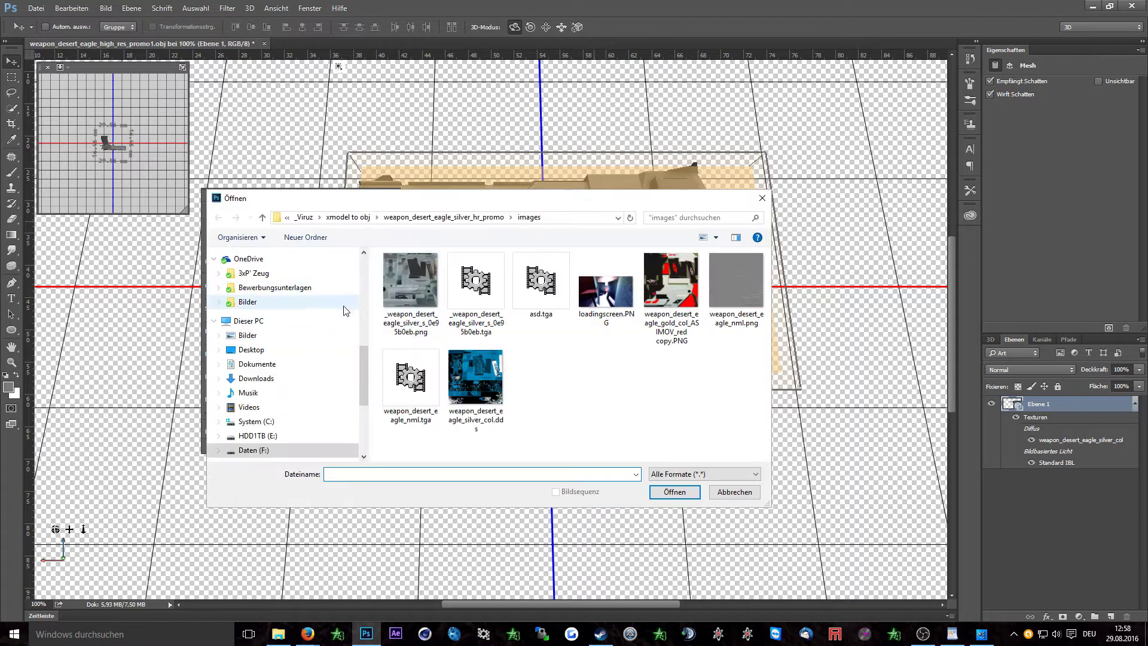
pyautogui.scroll(-5, 263, 317)
pyautogui.click(251, 312)
pyautogui.doubleClick(431, 279)
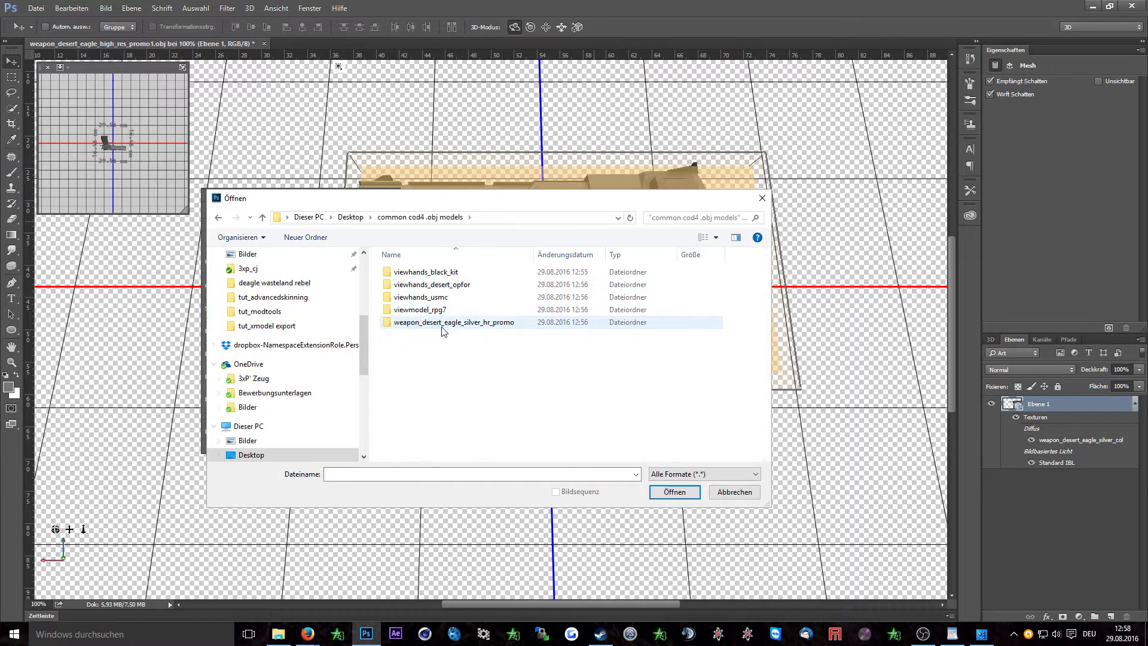
pyautogui.doubleClick(443, 329)
pyautogui.doubleClick(397, 281)
pyautogui.click(555, 284)
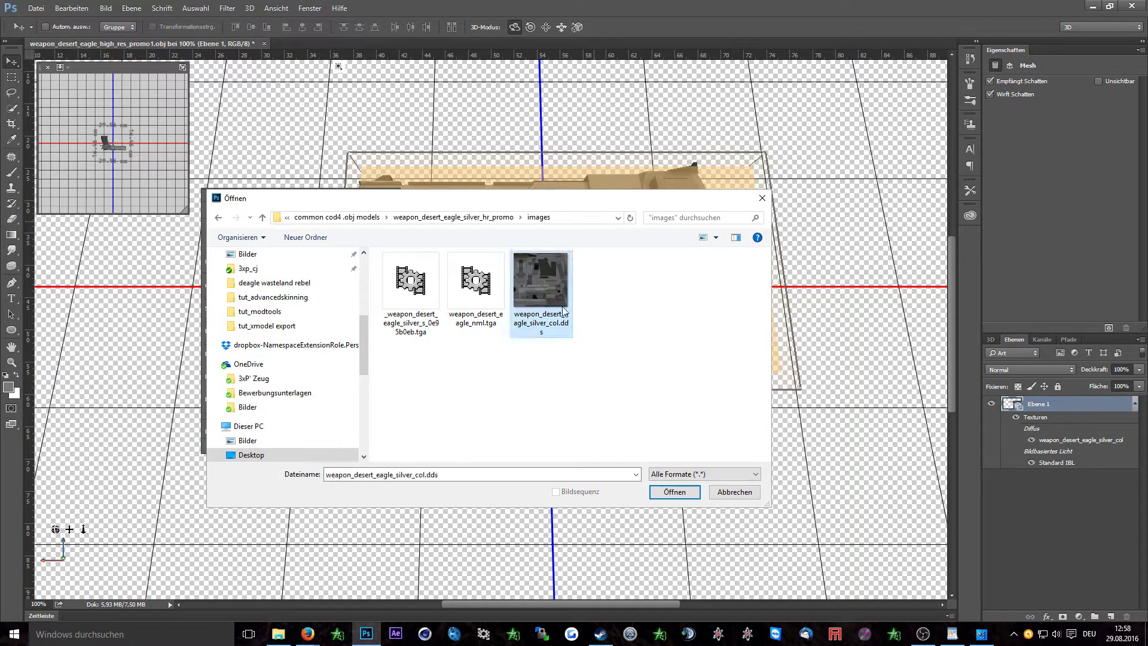
pyautogui.click(674, 492)
# Step: Load _weapon_desert_eagle_silver_s_0e95b0eb.png as the specular texture
pyautogui.click(635, 263)
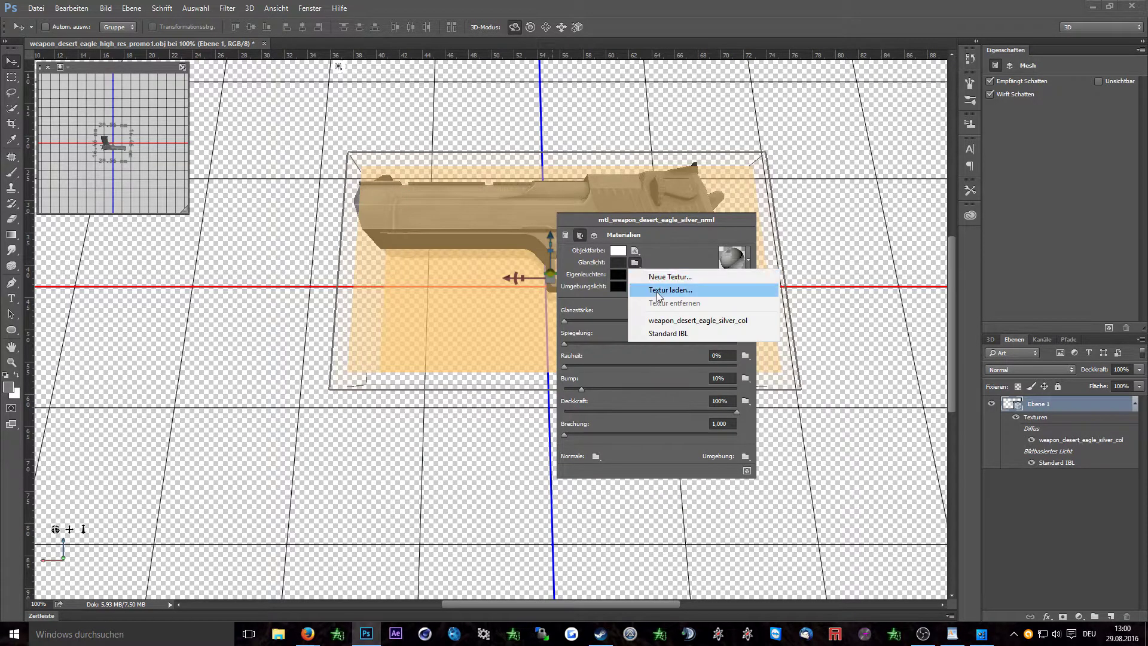
pyautogui.click(660, 293)
pyautogui.click(788, 314)
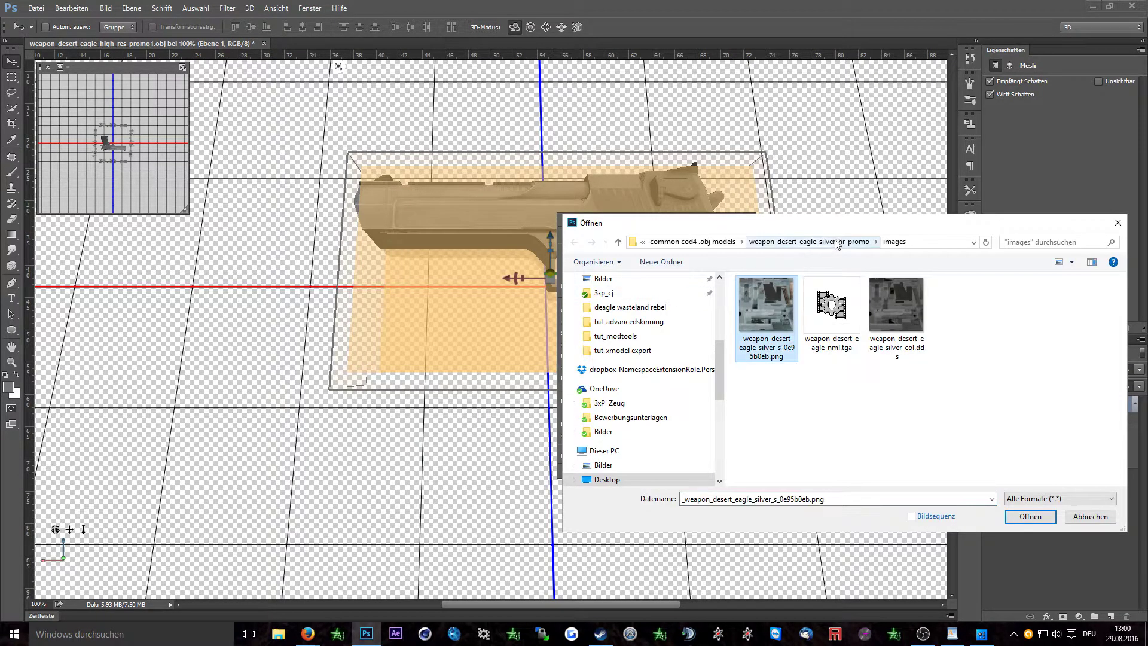
pyautogui.click(1020, 514)
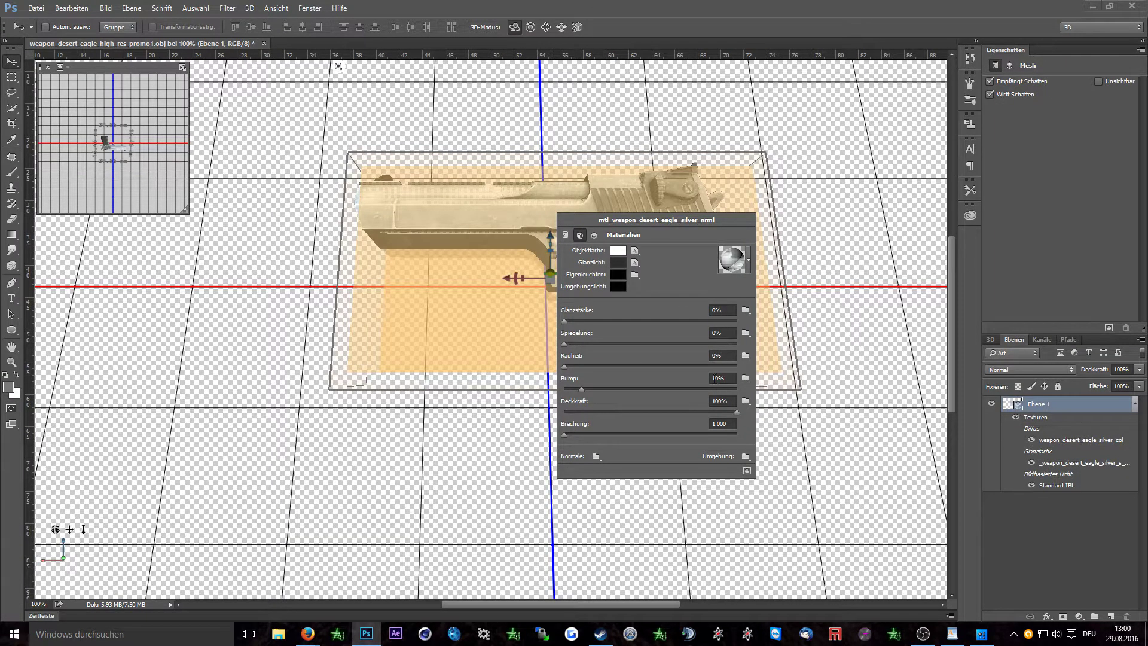
# Step: Load weapon_desert_eagle_nml.tga as the bump texture and close the material settings
pyautogui.click(745, 382)
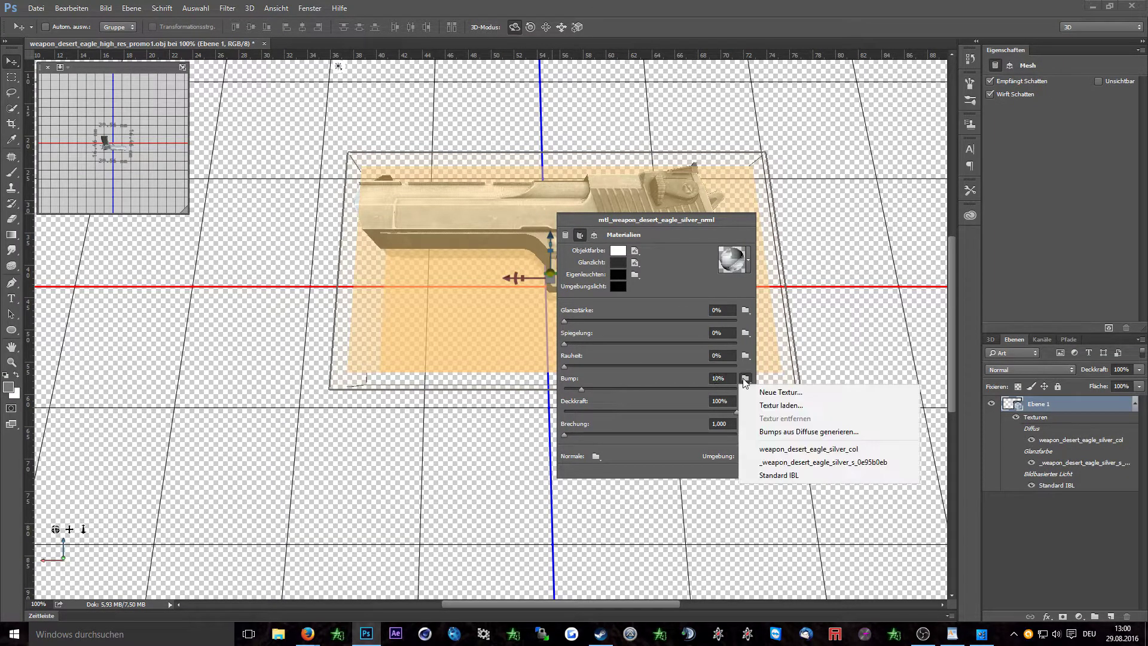
pyautogui.click(767, 407)
pyautogui.click(840, 323)
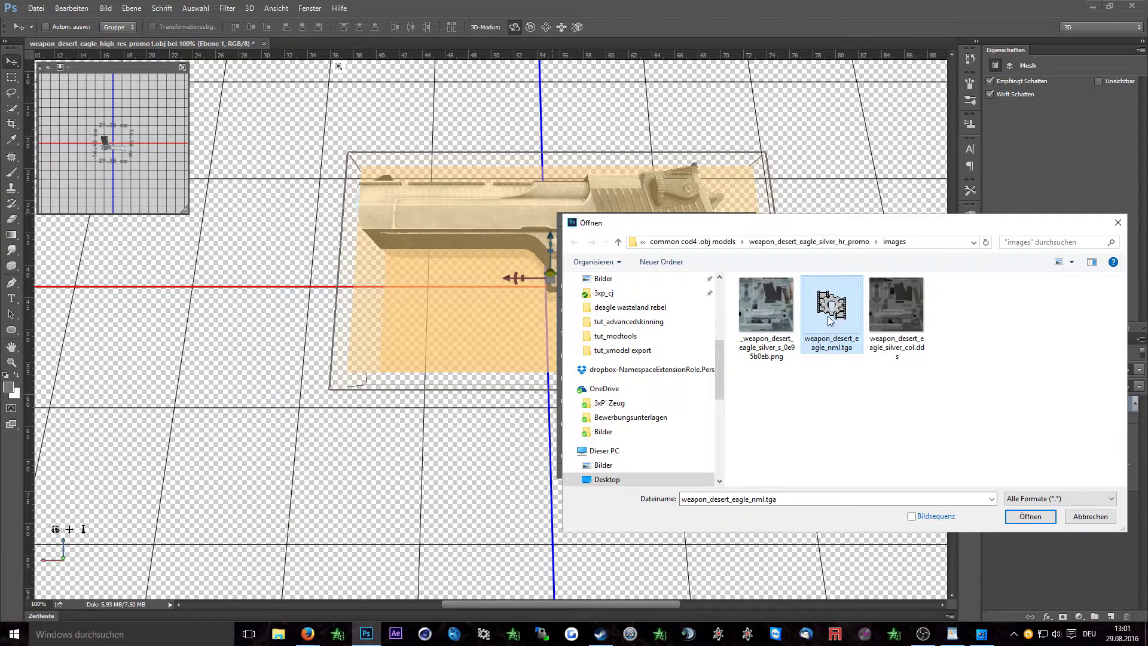
pyautogui.click(1031, 516)
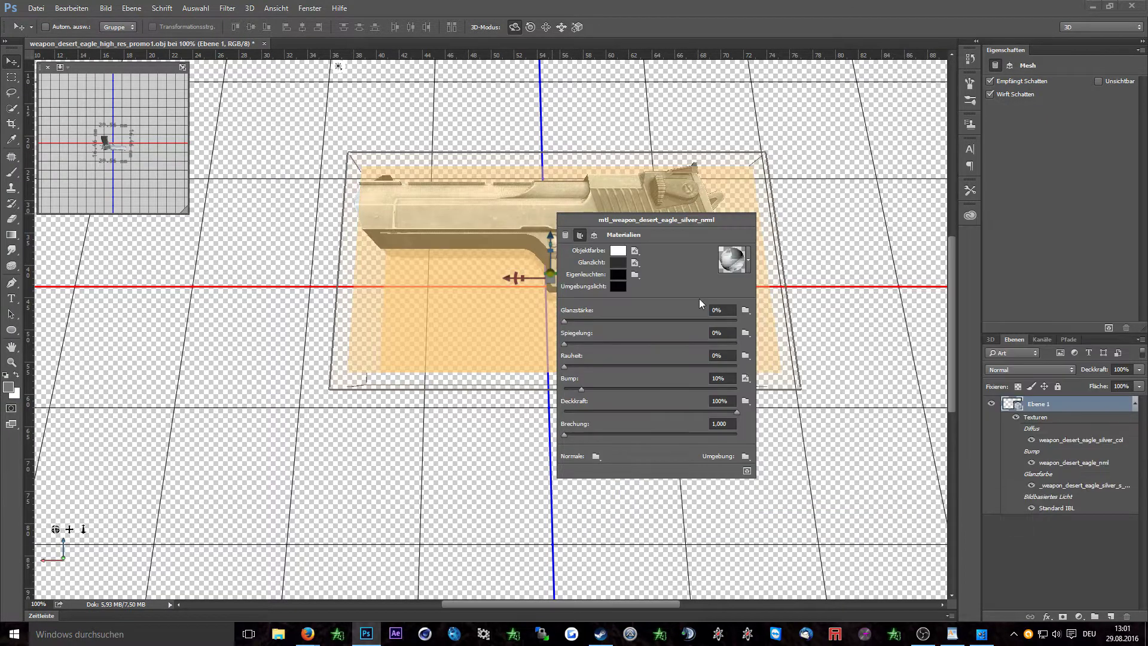
pyautogui.click(833, 213)
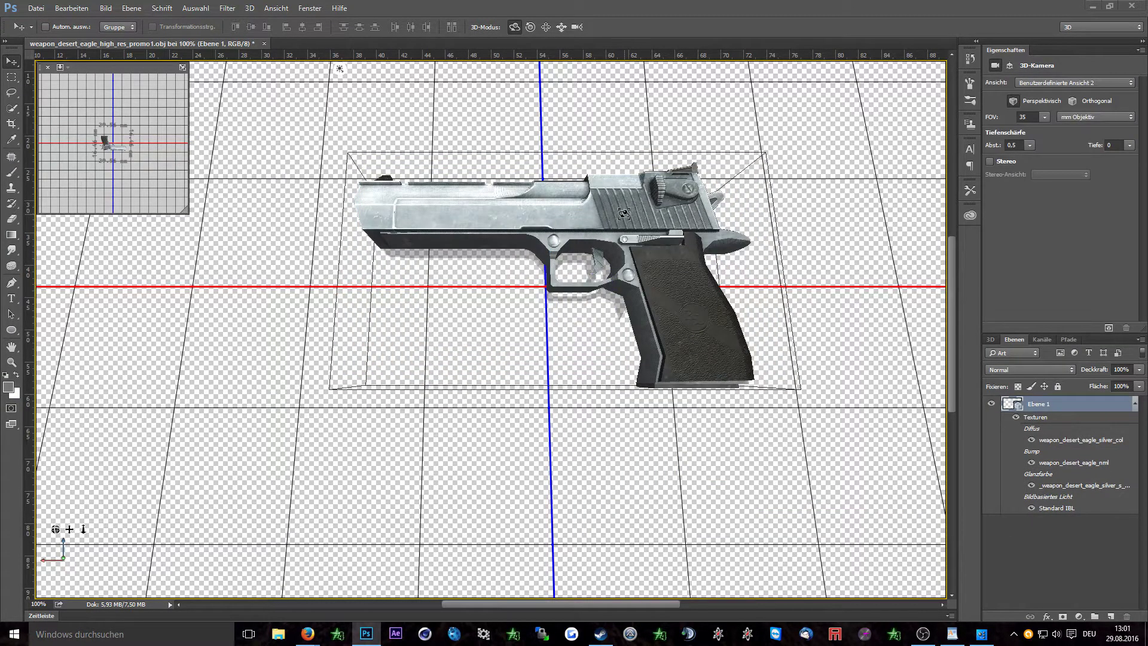
# Step: Switch the 3D camera to the Bottom preset view and dolly in on the pistol
pyautogui.rightClick(623, 129)
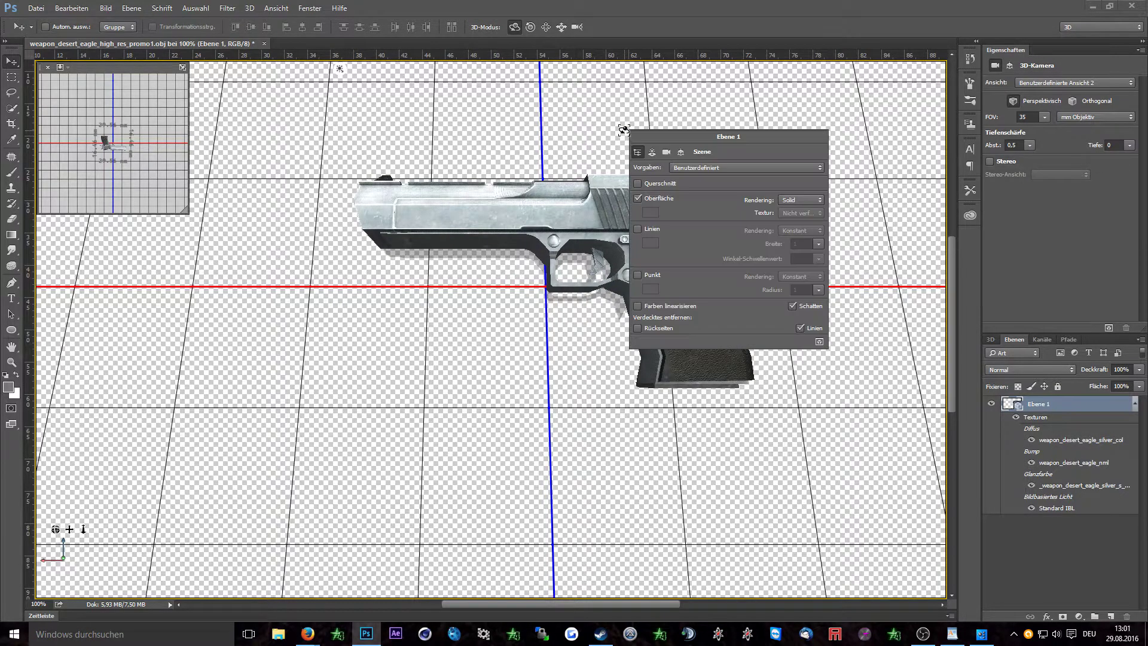
pyautogui.click(668, 152)
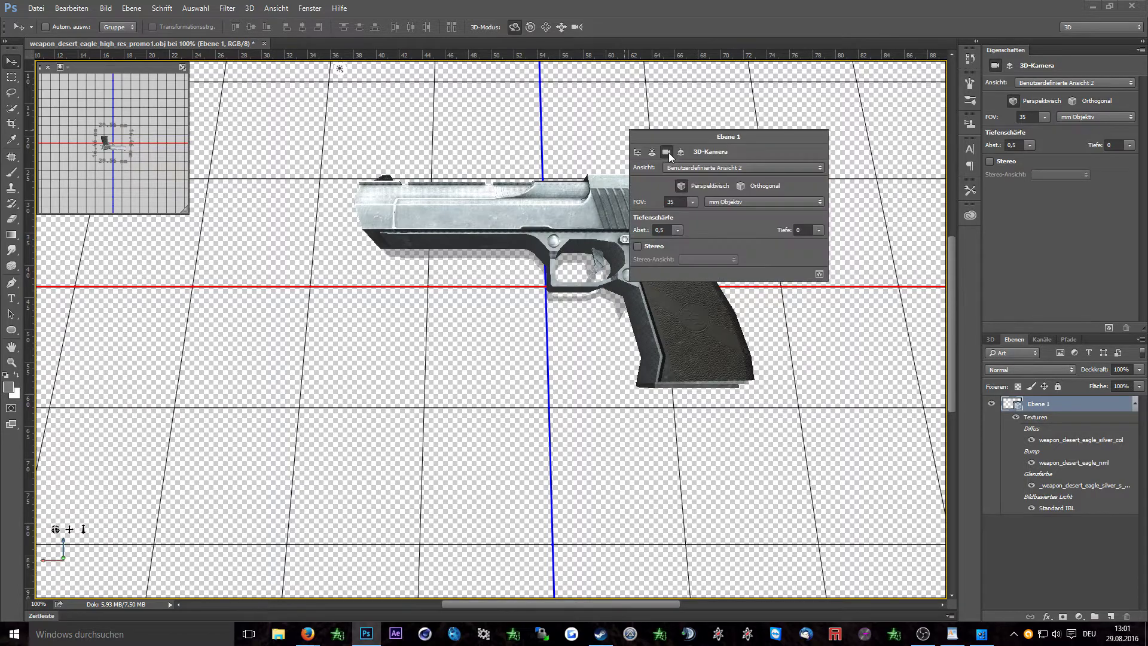
pyautogui.click(687, 169)
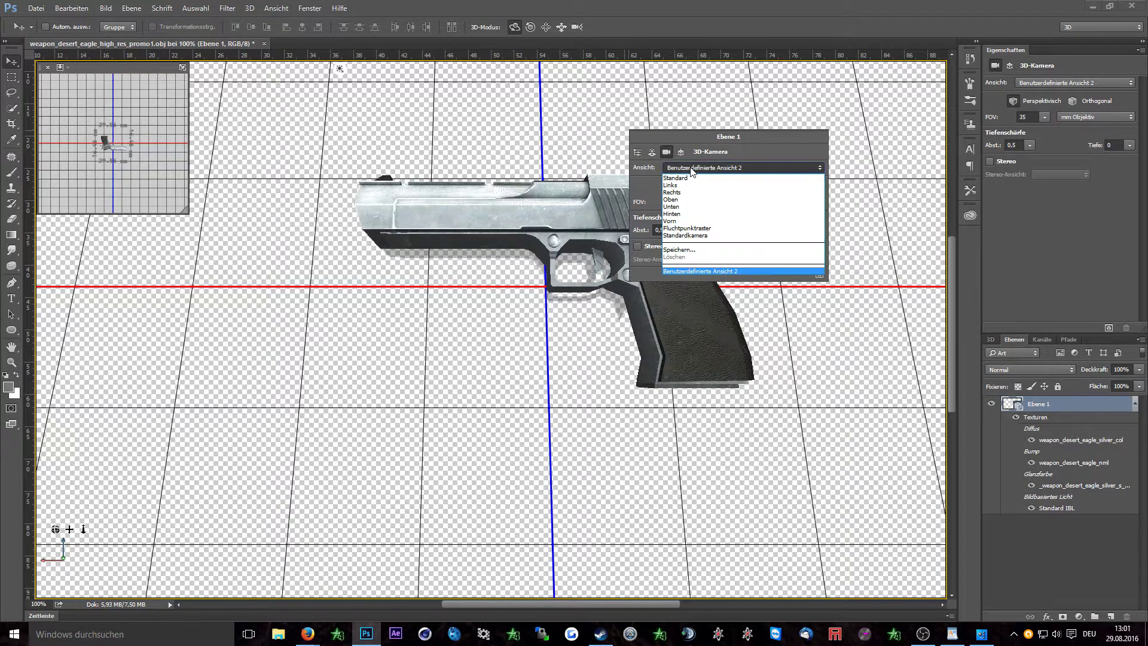
pyautogui.click(678, 207)
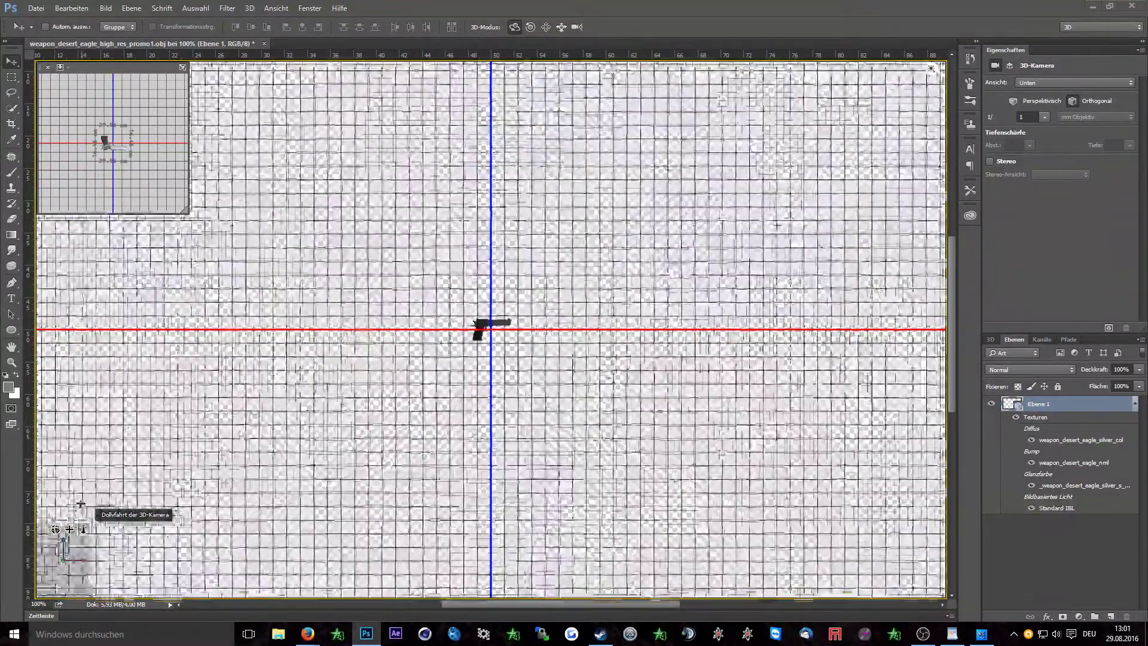
pyautogui.scroll(10, 80, 505)
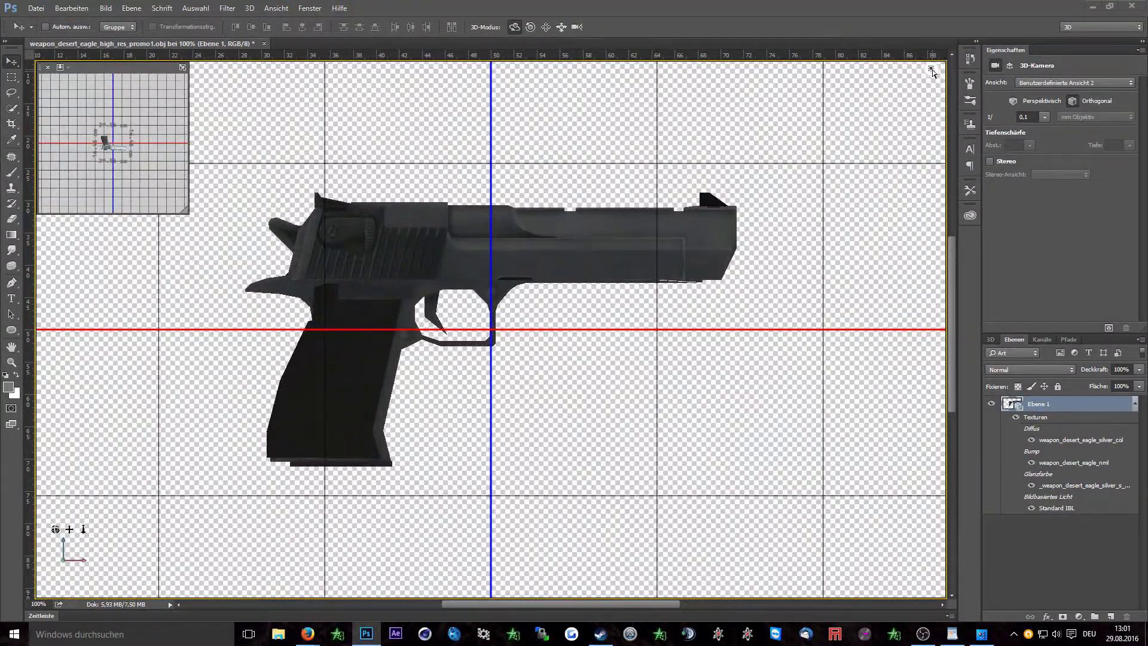
# Step: Rotate the directional light so the pistol looks bright silver
pyautogui.click(933, 72)
pyautogui.moveTo(546, 256); pyautogui.dragTo(649, 345)
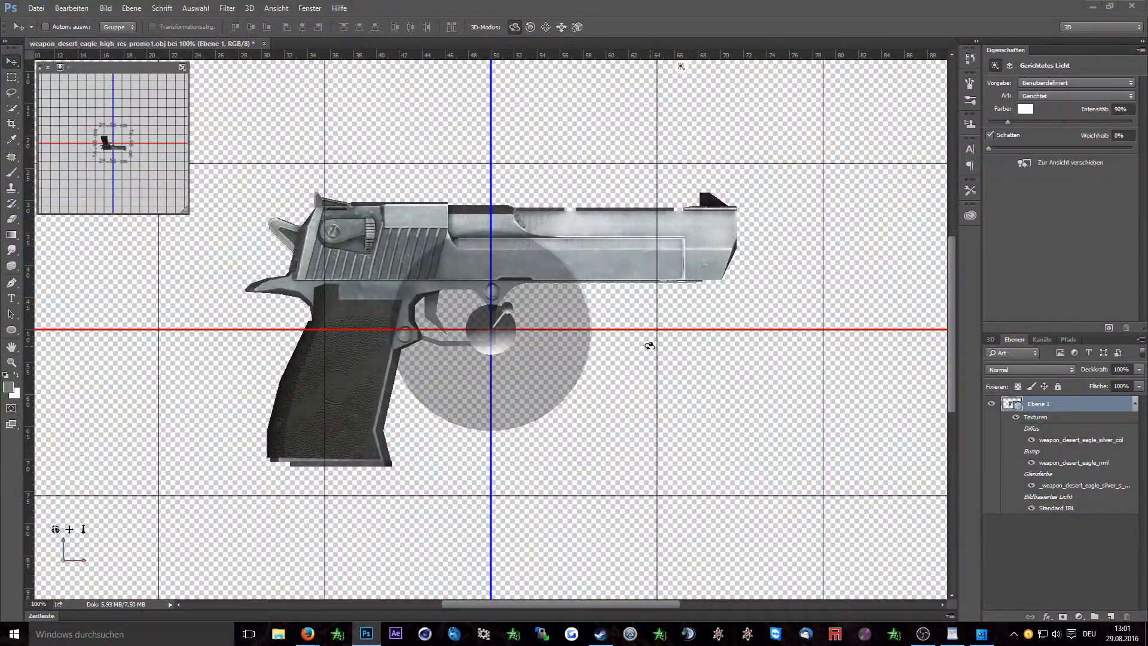
pyautogui.click(649, 346)
# Step: Add the text '3XP IS SO COOL' over the pistol's slide, enlarge it, and move it onto the slide
pyautogui.click(15, 302)
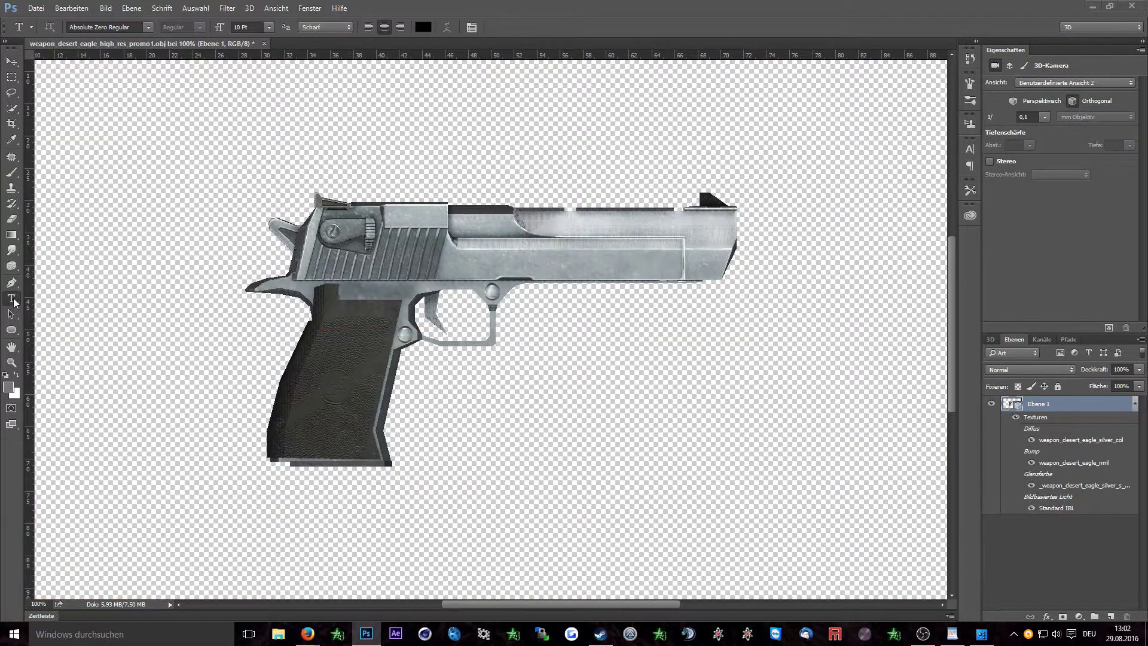
pyautogui.moveTo(409, 219); pyautogui.dragTo(693, 278)
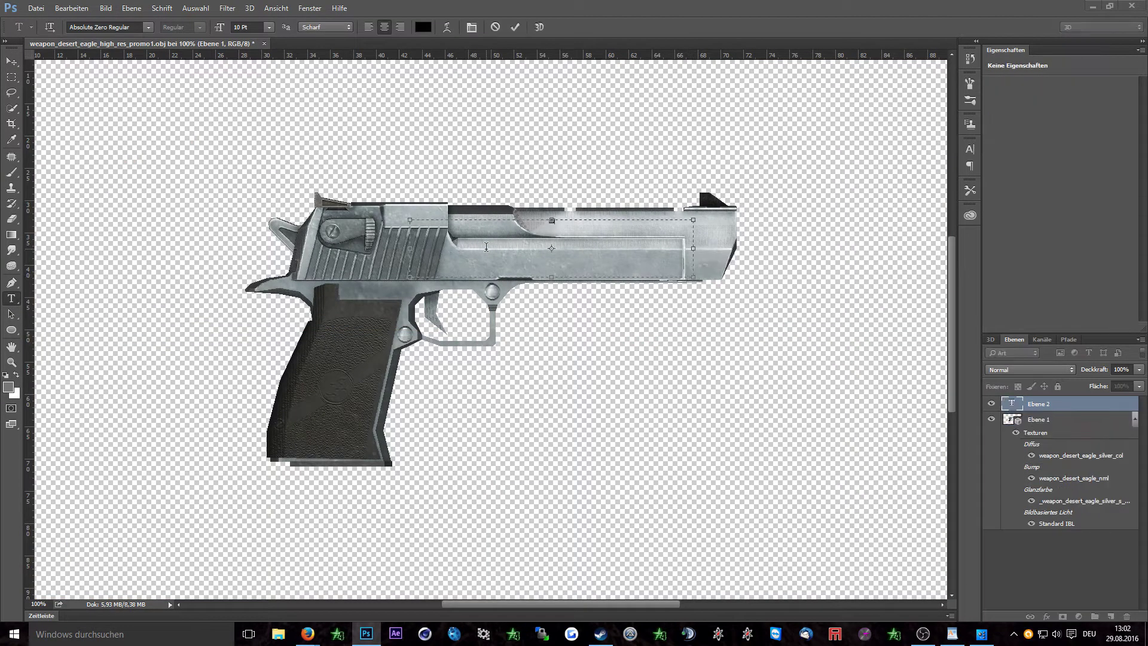
pyautogui.write('3XP IS SO COOL')
pyautogui.hotkey('ctrl', 'a')
pyautogui.click(241, 27)
pyautogui.scroll(10, 241, 27)
pyautogui.click(12, 62)
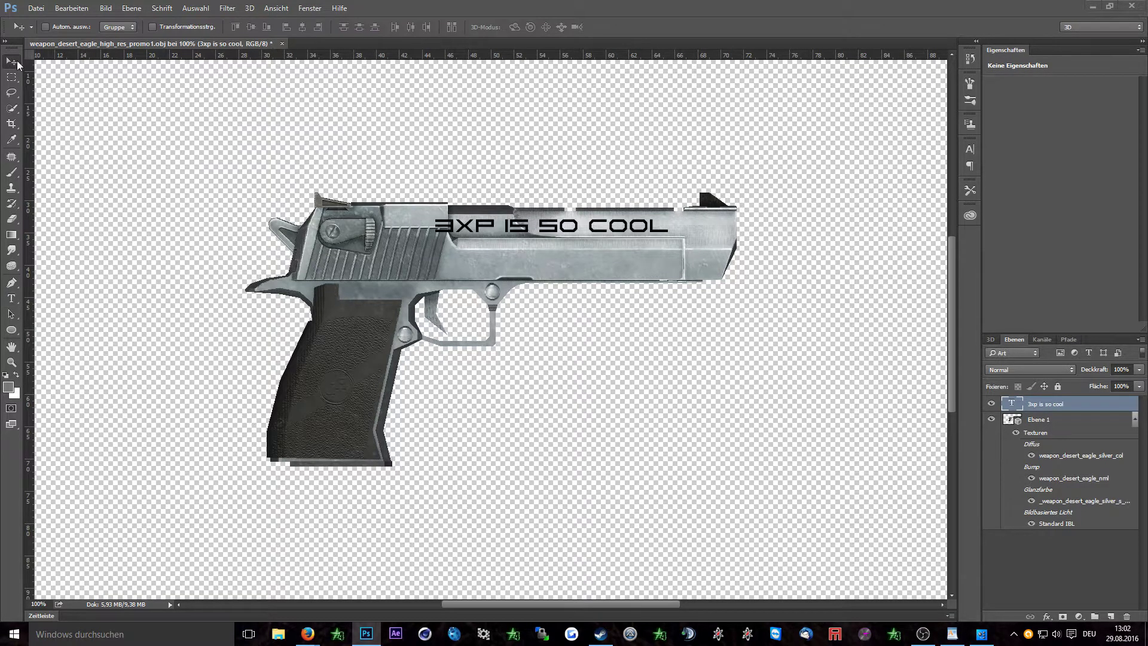
pyautogui.moveTo(488, 226); pyautogui.dragTo(533, 264)
# Step: Rasterize the text layer and merge it down into the gun's 3D layer
pyautogui.rightClick(1072, 411)
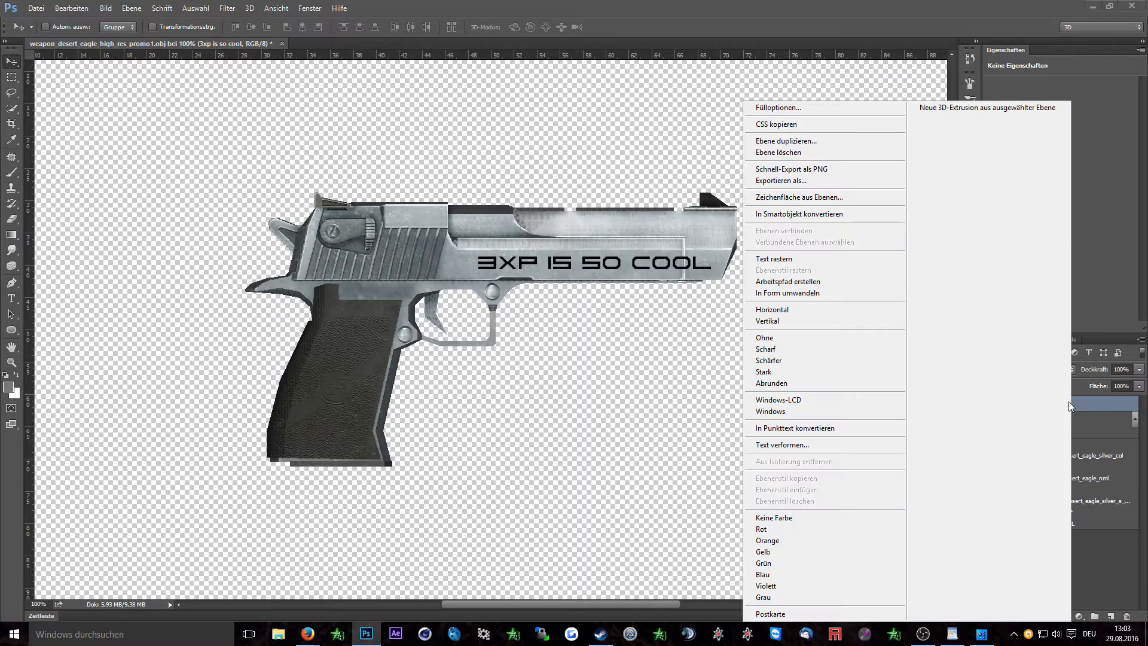
pyautogui.click(774, 261)
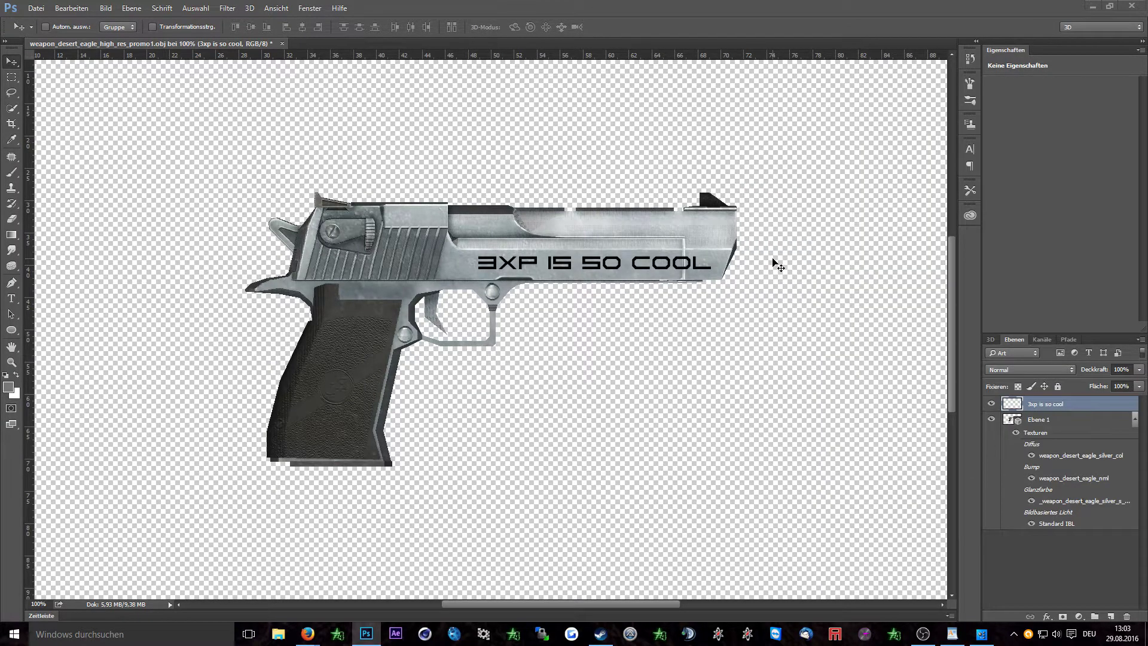
pyautogui.rightClick(1068, 407)
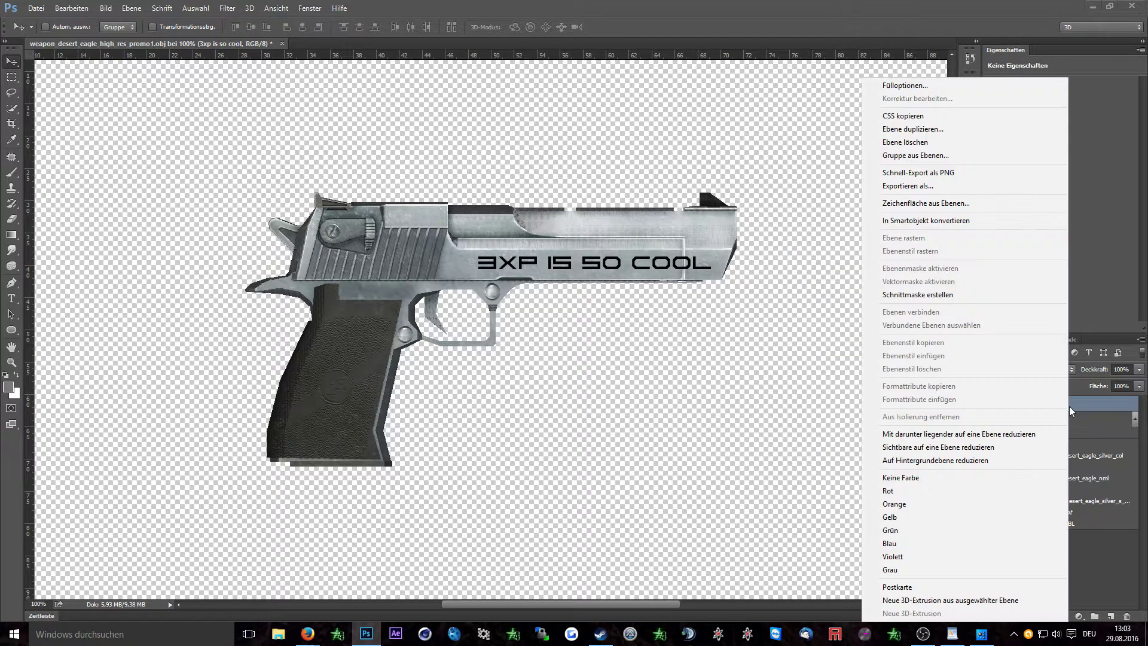
pyautogui.click(958, 435)
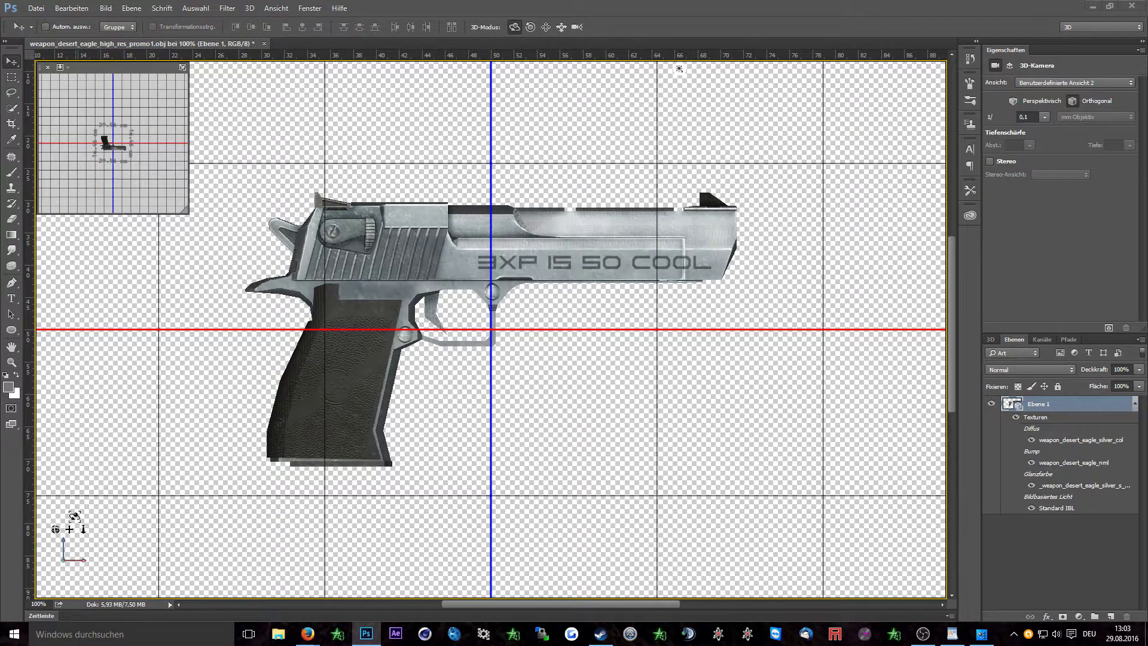
pyautogui.moveTo(74, 515); pyautogui.dragTo(80, 519)
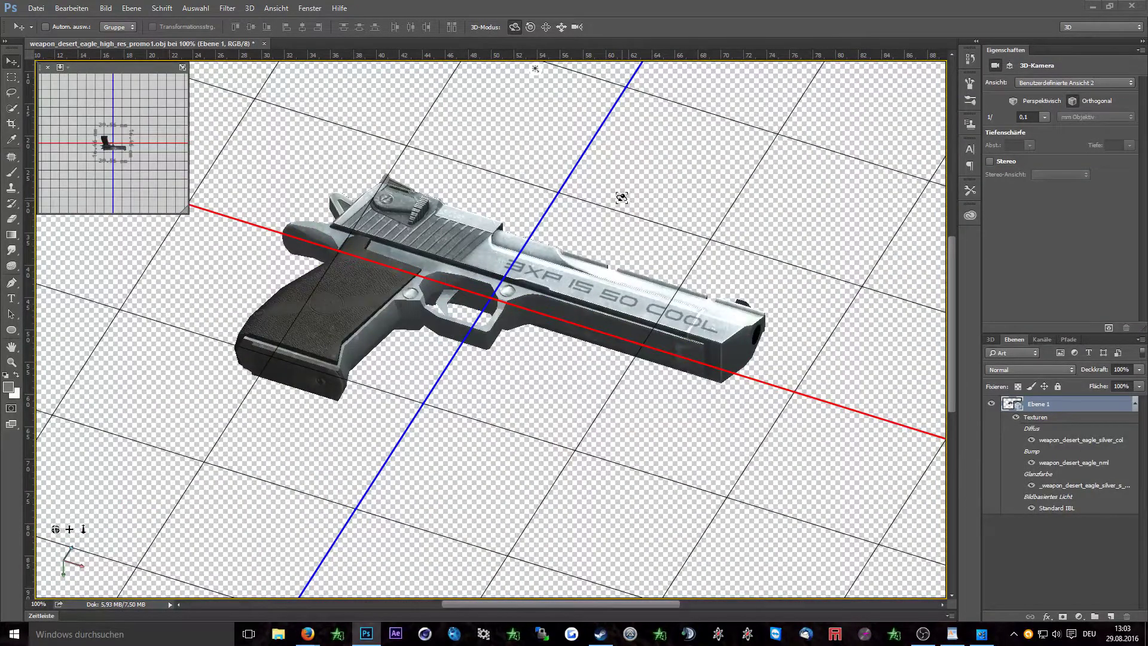
pyautogui.hotkey('ctrl', 'alt', 'z')
pyautogui.hotkey('ctrl', 'alt', 'z')
pyautogui.hotkey('ctrl', 'alt', 'z')
pyautogui.click(1055, 421)
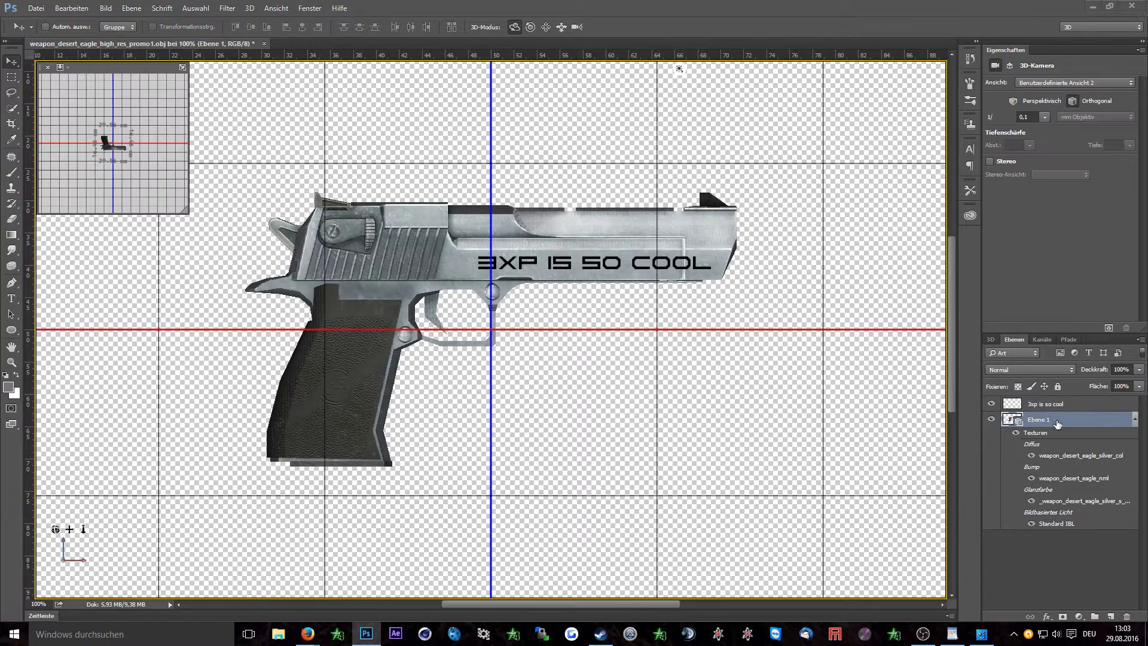
pyautogui.moveTo(69, 526); pyautogui.dragTo(52, 496)
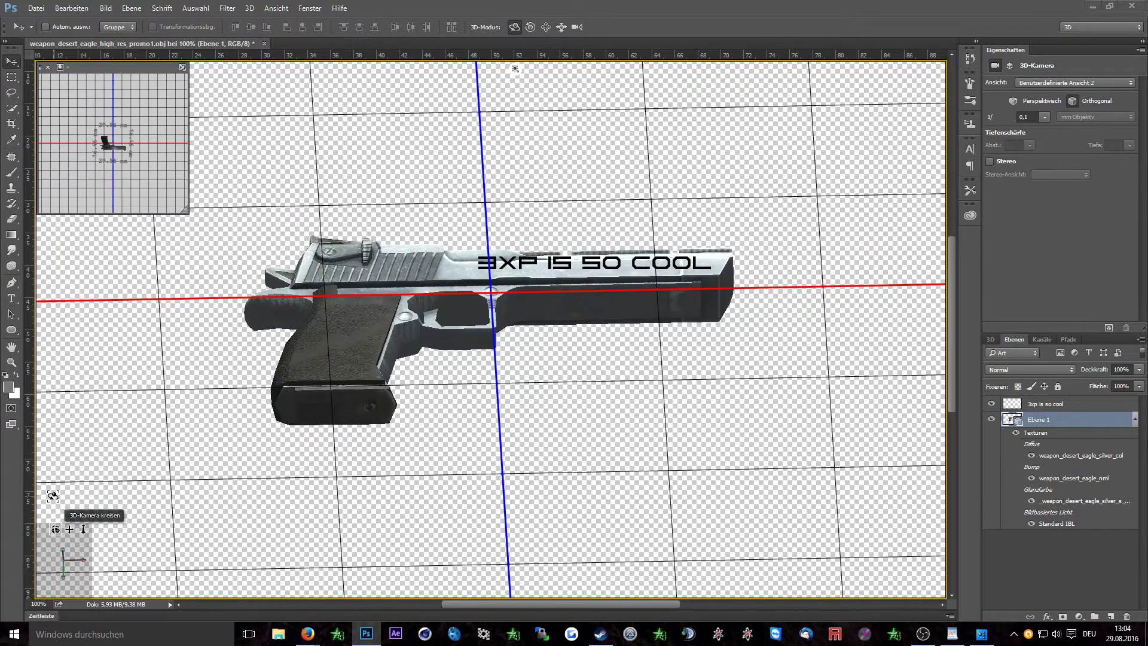
pyautogui.rightClick(1070, 405)
pyautogui.click(1016, 435)
pyautogui.moveTo(218, 215); pyautogui.dragTo(431, 484)
pyautogui.hotkey('ctrl', 'alt', 'z')
pyautogui.hotkey('ctrl', 'alt', 'z')
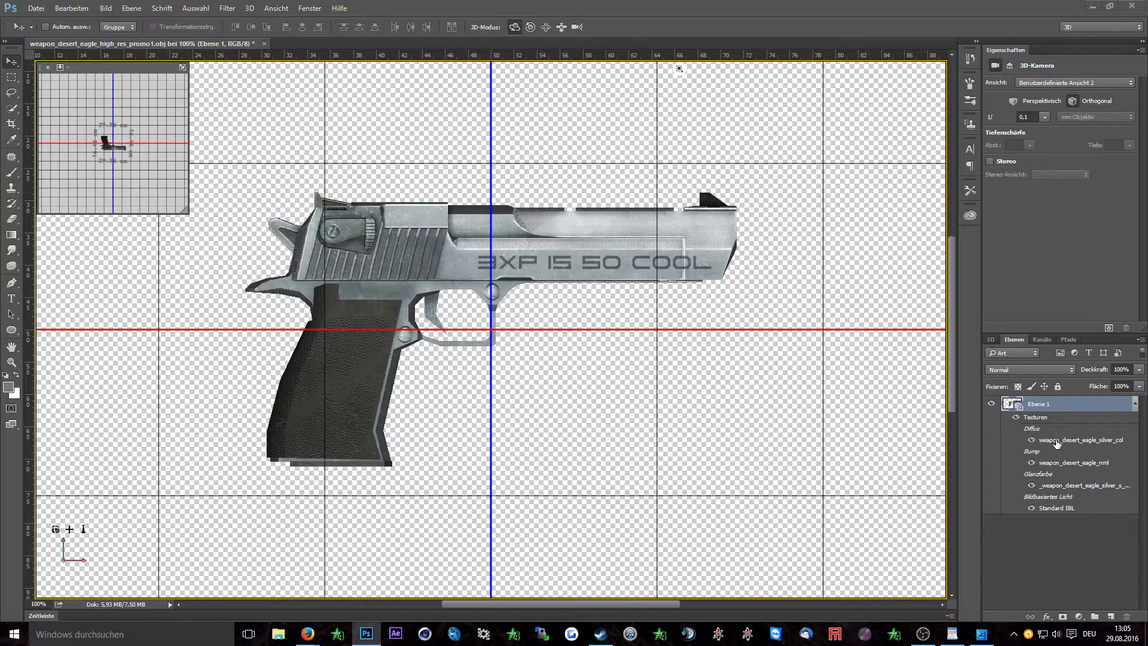
# Step: Open the diffuse texture weapon_desert_eagle_silver_col from the Layers panel as its own document
pyautogui.doubleClick(1055, 439)
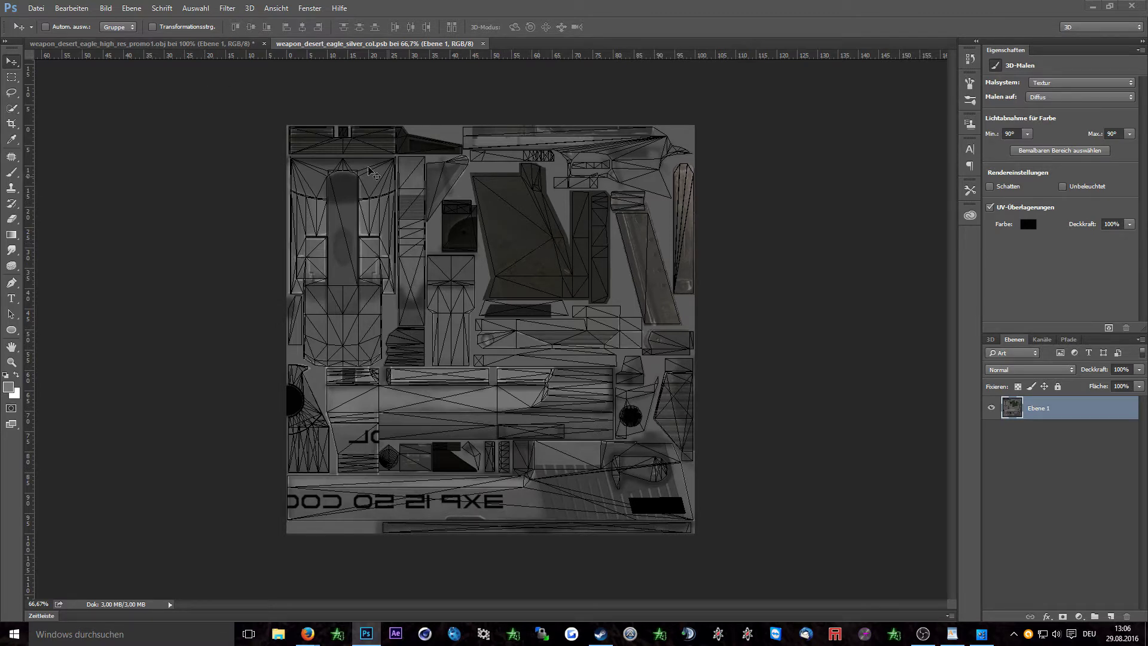
pyautogui.click(129, 8)
# Step: Add a new empty layer, Ebene 2, to the texture
pyautogui.click(139, 11)
pyautogui.click(105, 9)
pyautogui.moveTo(277, 24)
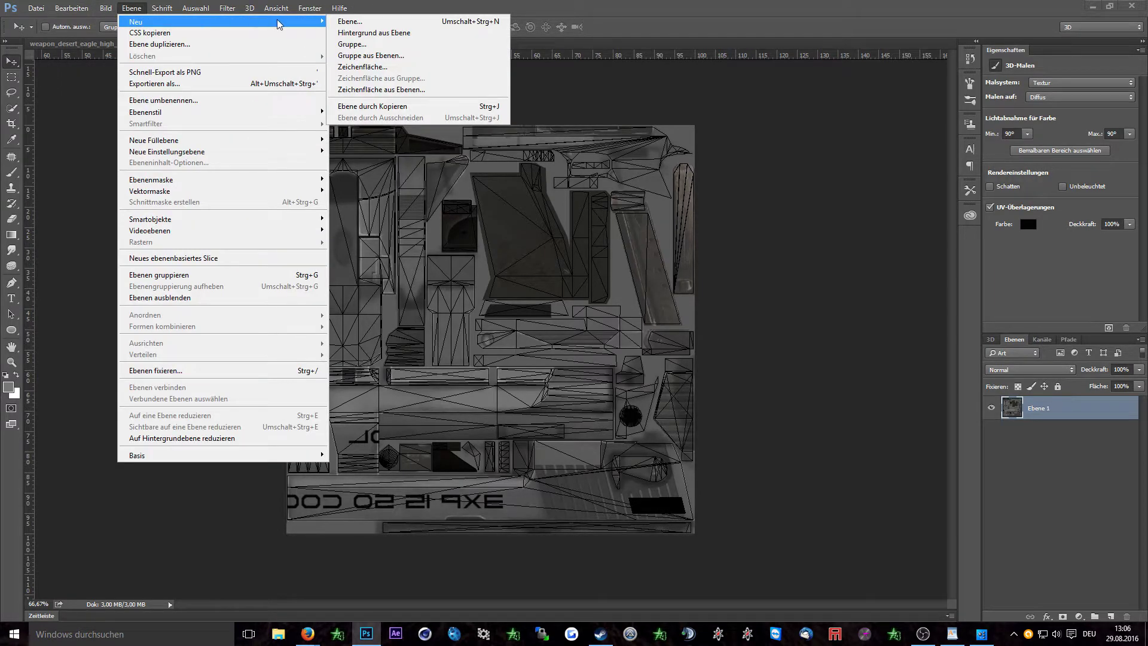
pyautogui.click(345, 22)
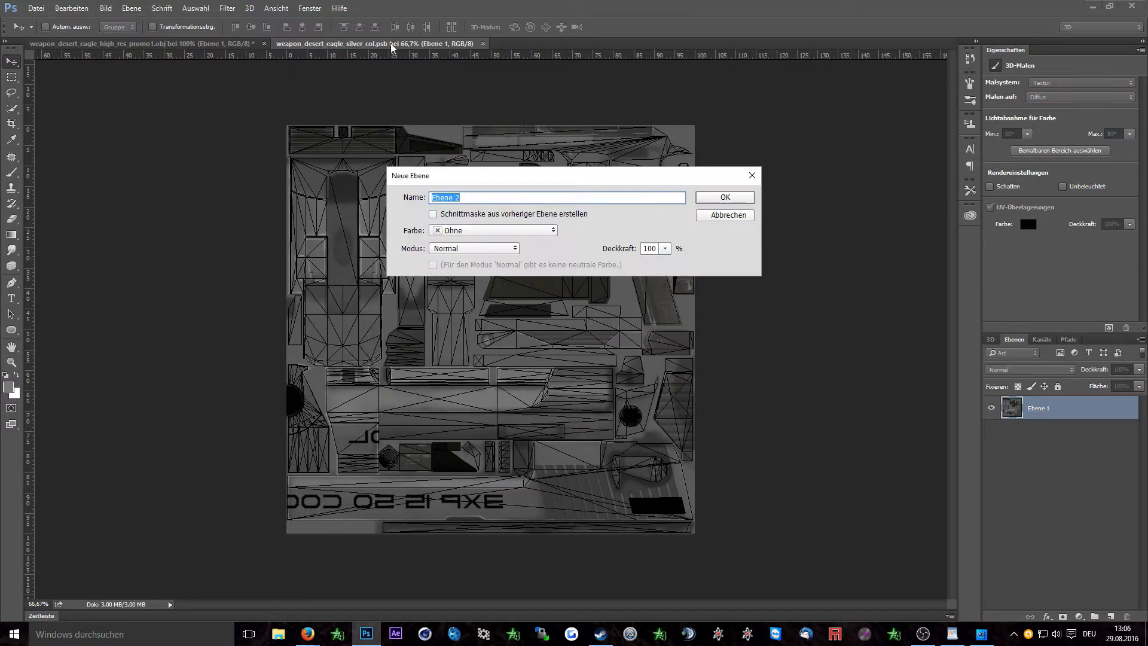
pyautogui.click(724, 198)
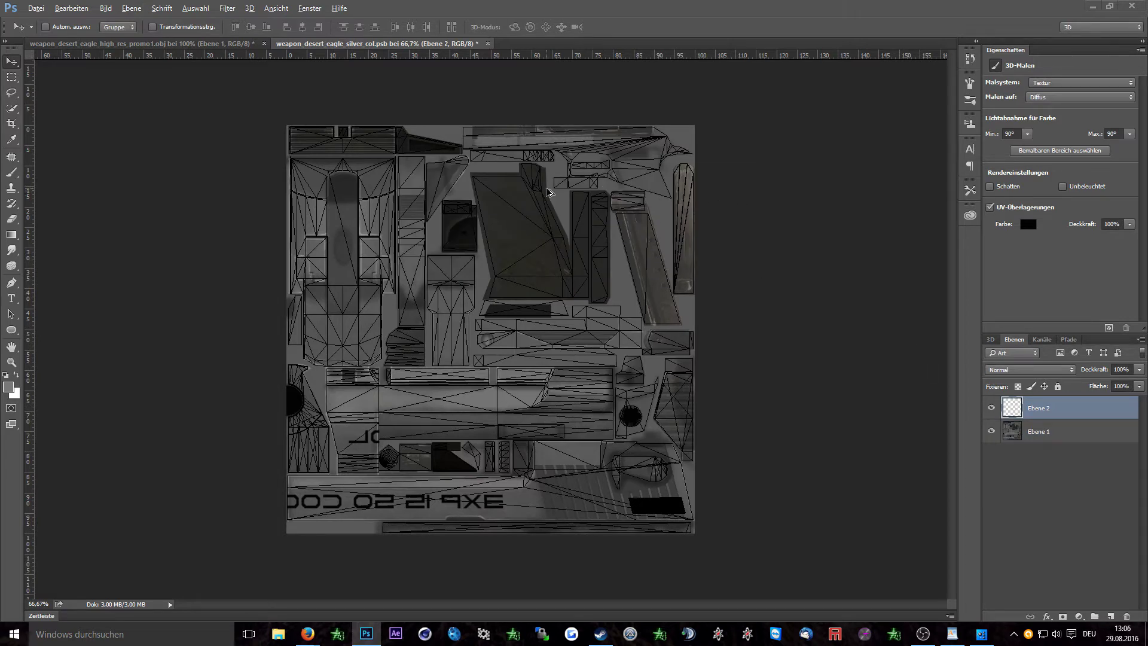
# Step: Set the foreground colour to green, 00ff00
pyautogui.scroll(3, 548, 191)
pyautogui.click(11, 139)
pyautogui.click(8, 387)
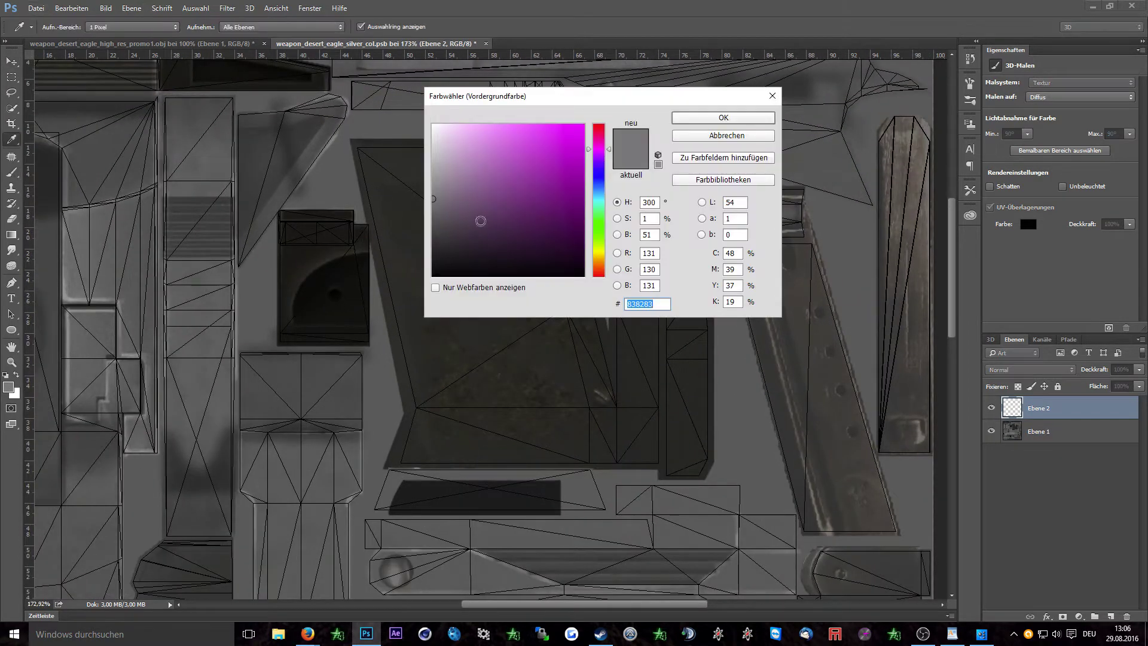
pyautogui.write('00ff00')
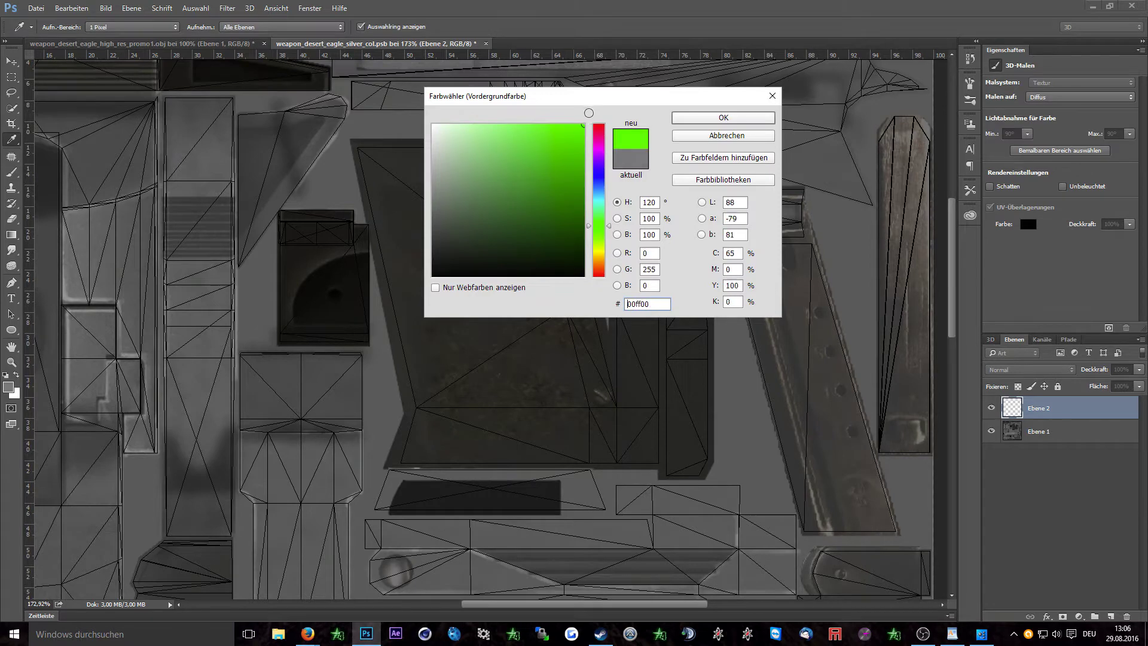
pyautogui.click(723, 118)
# Step: With a hard 186 px brush, paint the grip UV islands and adjacent strips green
pyautogui.press('b')
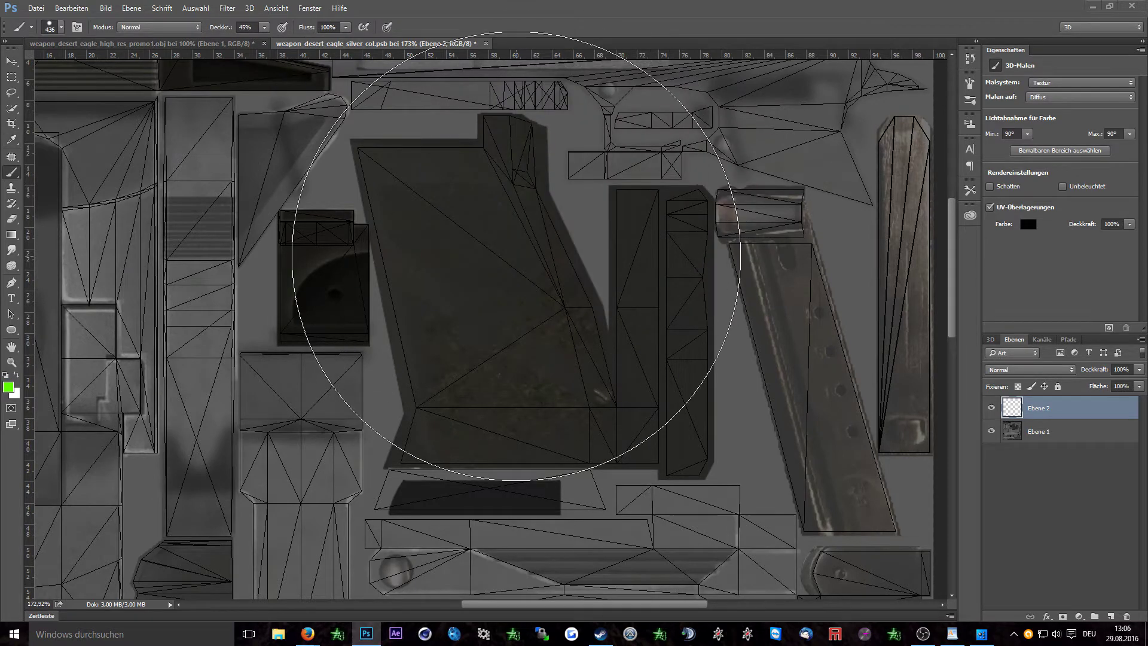
pyautogui.keyDown('alt'); pyautogui.rightClick(519, 260); pyautogui.keyUp('alt')
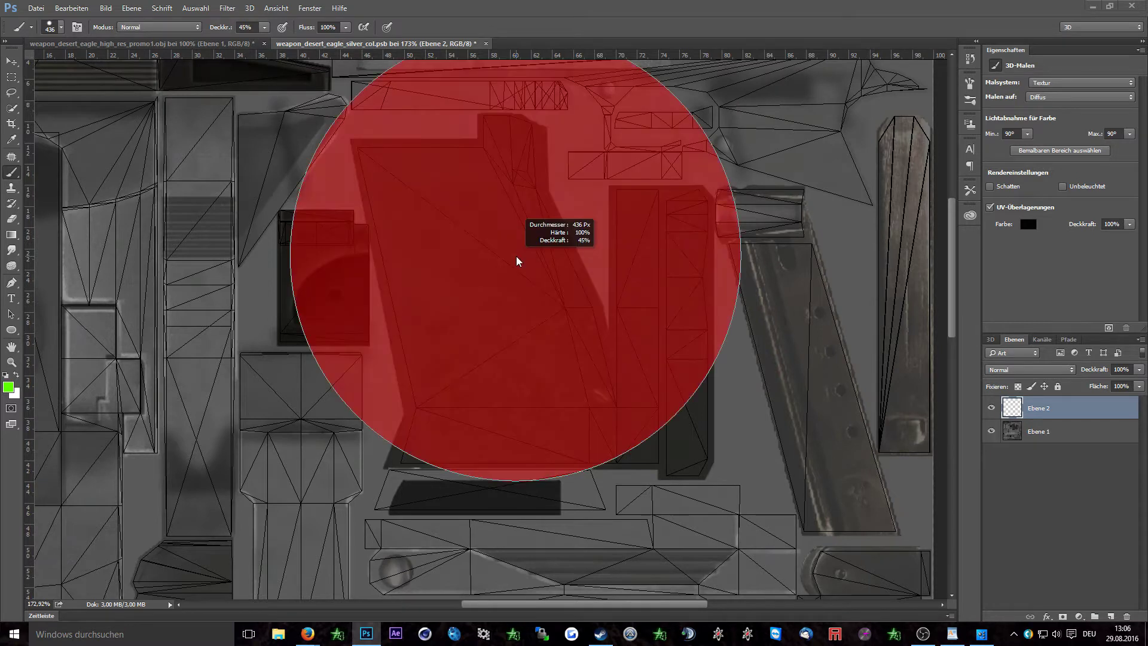
pyautogui.moveTo(517, 261)
pyautogui.mouseDown()
pyautogui.moveTo(360, 242)
pyautogui.moveTo(381, 242)
pyautogui.moveTo(380, 229)
pyautogui.mouseUp()
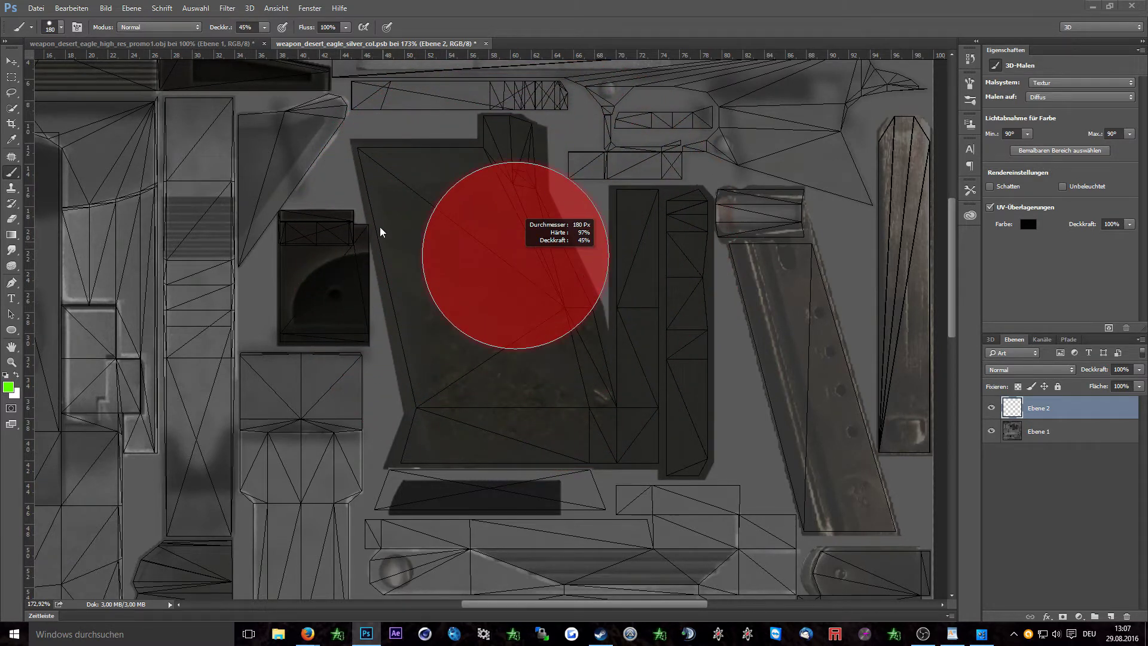
pyautogui.moveTo(381, 144)
pyautogui.mouseDown()
pyautogui.moveTo(376, 91)
pyautogui.moveTo(339, 284)
pyautogui.mouseUp()
pyautogui.click(264, 27)
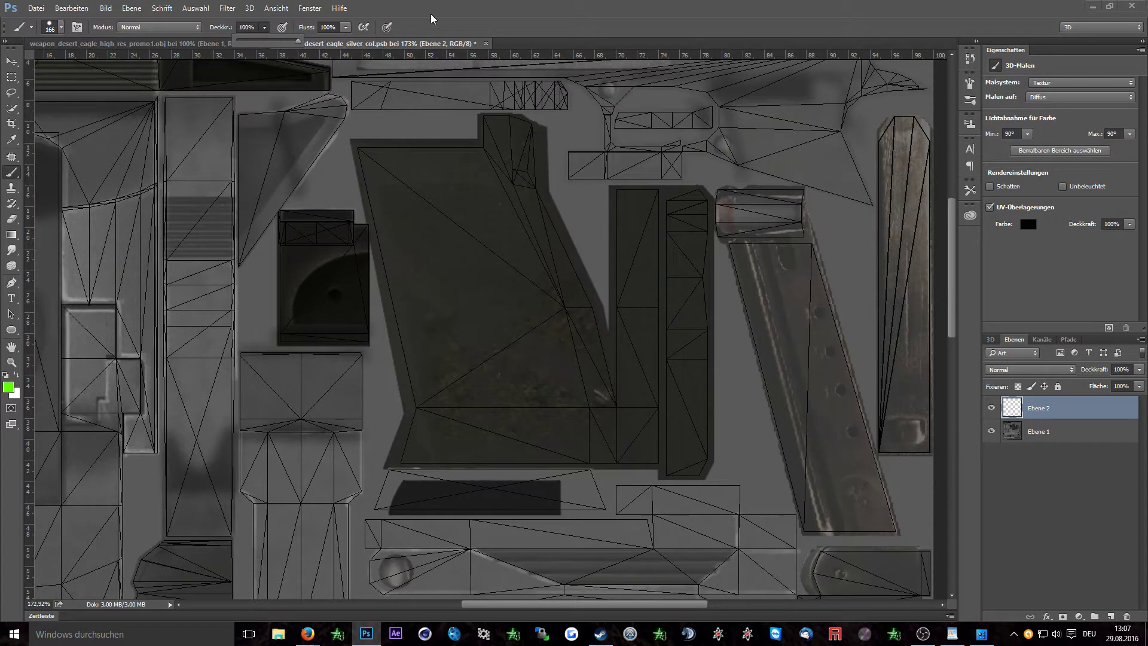
pyautogui.moveTo(460, 191); pyautogui.dragTo(442, 191)
pyautogui.moveTo(502, 129)
pyautogui.mouseDown()
pyautogui.moveTo(526, 198)
pyautogui.moveTo(371, 155)
pyautogui.moveTo(459, 198)
pyautogui.moveTo(397, 385)
pyautogui.moveTo(610, 351)
pyautogui.moveTo(467, 347)
pyautogui.moveTo(526, 413)
pyautogui.mouseUp()
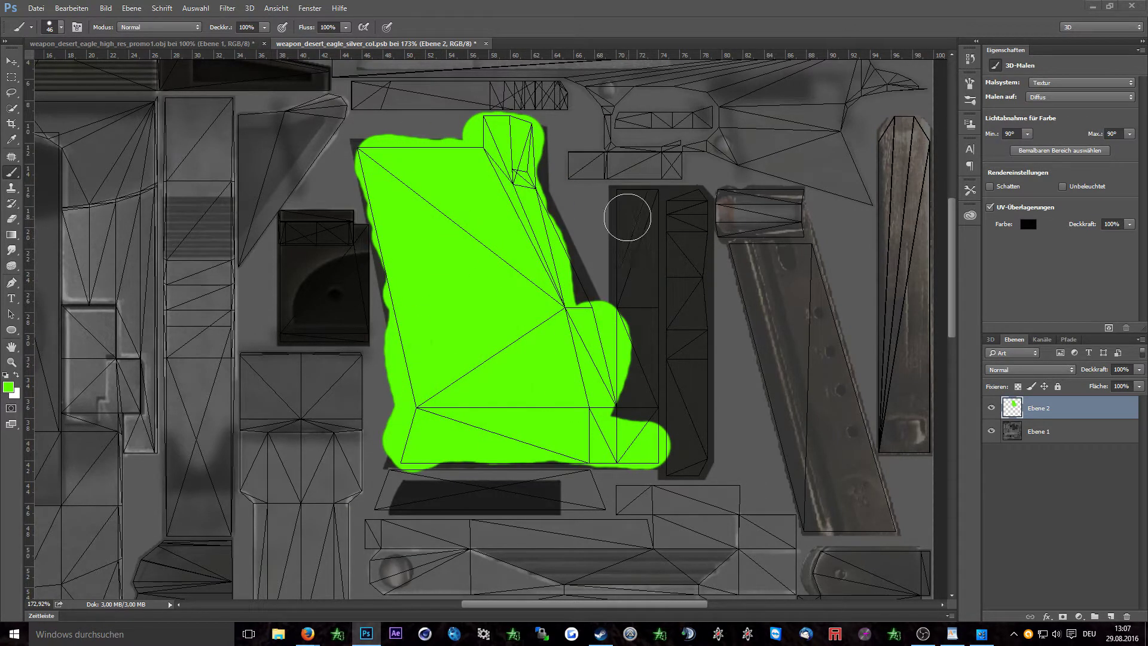
pyautogui.moveTo(627, 217)
pyautogui.mouseDown()
pyautogui.moveTo(637, 400)
pyautogui.moveTo(688, 203)
pyautogui.moveTo(546, 277)
pyautogui.mouseUp()
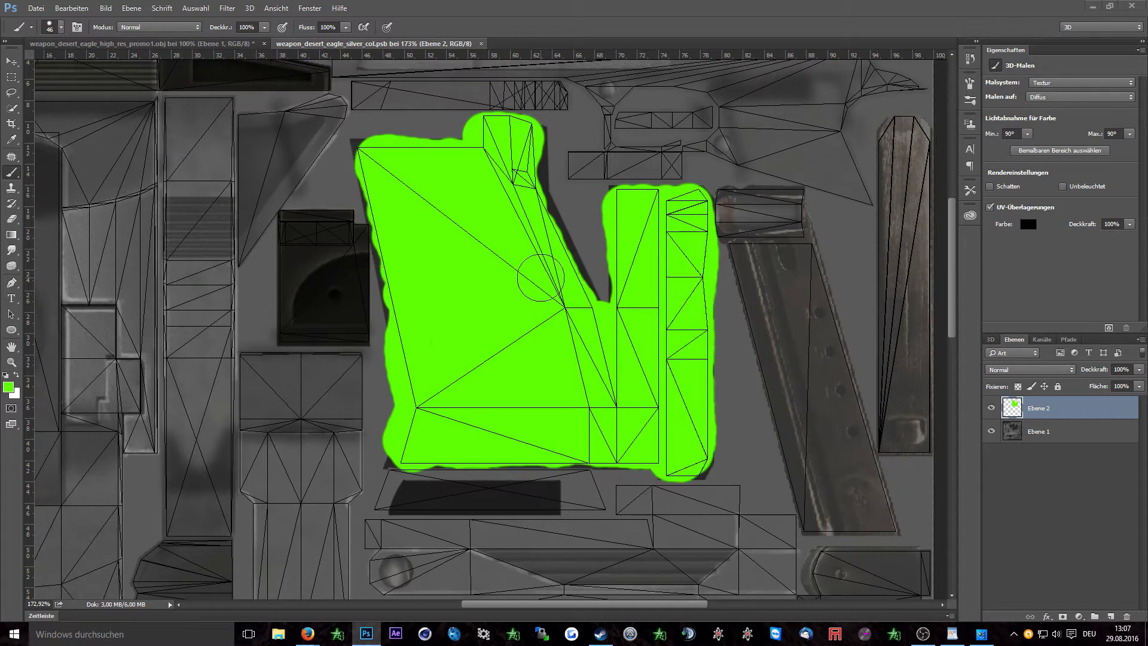
# Step: Drag galaxy-wallpapers-10 from the desktop into the 3D gun document
pyautogui.click(220, 44)
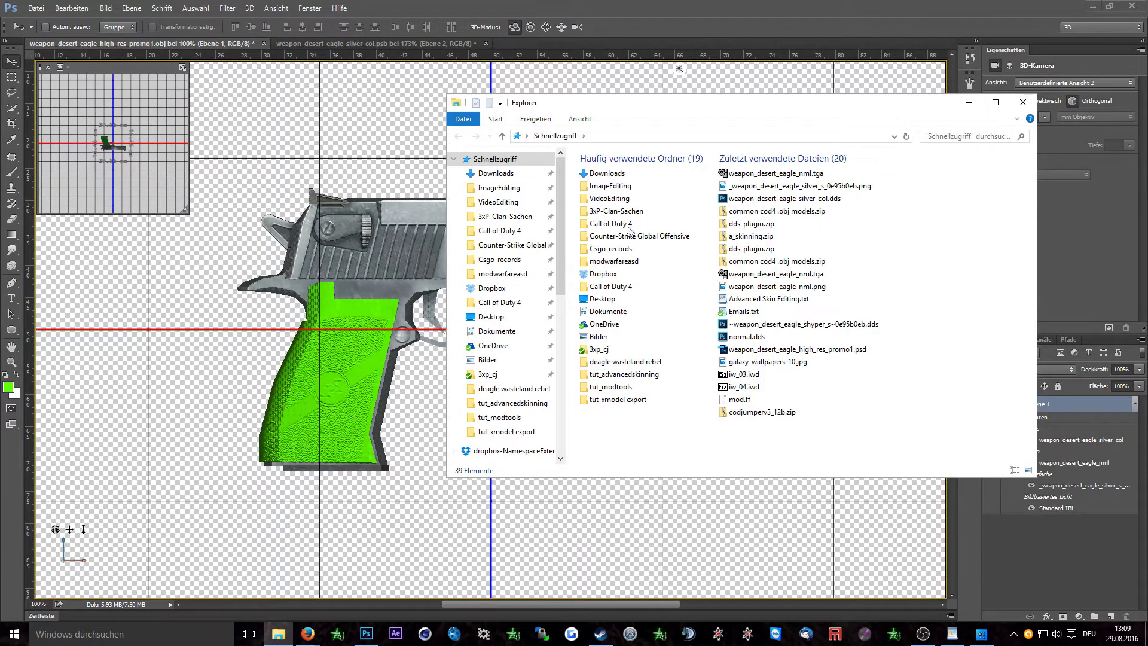
pyautogui.click(496, 322)
pyautogui.scroll(-12, 689, 321)
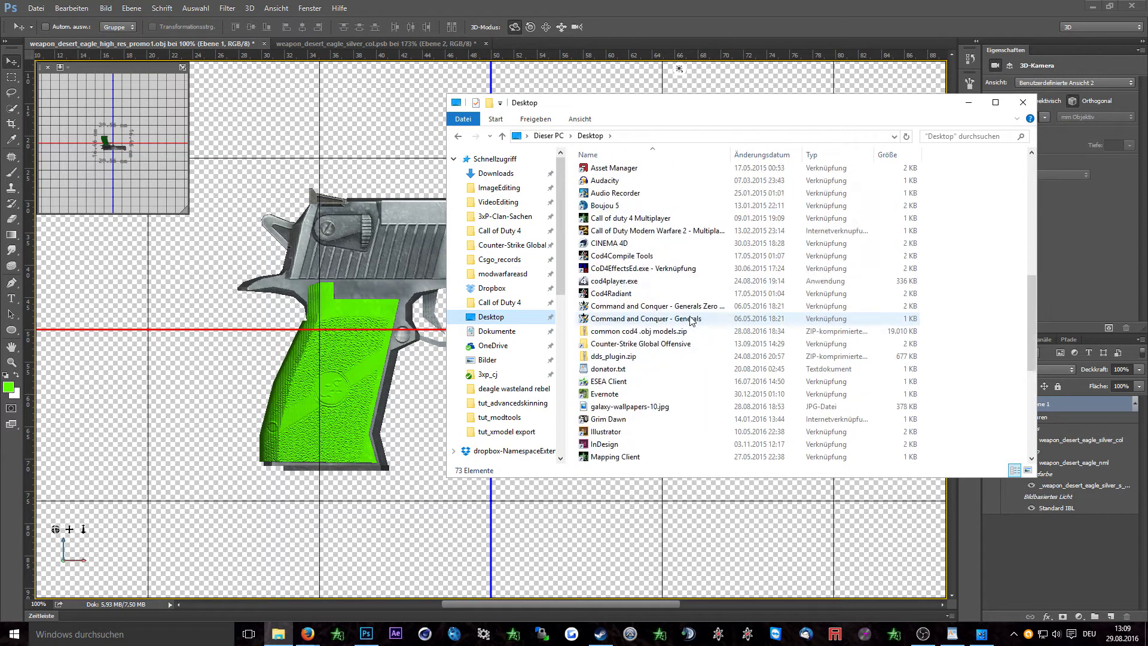
pyautogui.click(646, 293)
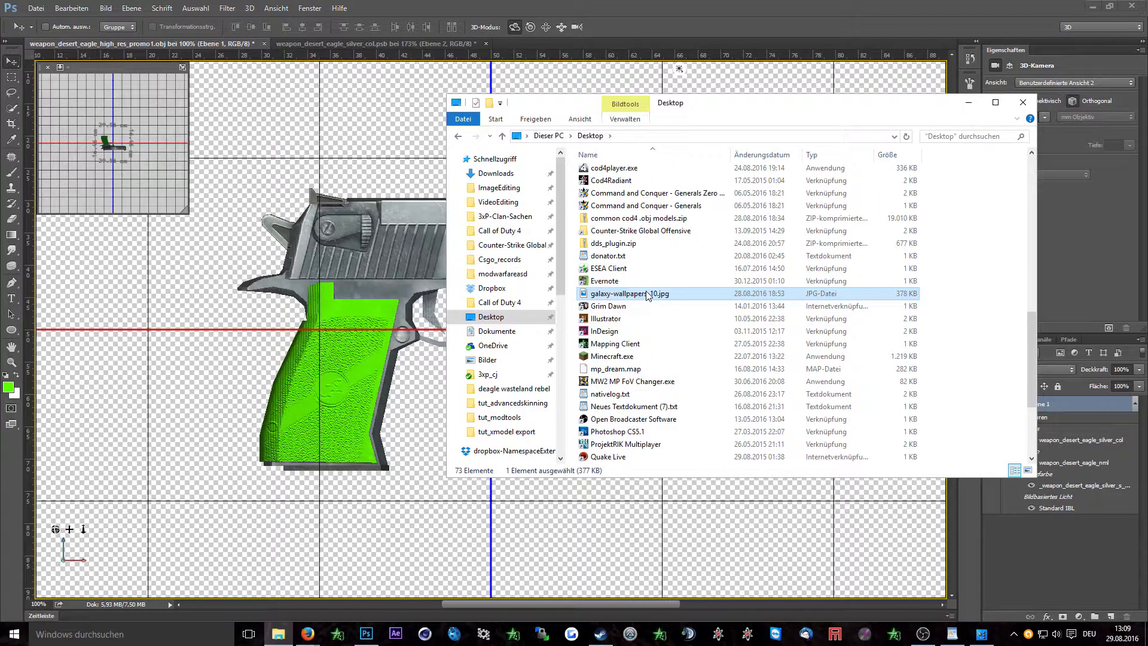
pyautogui.moveTo(642, 298); pyautogui.dragTo(347, 158)
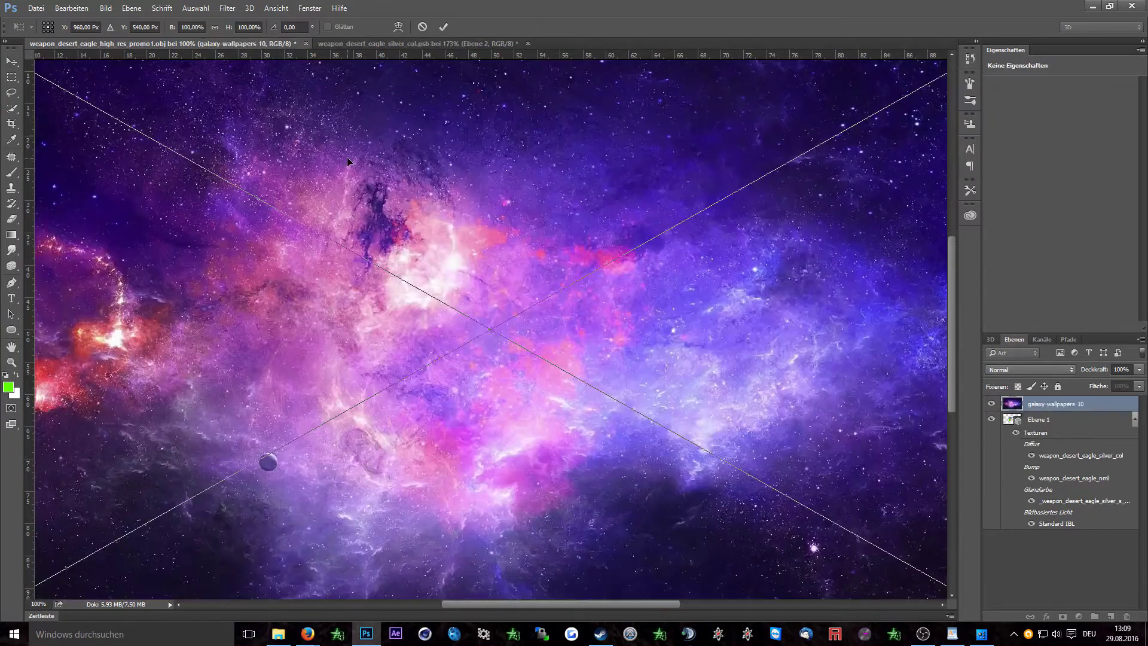
# Step: Scale the placed galaxy image down to 54%, centre it on the canvas, and confirm
pyautogui.hotkey('ctrl', '-')
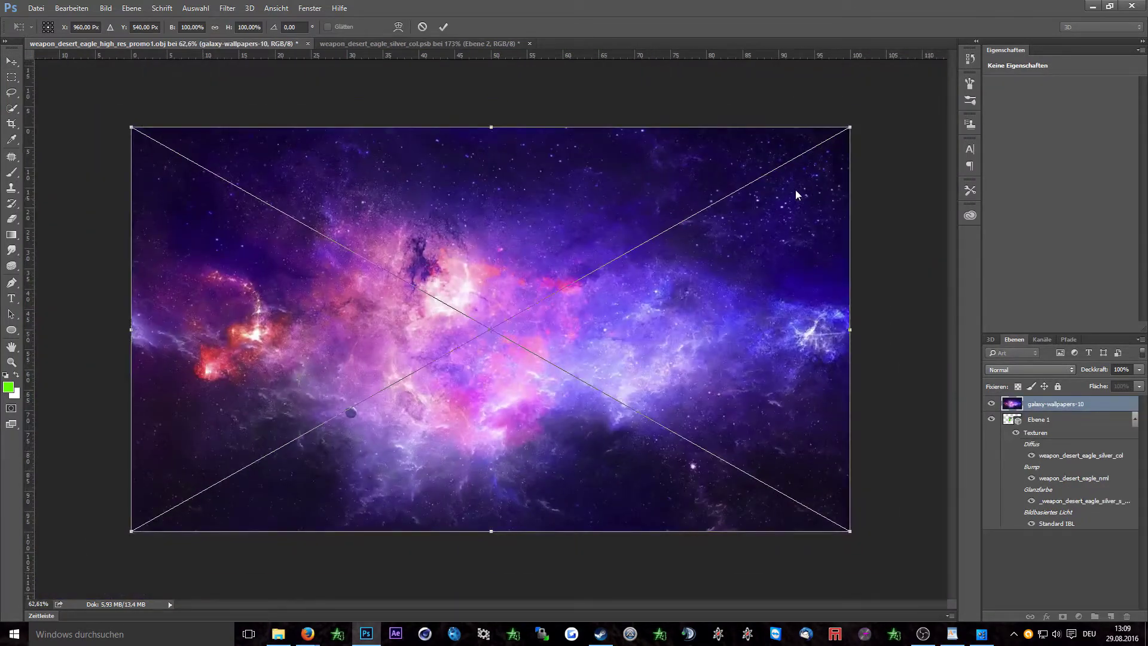
pyautogui.moveTo(850, 127); pyautogui.dragTo(520, 313)
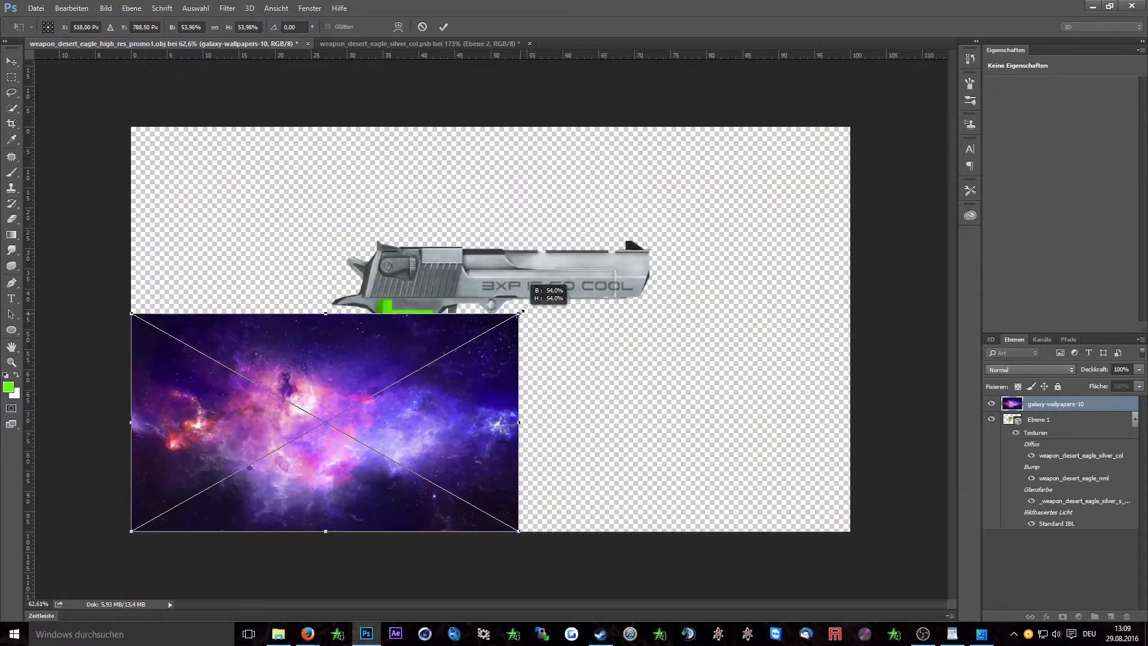
pyautogui.moveTo(434, 410); pyautogui.dragTo(600, 313)
pyautogui.press('Return')
# Step: In the diffuse texture, add a new empty layer named galaxy
pyautogui.doubleClick(1054, 461)
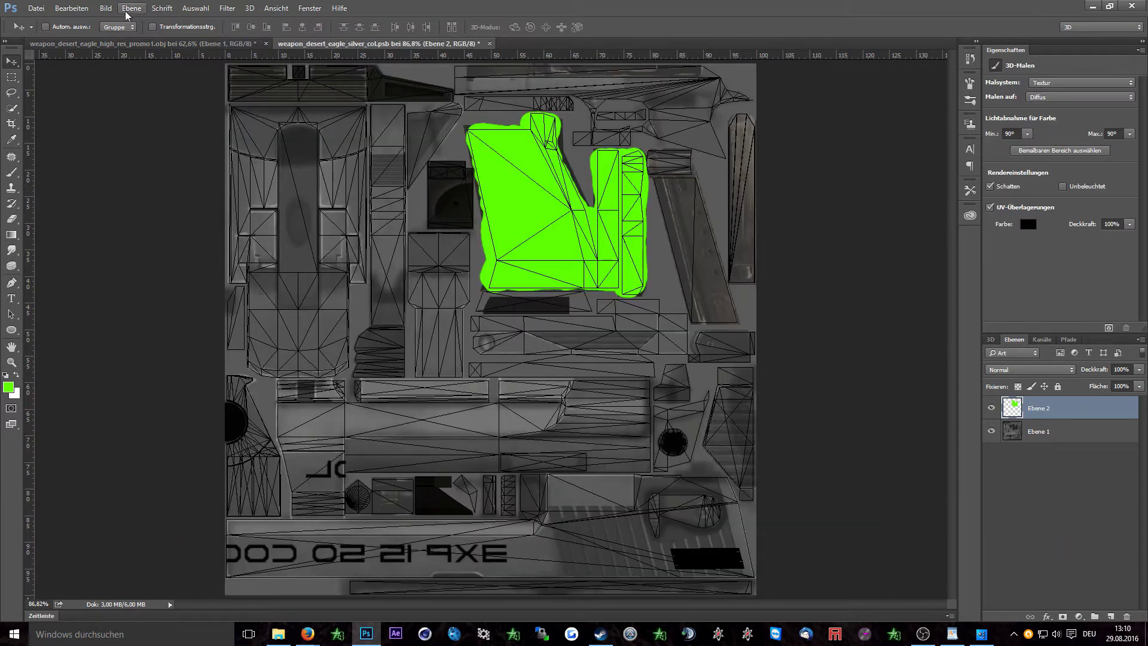
pyautogui.click(132, 8)
pyautogui.moveTo(260, 22)
pyautogui.click(348, 22)
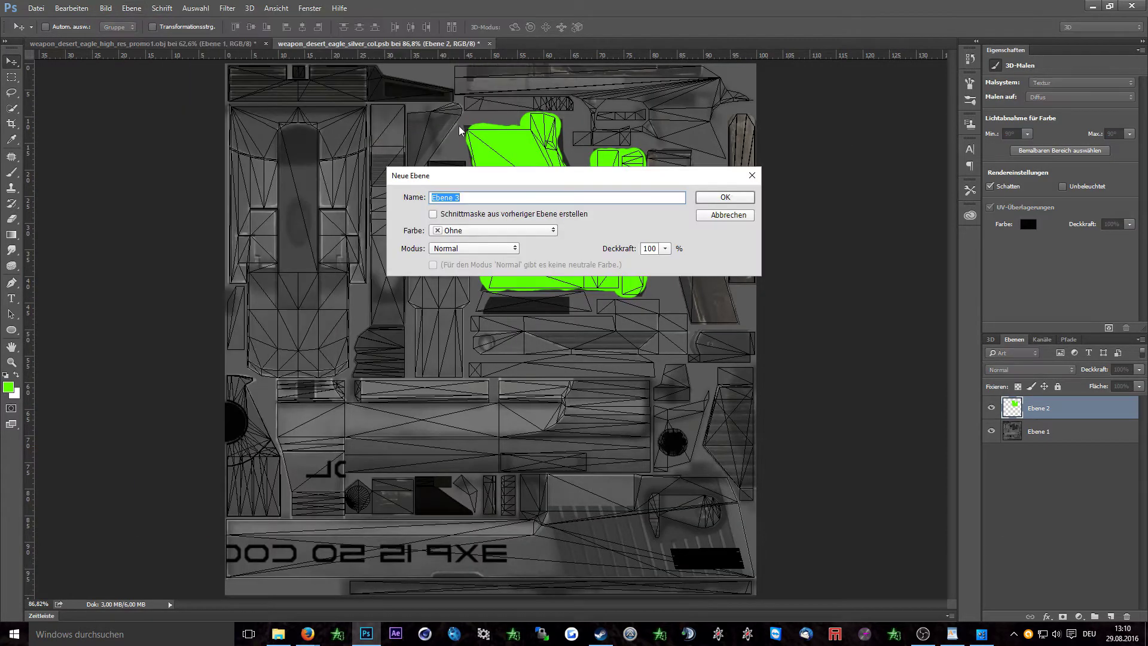
pyautogui.write('galaxy')
pyautogui.press('Return')
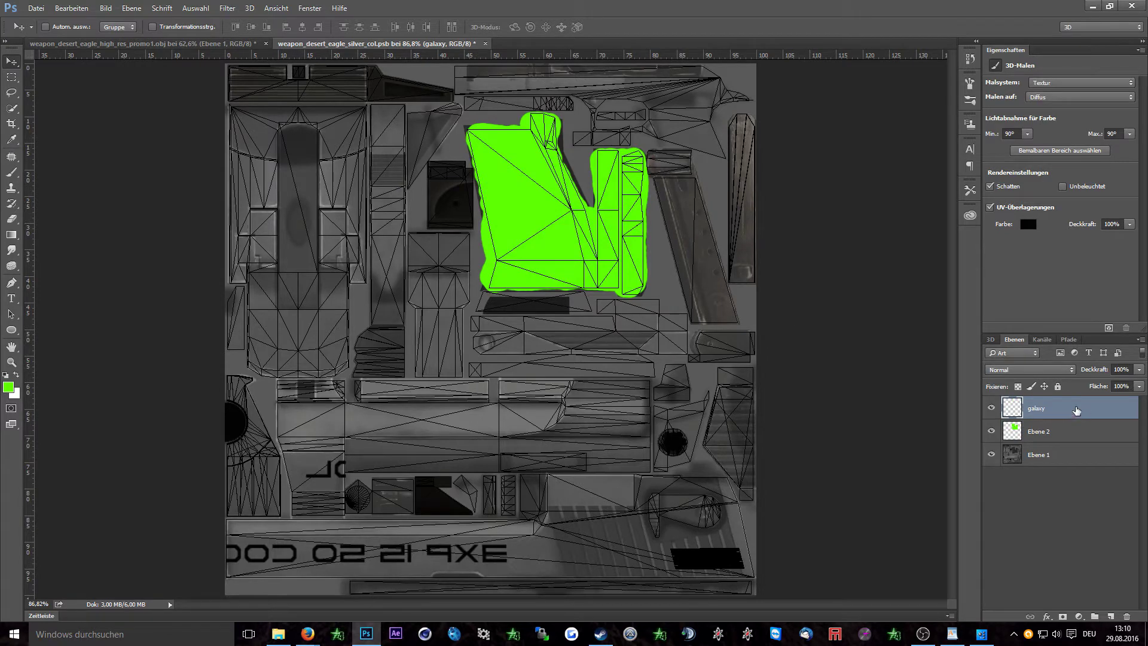
pyautogui.click(218, 44)
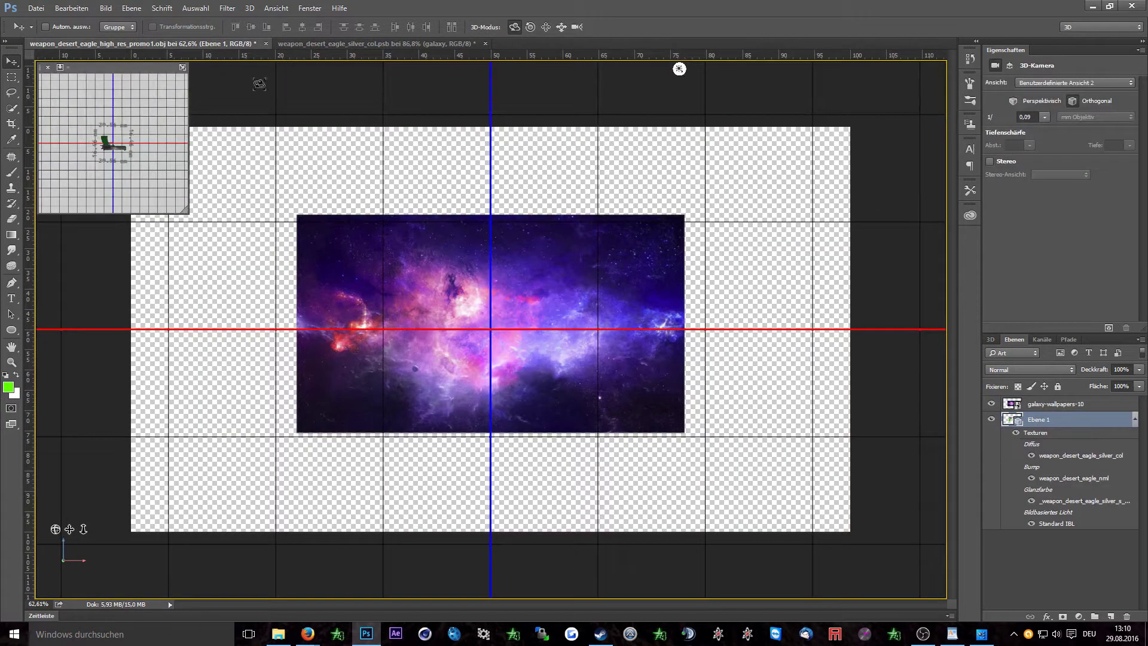
# Step: Rasterize the galaxy-wallpapers-10 layer and merge it down onto the Desert Eagle's 3D layer
pyautogui.click(1051, 405)
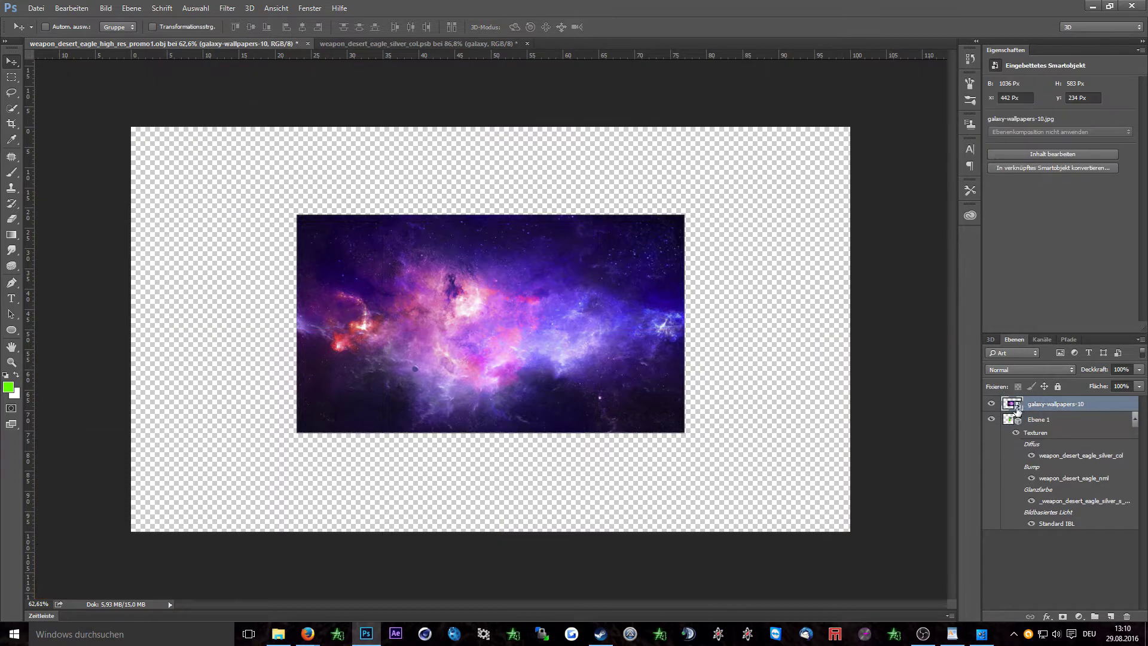
pyautogui.rightClick(1081, 404)
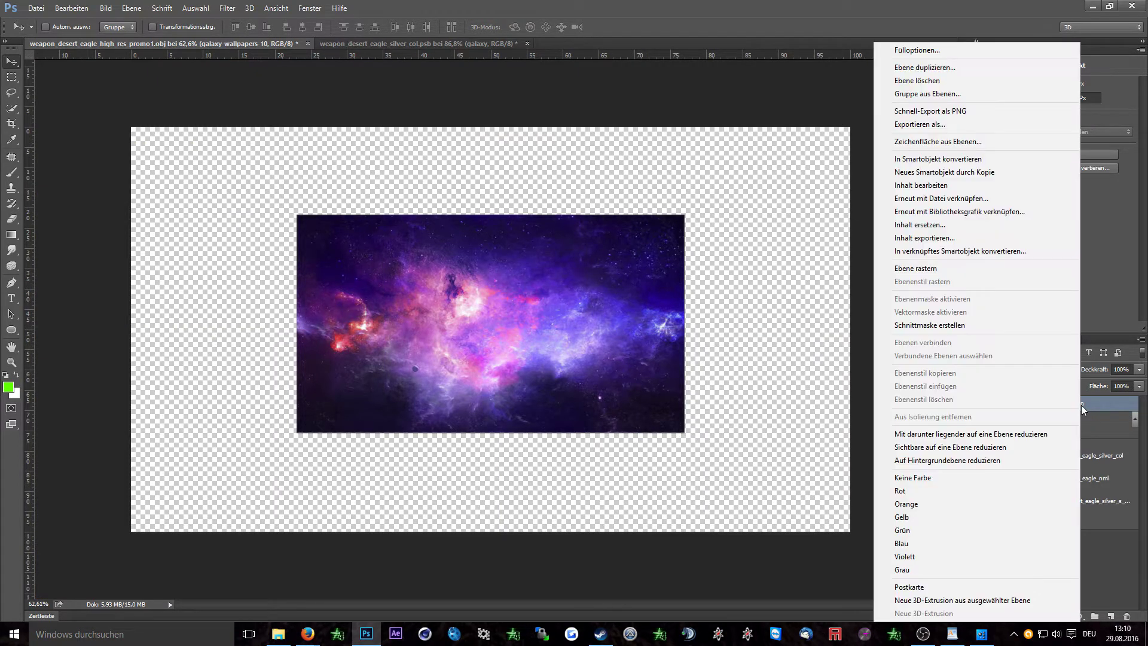
pyautogui.click(903, 270)
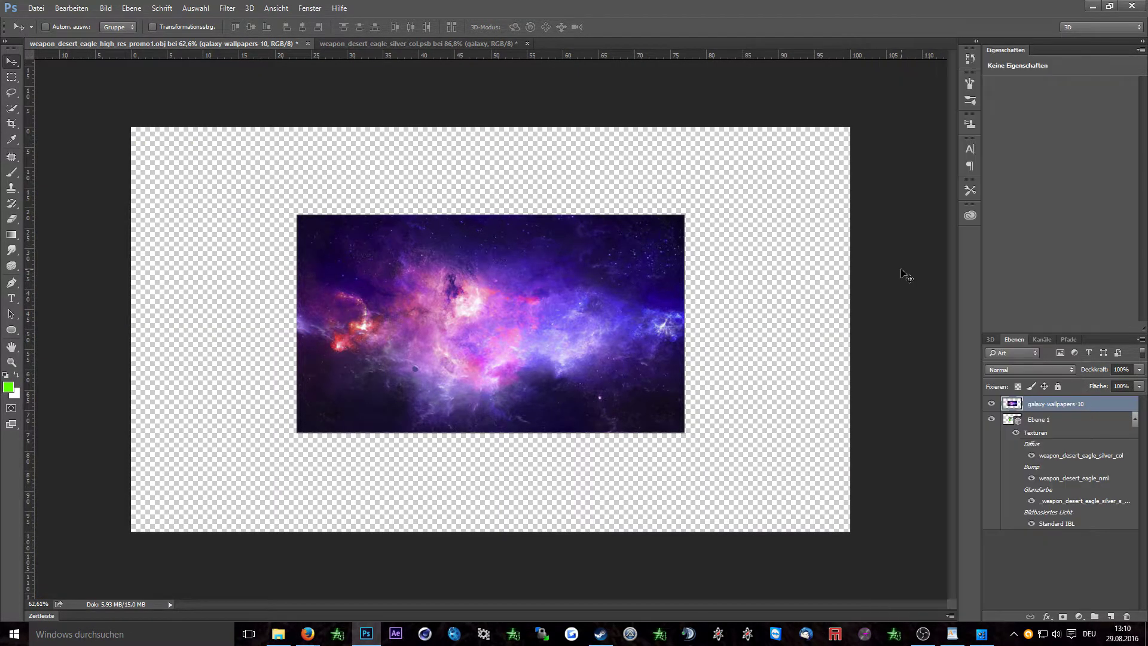
pyautogui.rightClick(1101, 409)
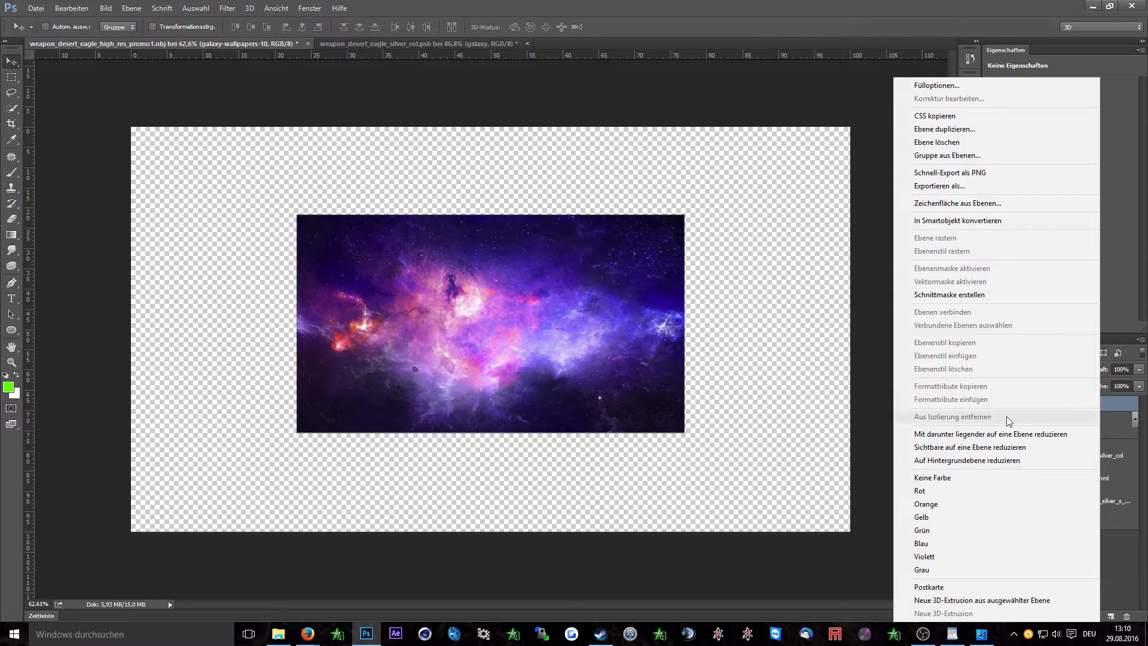
pyautogui.click(974, 435)
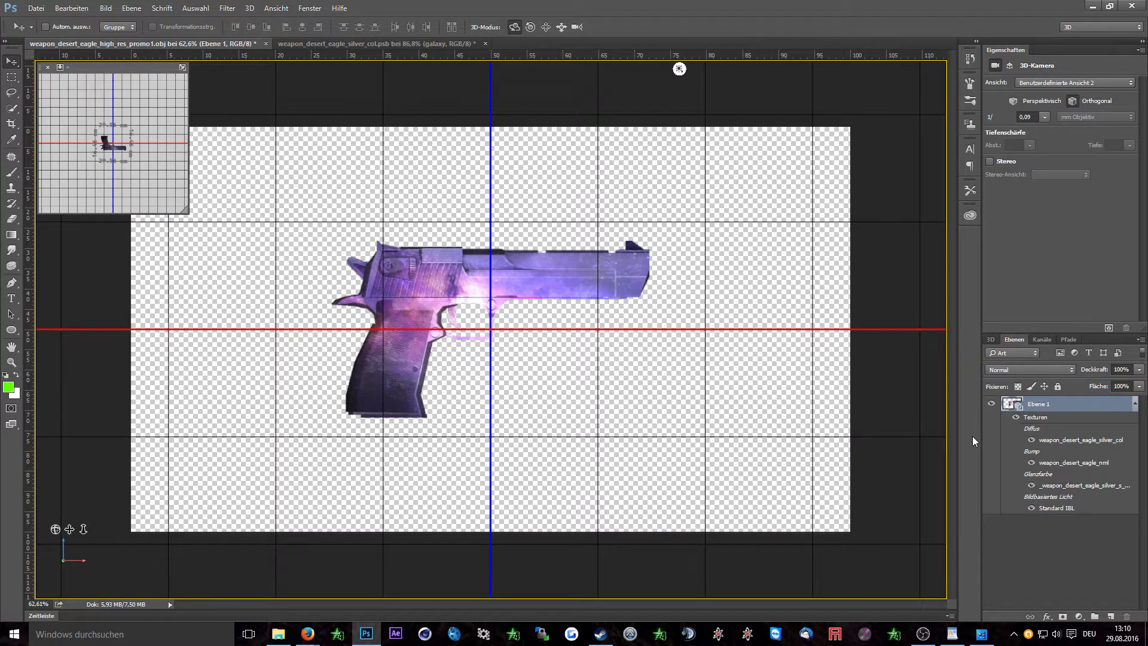
# Step: Drag the galaxy layer below Ebene 2 in the texture, then check the green grip on the 3D gun
pyautogui.click(339, 41)
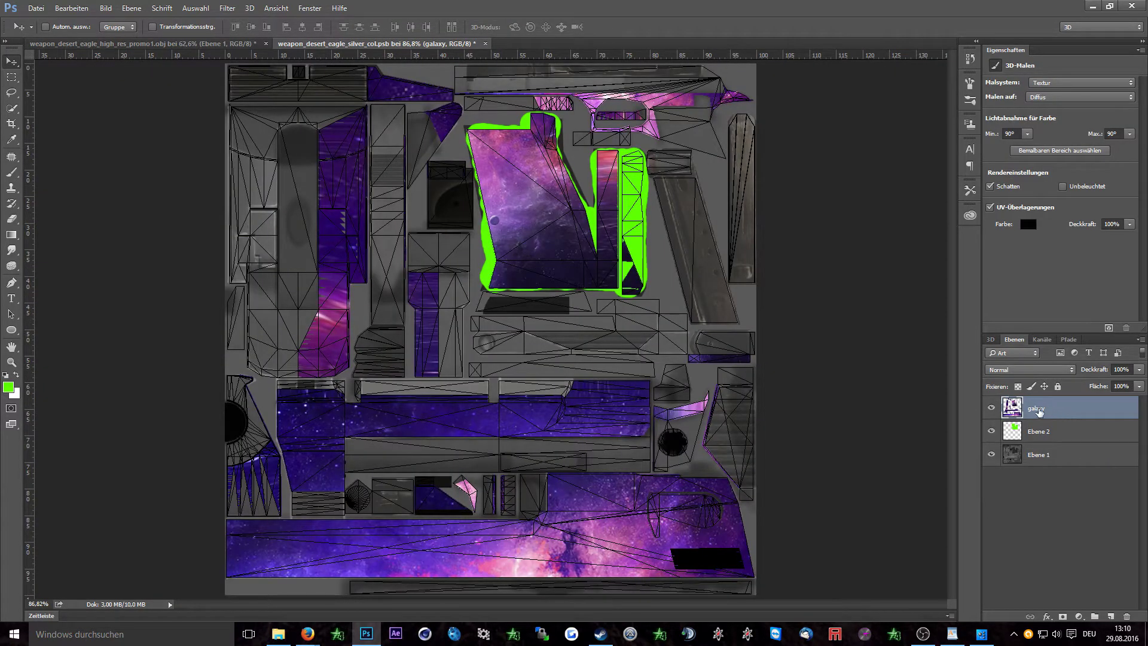
pyautogui.moveTo(1020, 411); pyautogui.dragTo(1062, 403)
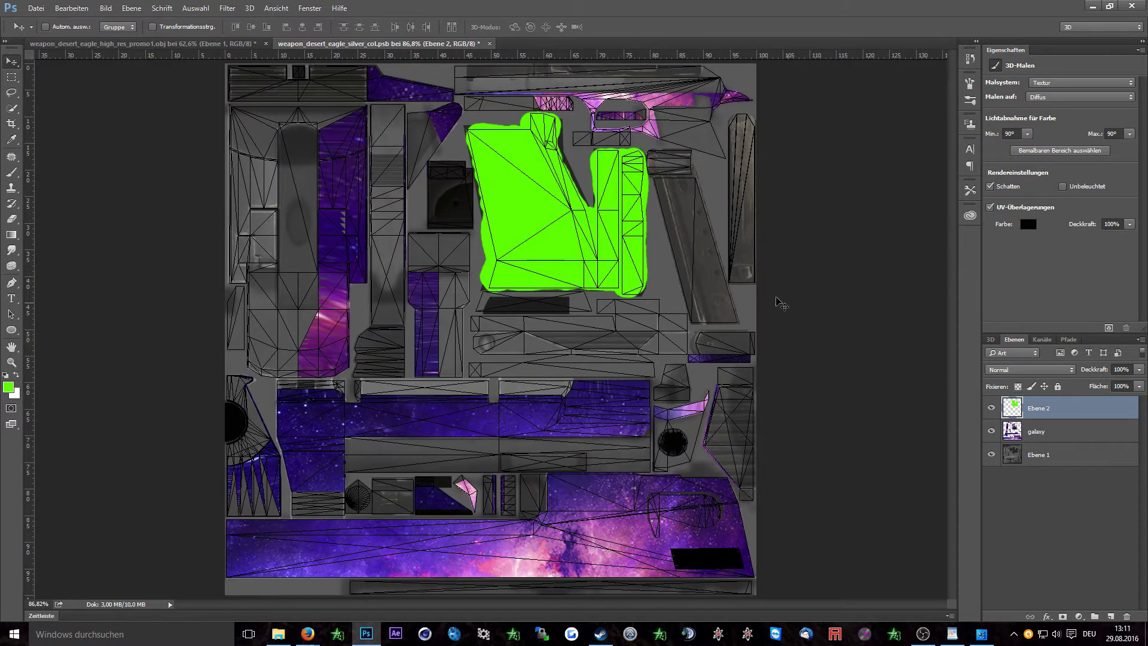
pyautogui.hotkey('ctrl', 'Tab')
pyautogui.moveTo(48, 528); pyautogui.dragTo(72, 520)
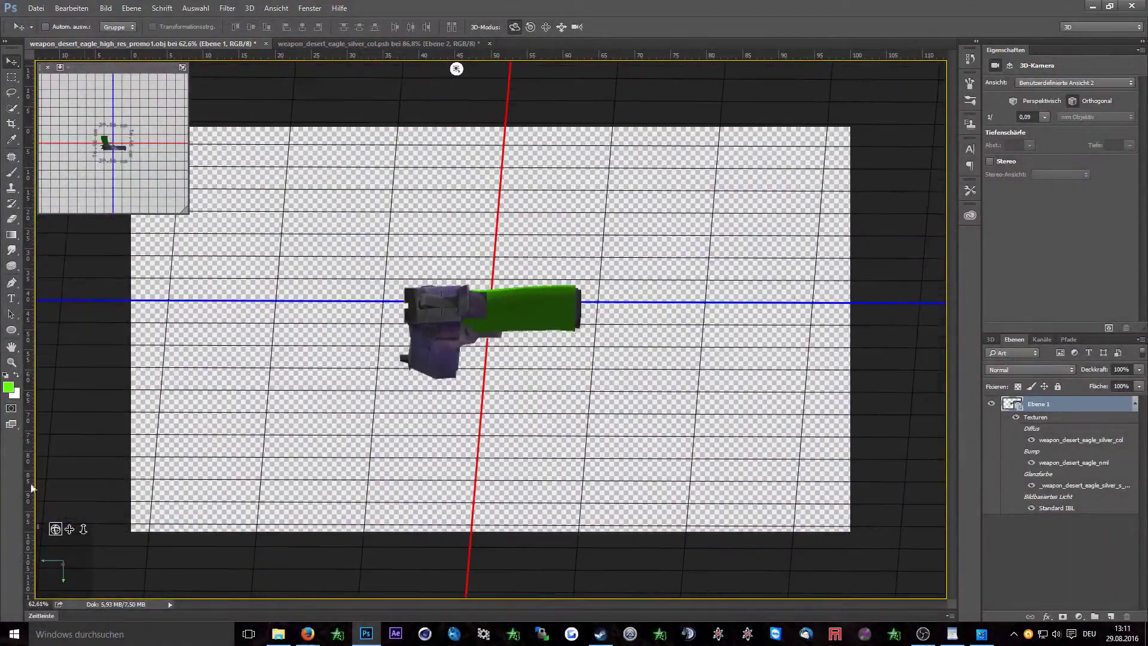
pyautogui.scroll(5, 290, 287)
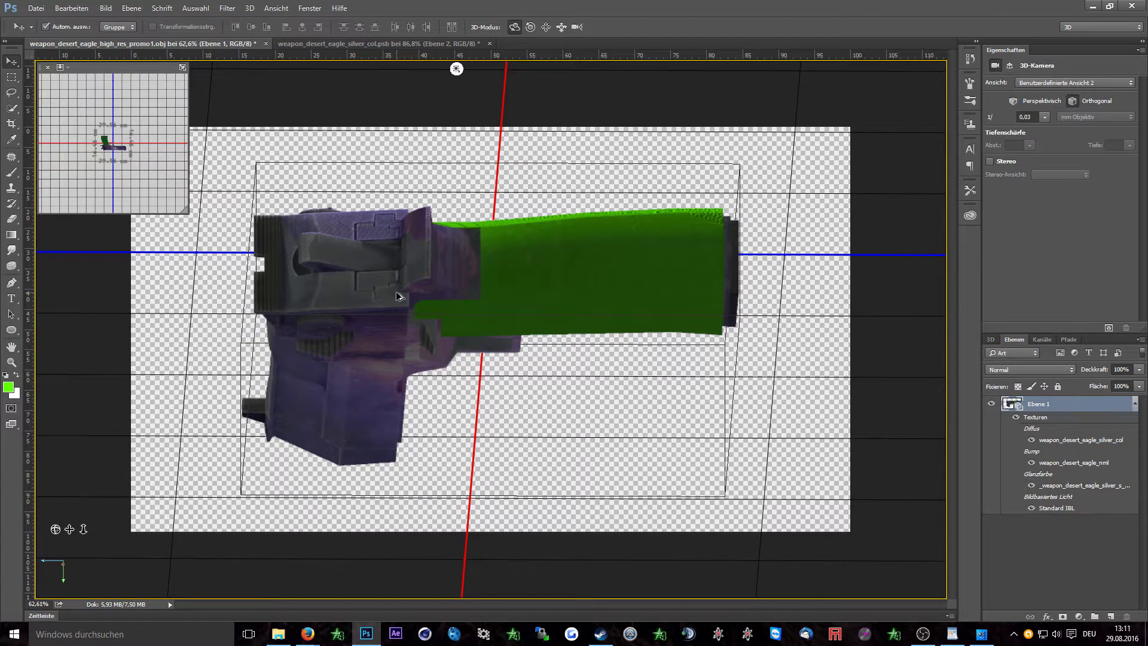
pyautogui.hotkey('ctrl', 'z')
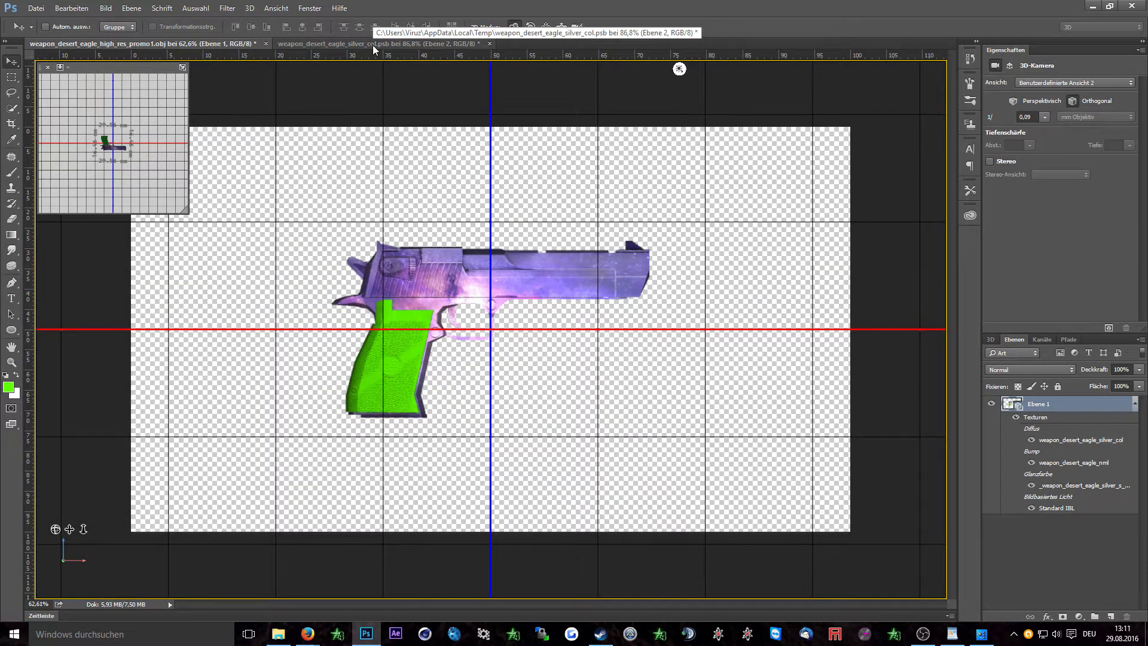
pyautogui.click(372, 45)
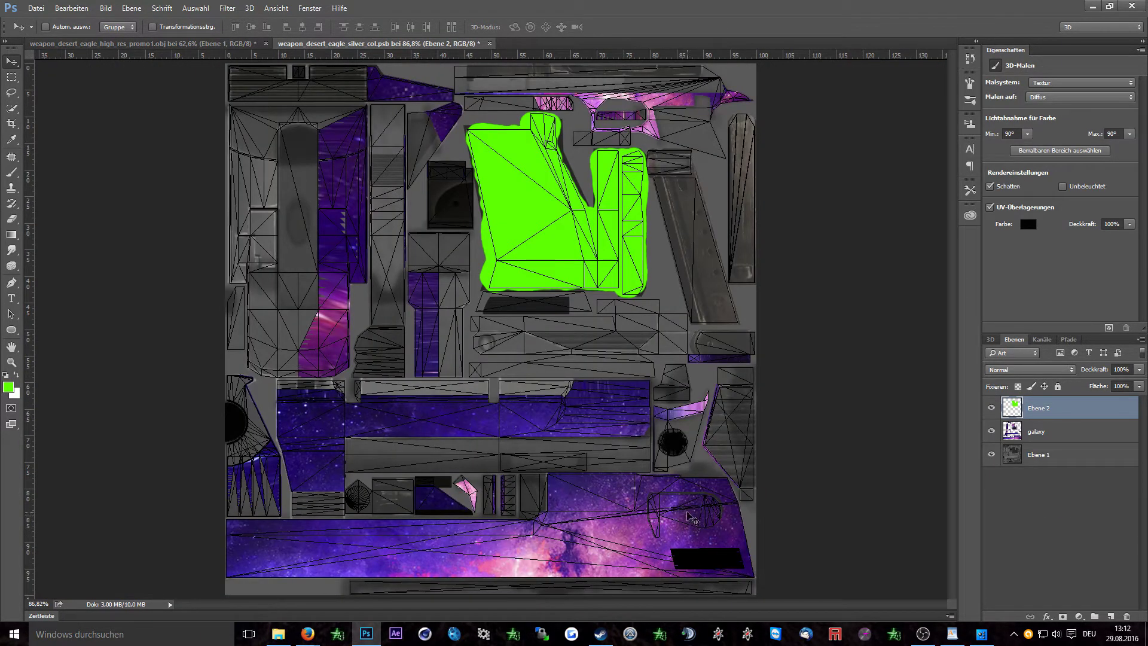
# Step: Place galaxy-wallpapers-10 over the whole texture, beneath the galaxy layer
pyautogui.click(278, 634)
pyautogui.moveTo(539, 297)
pyautogui.mouseDown()
pyautogui.moveTo(526, 293)
pyautogui.moveTo(772, 323)
pyautogui.moveTo(523, 260)
pyautogui.moveTo(571, 261)
pyautogui.mouseUp()
pyautogui.press('Return')
pyautogui.hotkey('ctrl', '[')
pyautogui.hotkey('ctrl', '[')
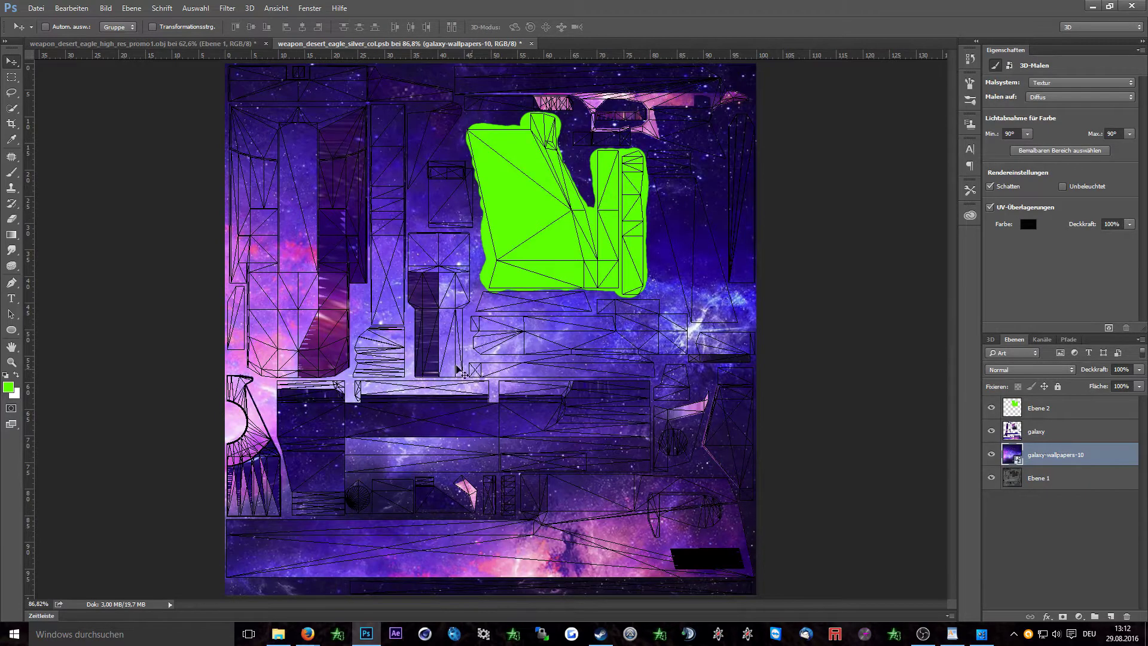
# Step: Erase parts of the galaxy layer with a ~95 px eraser along the left column and lower-left island
pyautogui.hotkey('alt', ']')
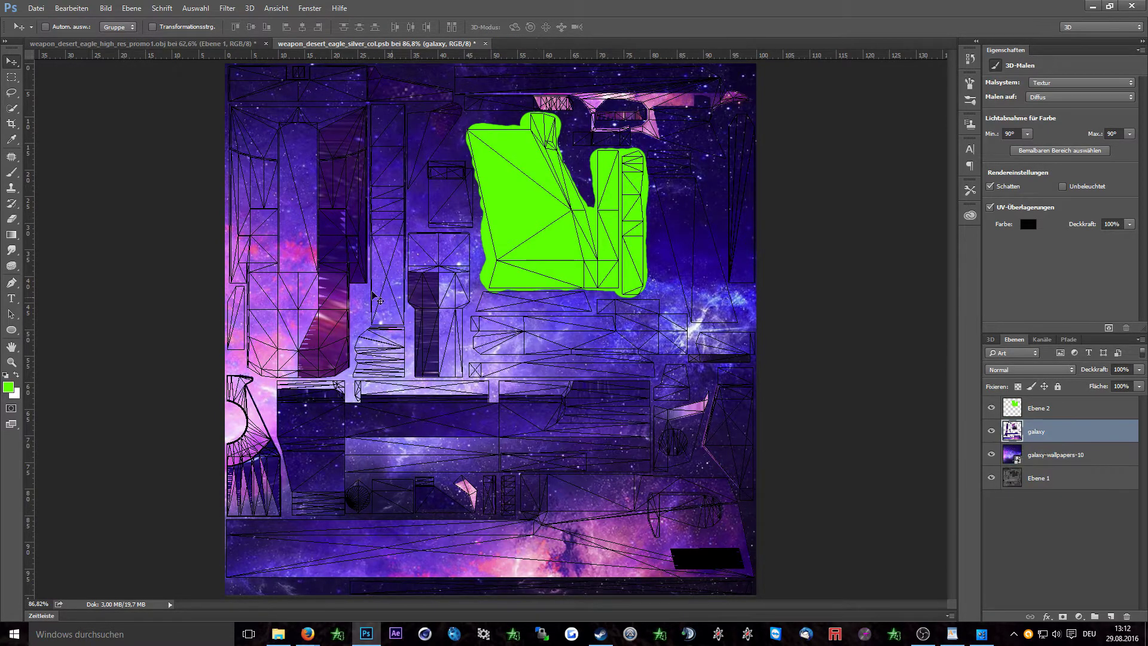
pyautogui.click(11, 219)
pyautogui.moveTo(316, 174); pyautogui.dragTo(341, 175)
pyautogui.moveTo(332, 123)
pyautogui.mouseDown()
pyautogui.moveTo(347, 244)
pyautogui.moveTo(315, 316)
pyautogui.moveTo(340, 344)
pyautogui.moveTo(290, 353)
pyautogui.moveTo(323, 366)
pyautogui.mouseUp()
pyautogui.moveTo(257, 444); pyautogui.dragTo(248, 499)
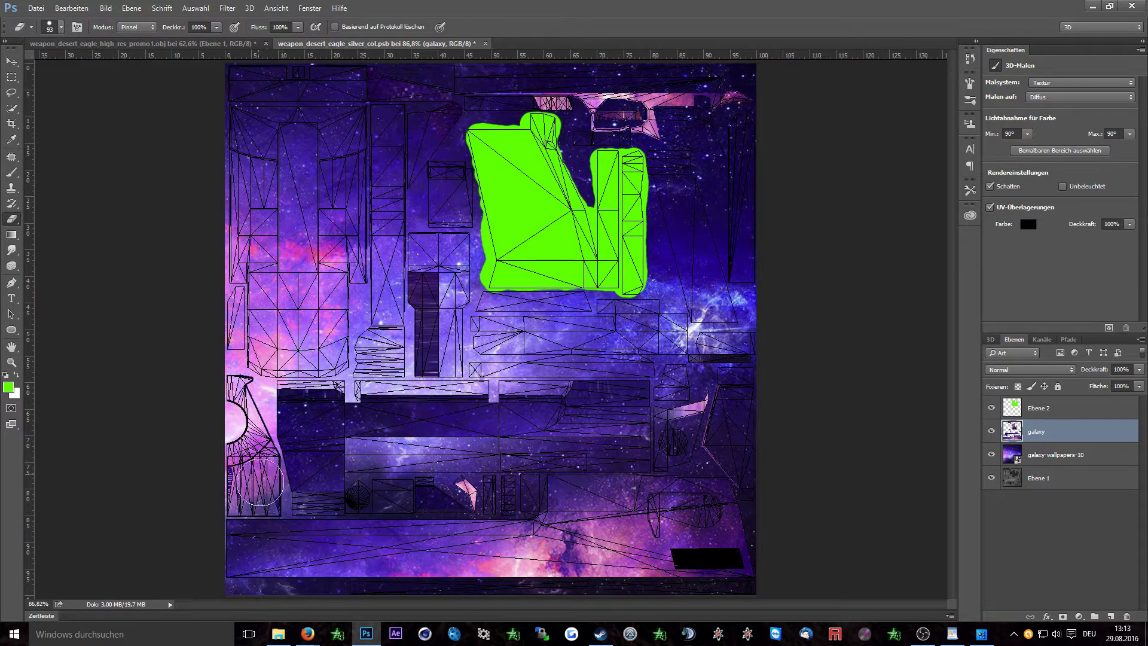
# Step: Orbit and zoom the 3D pistol, then reset the camera to the full side view
pyautogui.click(196, 43)
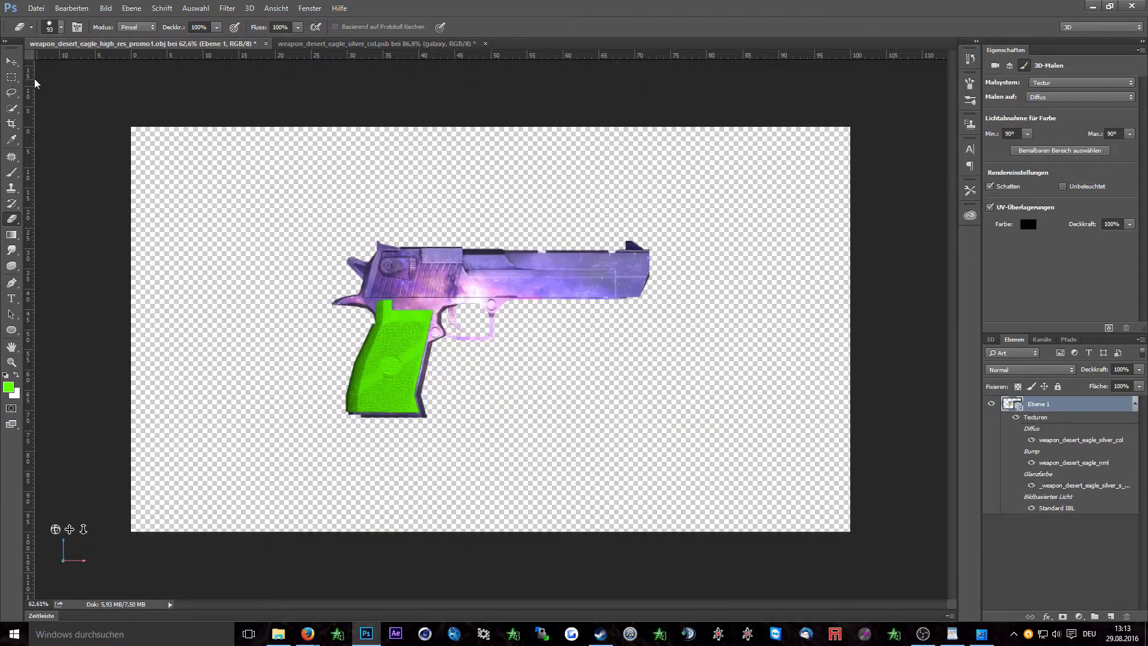
pyautogui.click(12, 61)
pyautogui.moveTo(54, 90); pyautogui.dragTo(16, 352)
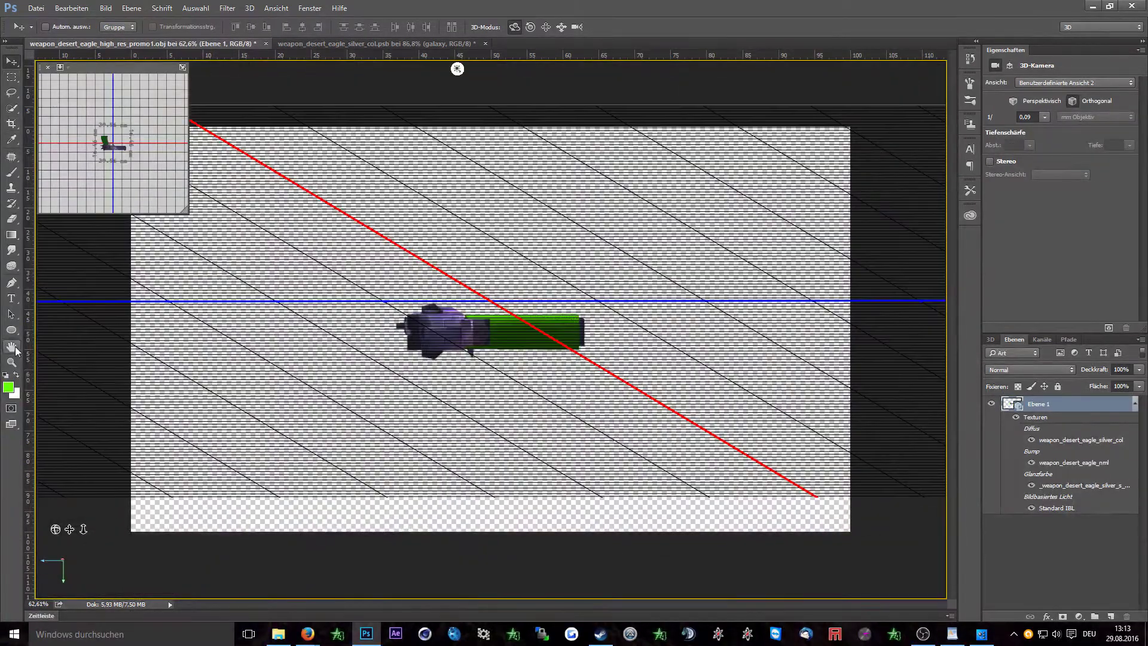
pyautogui.moveTo(83, 529); pyautogui.dragTo(96, 418)
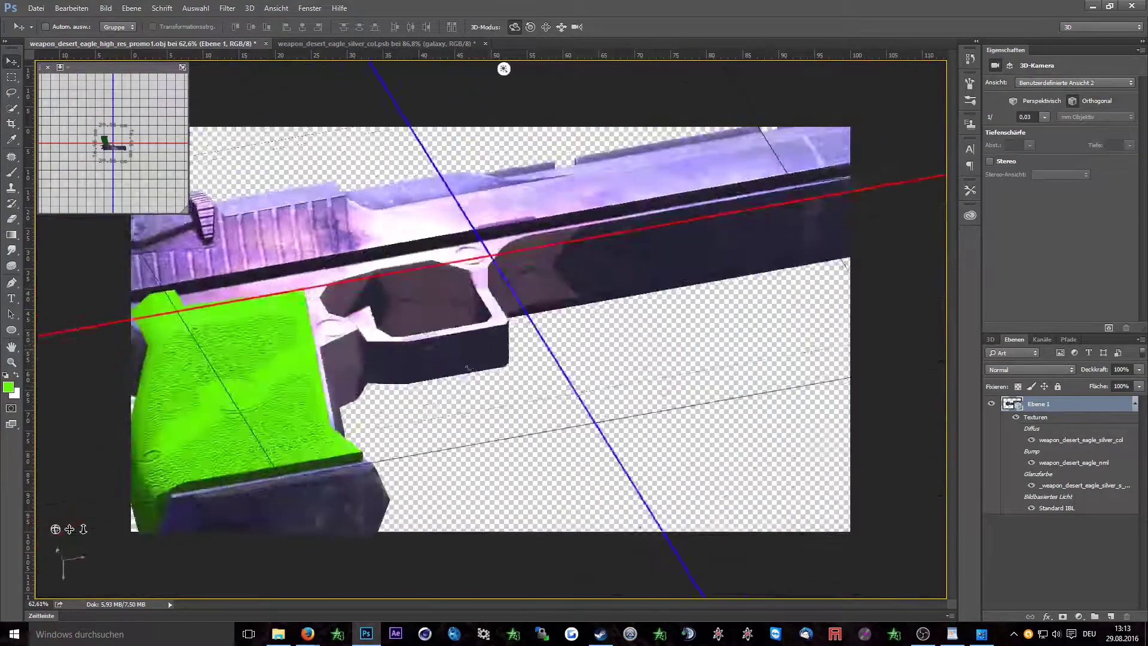
pyautogui.hotkey('ctrl', 'z')
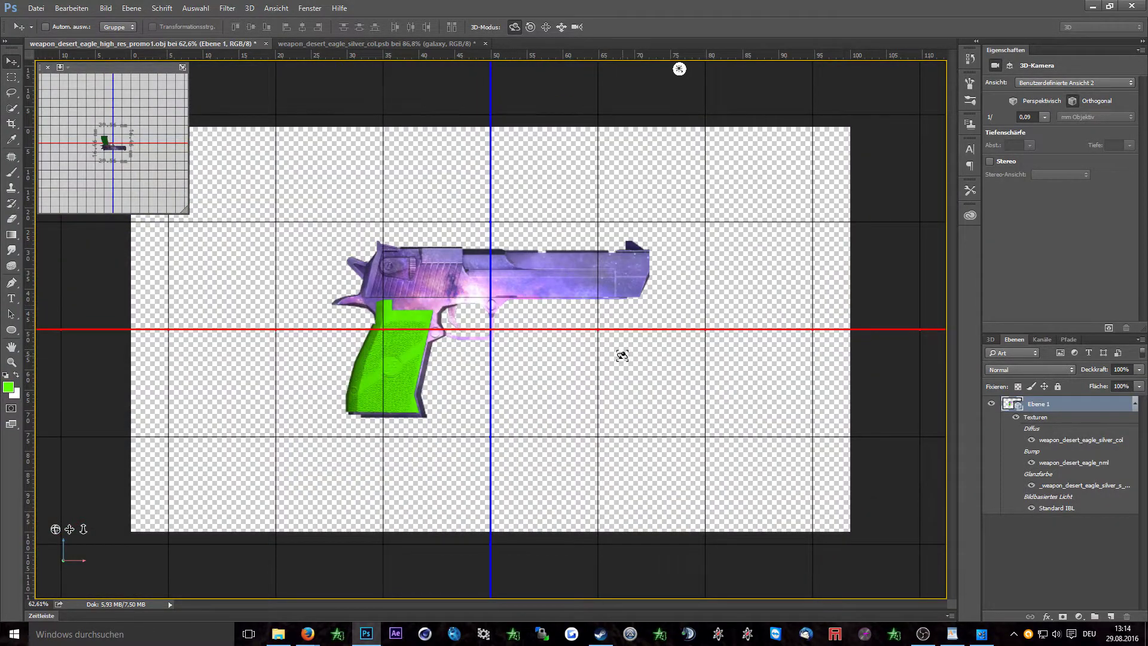
pyautogui.moveTo(1047, 487)
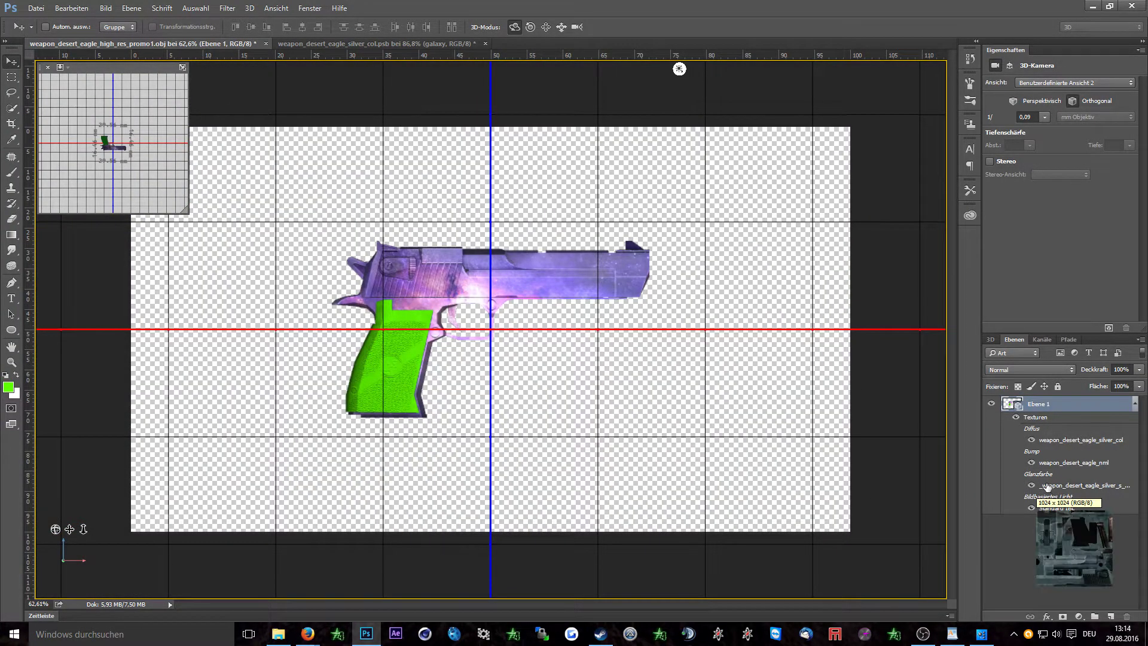
# Step: Open the Glanzfarbe gloss texture, then duplicate silver_col's four layers and merge them into Ebene 2 Kopie
pyautogui.doubleClick(1061, 486)
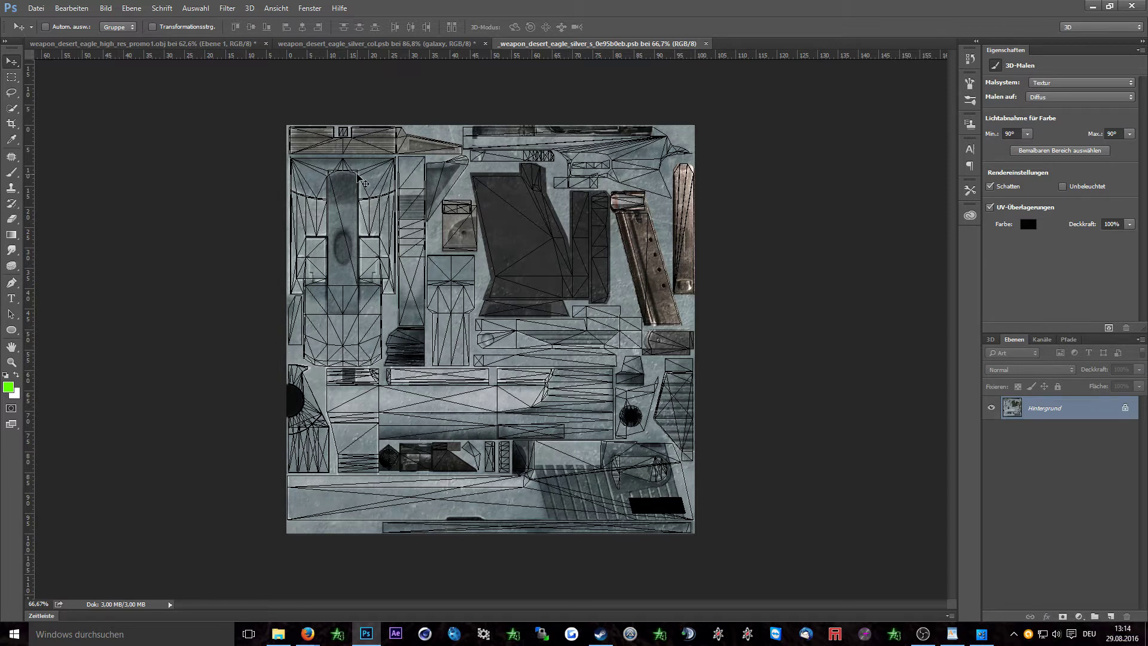
pyautogui.click(358, 46)
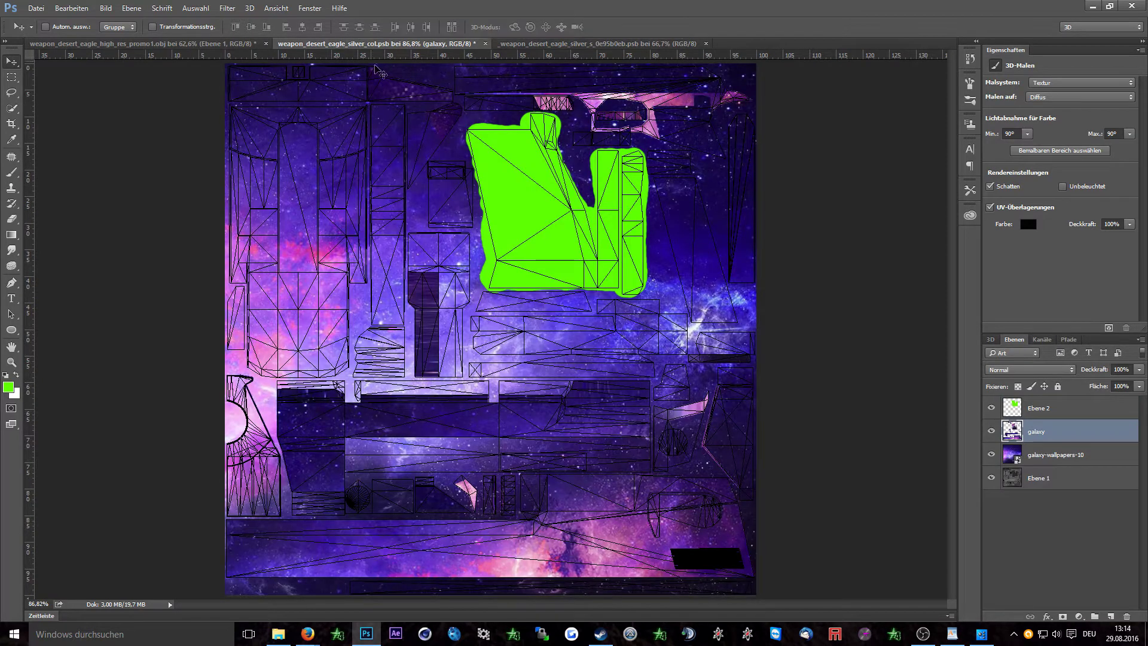
pyautogui.click(1062, 411)
pyautogui.keyDown('shift'); pyautogui.click(1051, 482); pyautogui.keyUp('shift')
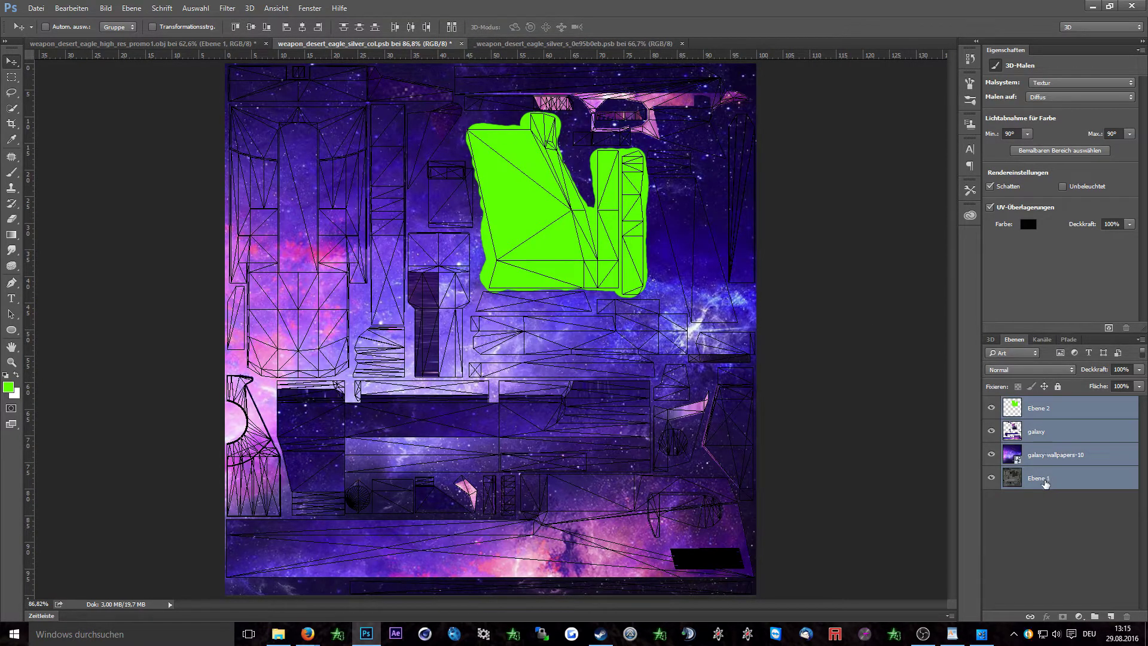
pyautogui.hotkey('ctrl', 'j')
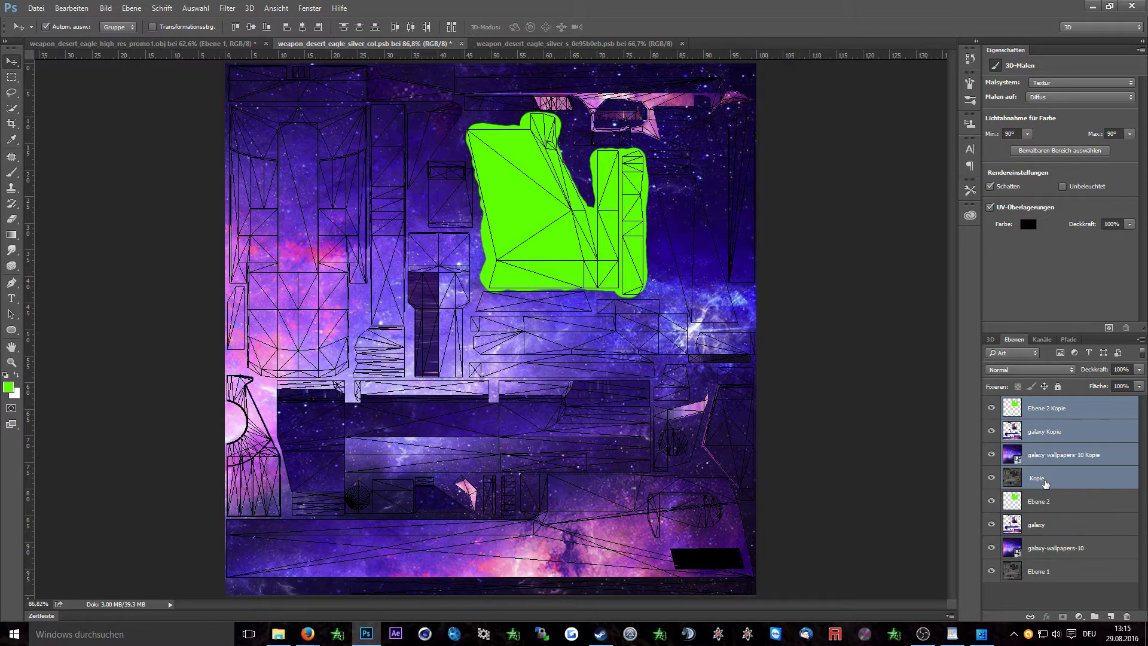
pyautogui.hotkey('ctrl', 'e')
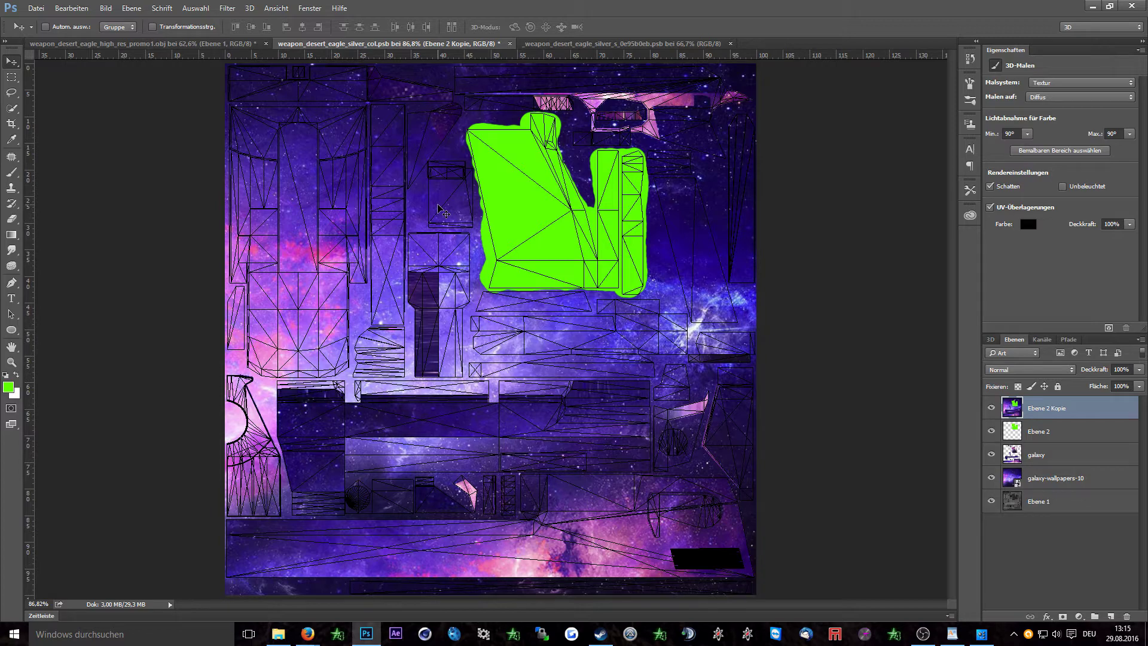
pyautogui.moveTo(442, 209); pyautogui.dragTo(543, 75)
pyautogui.click(549, 44)
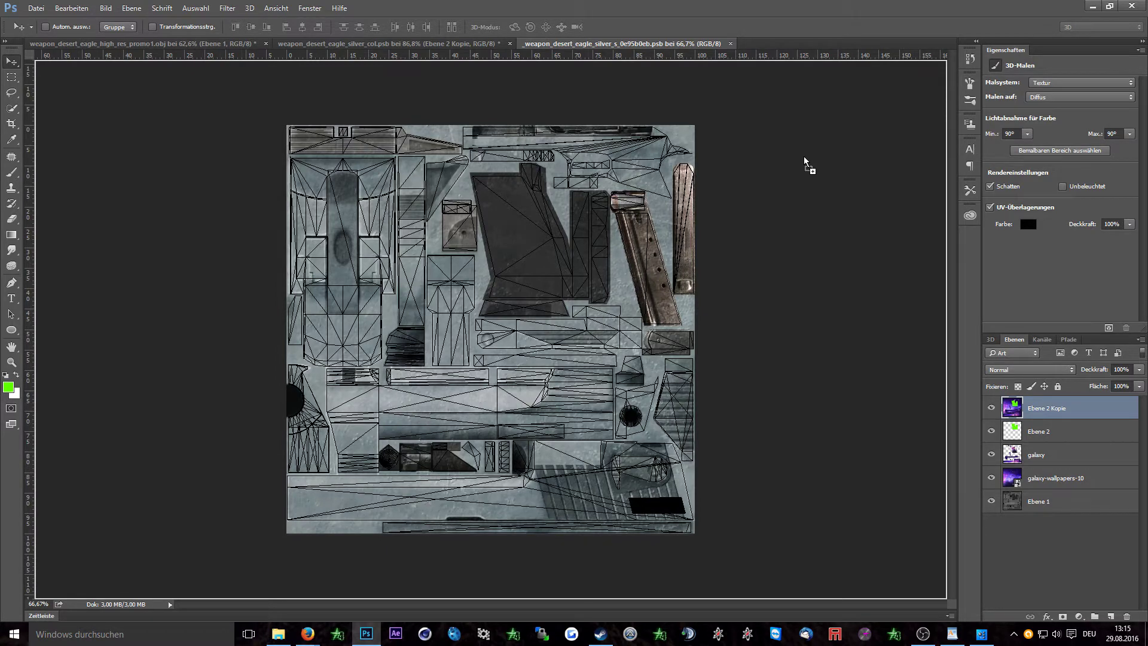
# Step: Drop the merged galaxy layer onto the gloss texture, then move Ebene 0 Kopie on top with Hartes Licht blending
pyautogui.moveTo(804, 156); pyautogui.dragTo(803, 156)
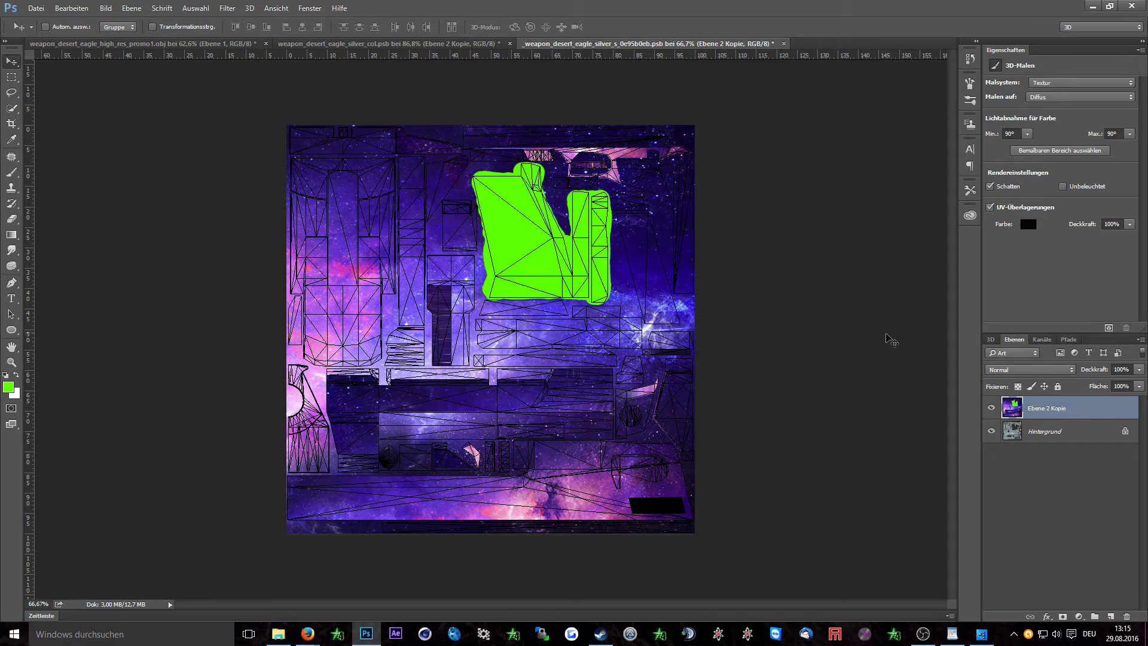
pyautogui.click(1042, 339)
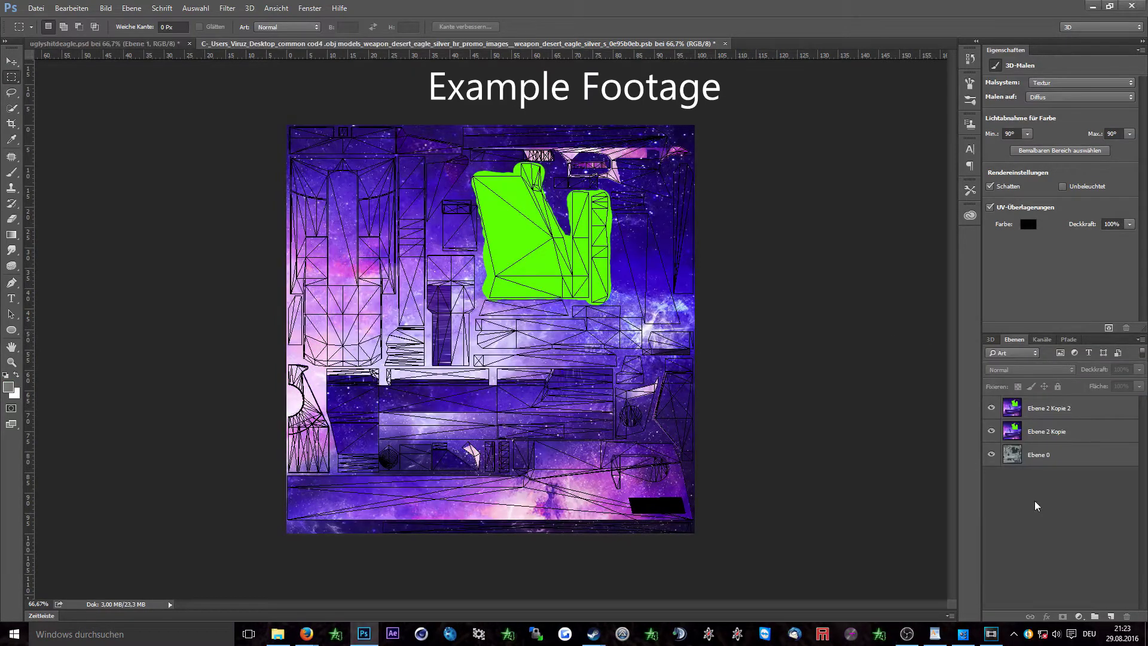
pyautogui.click(1053, 457)
pyautogui.moveTo(1052, 477); pyautogui.dragTo(1050, 400)
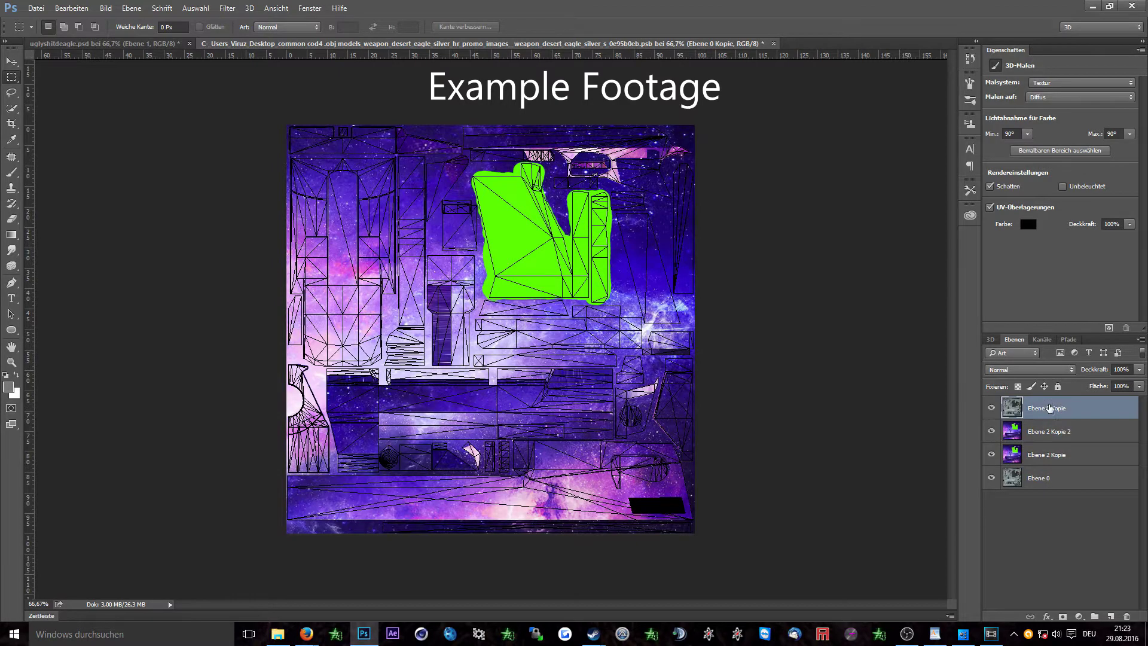
pyautogui.click(1030, 369)
pyautogui.click(1023, 467)
pyautogui.scroll(-4, 1024, 368)
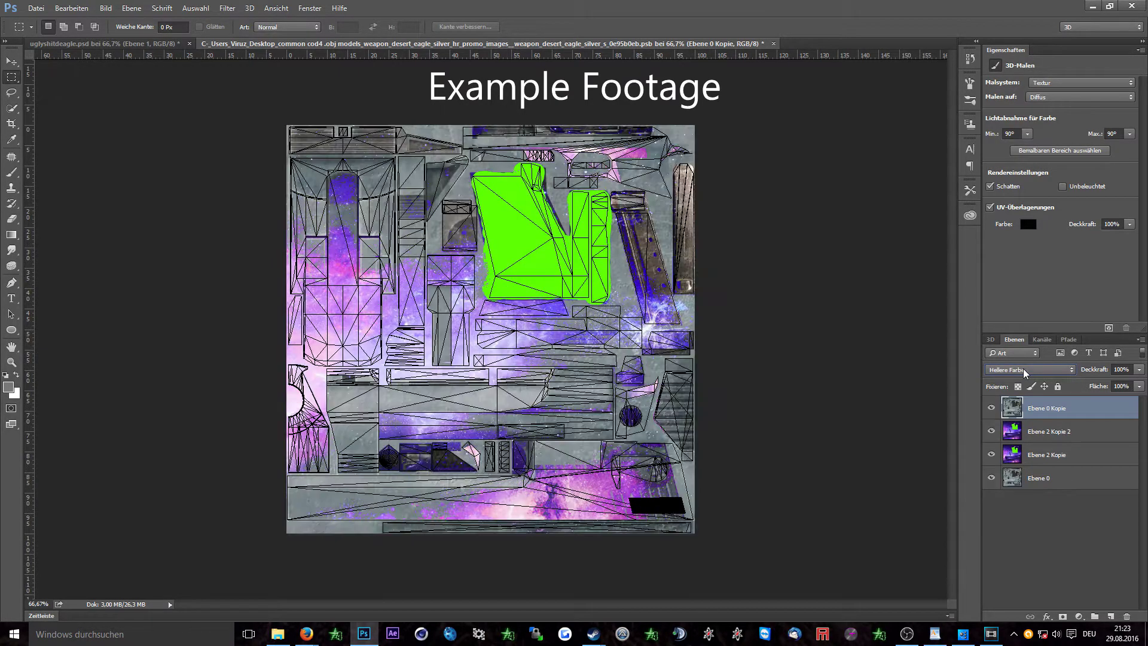
pyautogui.click(1041, 514)
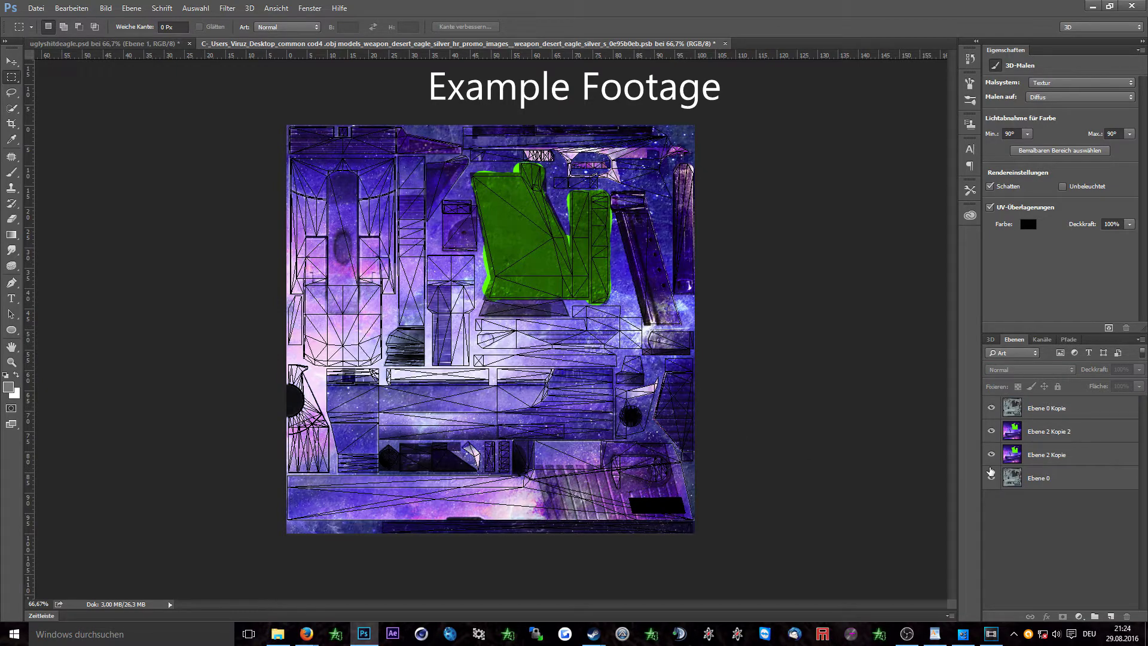
# Step: Place iron_texture637 over the gloss texture at about 345%, blended Linear abw. (Add.) with reduced fill
pyautogui.moveTo(1147, 335); pyautogui.dragTo(492, 330)
pyautogui.moveTo(607, 281); pyautogui.dragTo(856, 160)
pyautogui.press('Return')
pyautogui.click(1029, 369)
pyautogui.click(1029, 446)
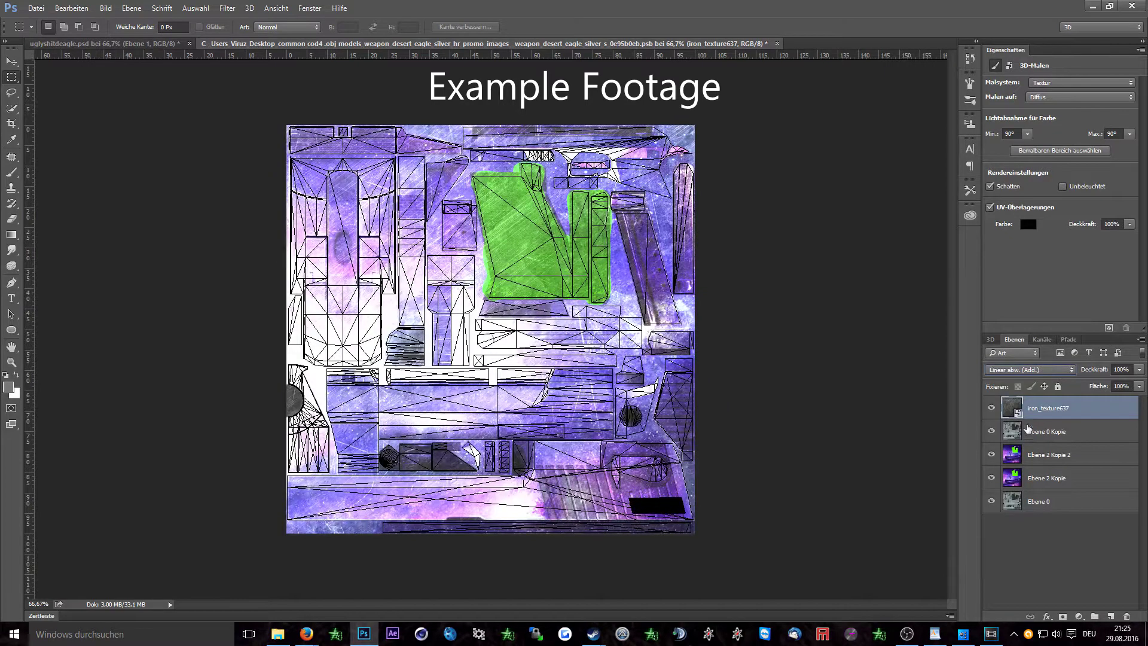
pyautogui.click(1139, 386)
pyautogui.moveTo(1131, 386); pyautogui.dragTo(1104, 384)
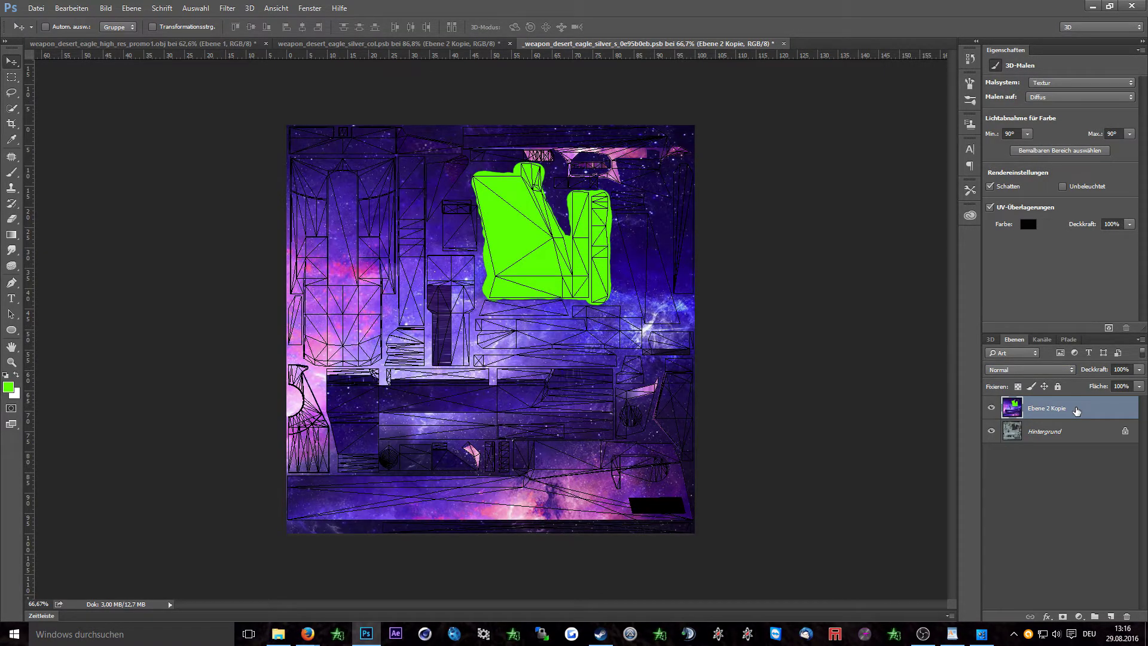
# Step: Duplicate Ebene 2 Kopie, blend the copy Linear abw. (Add.) at 32% opacity, then deselect it
pyautogui.hotkey('ctrl', 'j')
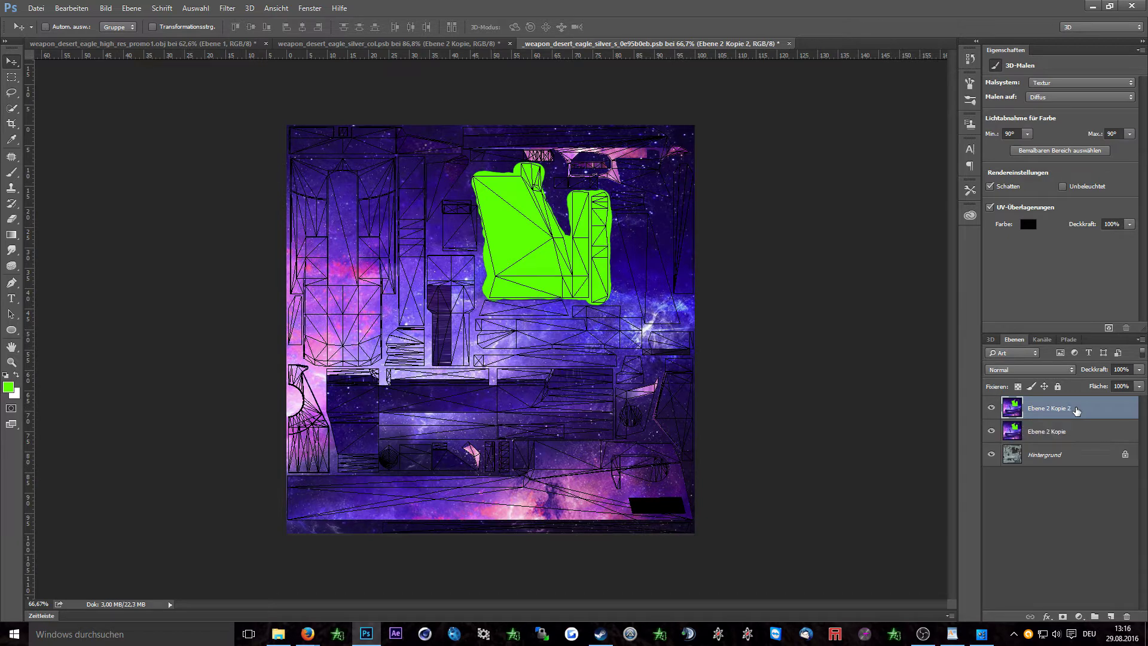
pyautogui.click(1065, 370)
pyautogui.click(1016, 444)
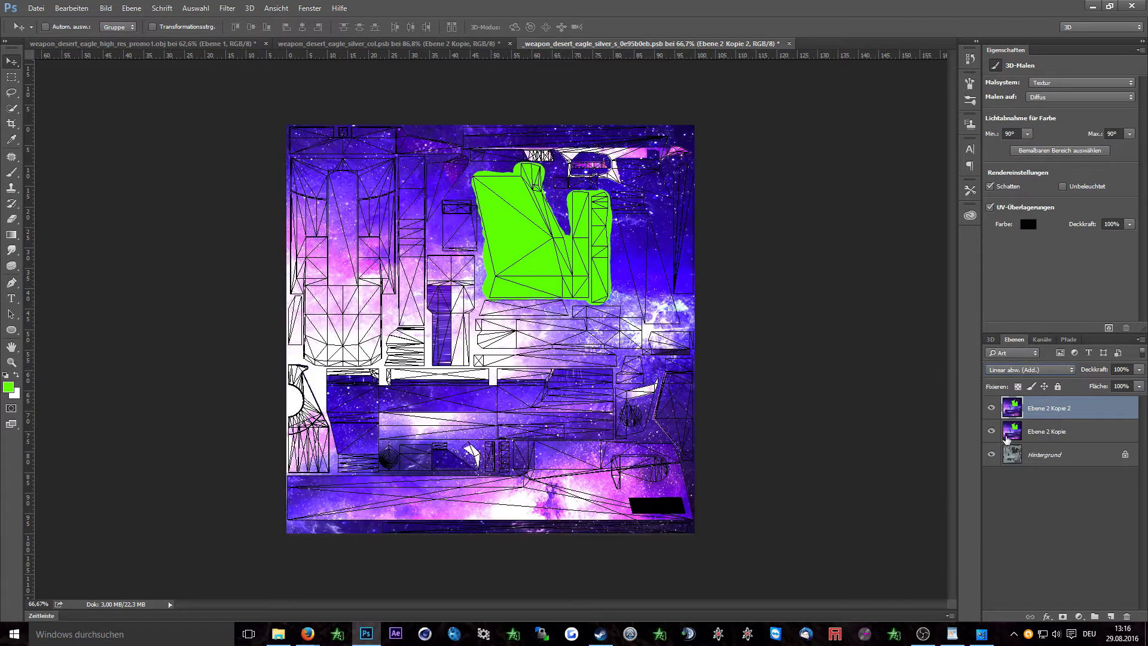
pyautogui.click(1139, 369)
pyautogui.moveTo(1136, 388); pyautogui.dragTo(1112, 388)
pyautogui.keyDown('ctrl'); pyautogui.click(1098, 410); pyautogui.keyUp('ctrl')
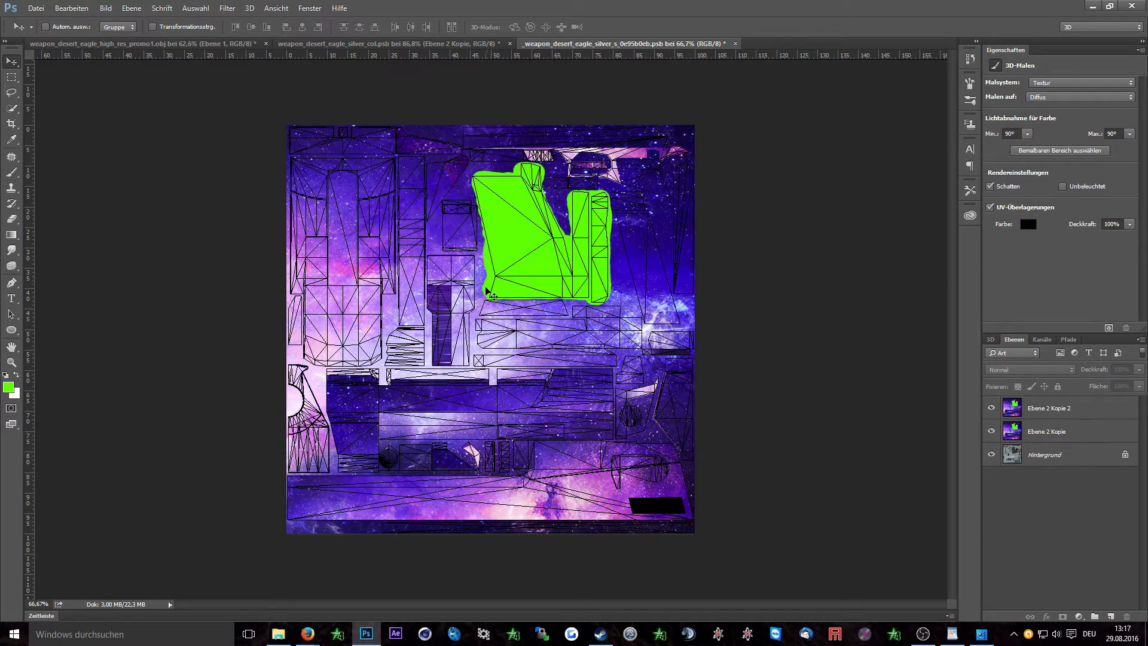
# Step: Load the RGB channel as a selection, save it as a channel named alpha, then deselect
pyautogui.click(1047, 340)
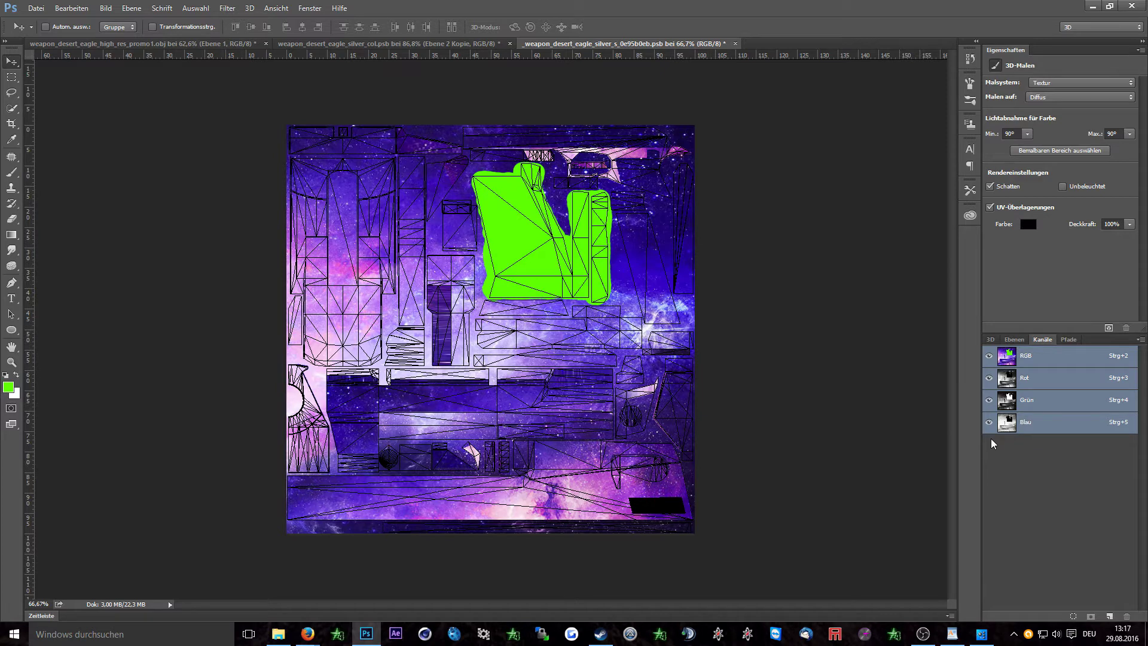
pyautogui.press('ctrl')
pyautogui.keyDown('ctrl'); pyautogui.click(1009, 358); pyautogui.keyUp('ctrl')
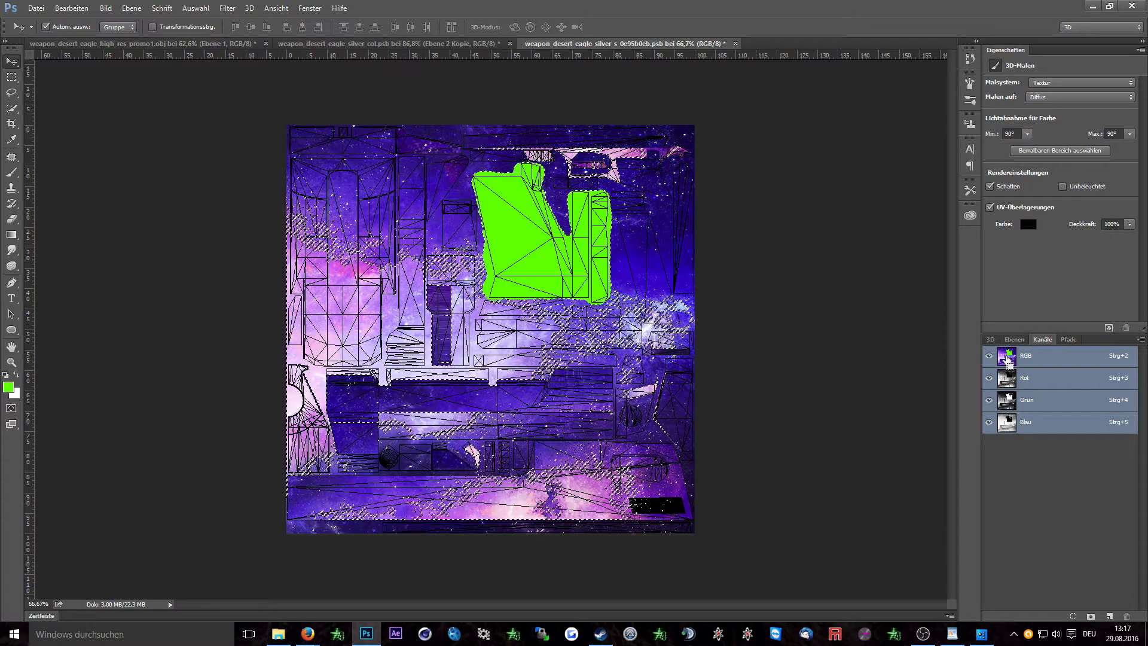
pyautogui.click(195, 8)
pyautogui.click(245, 255)
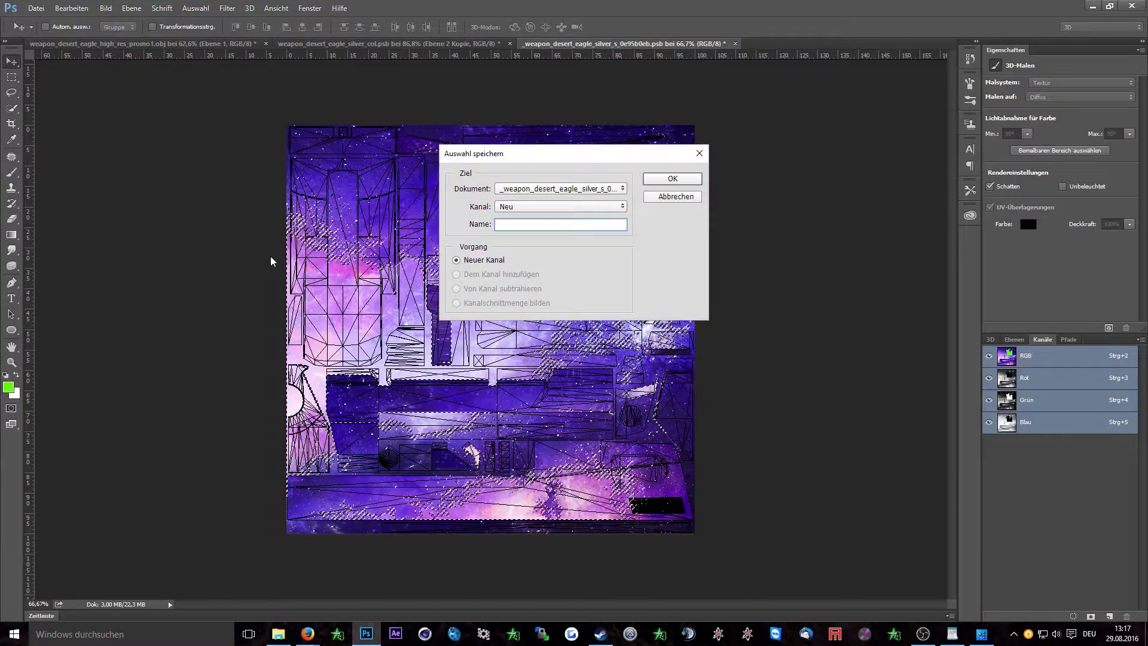
pyautogui.write('alpha')
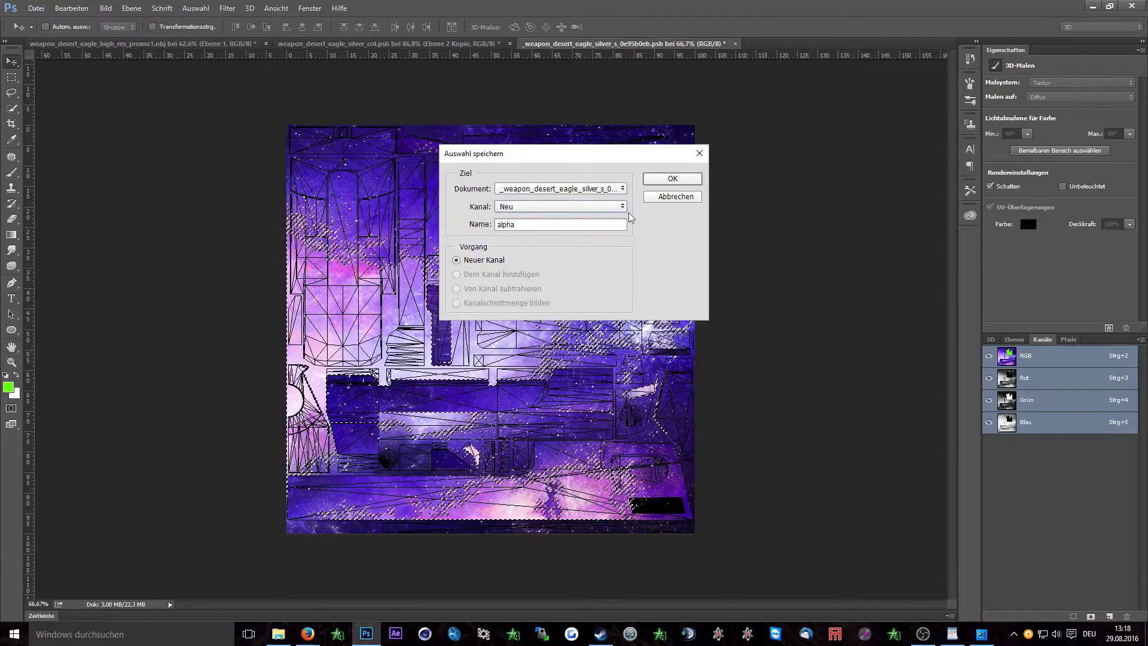
pyautogui.click(672, 178)
pyautogui.hotkey('ctrl', 'd')
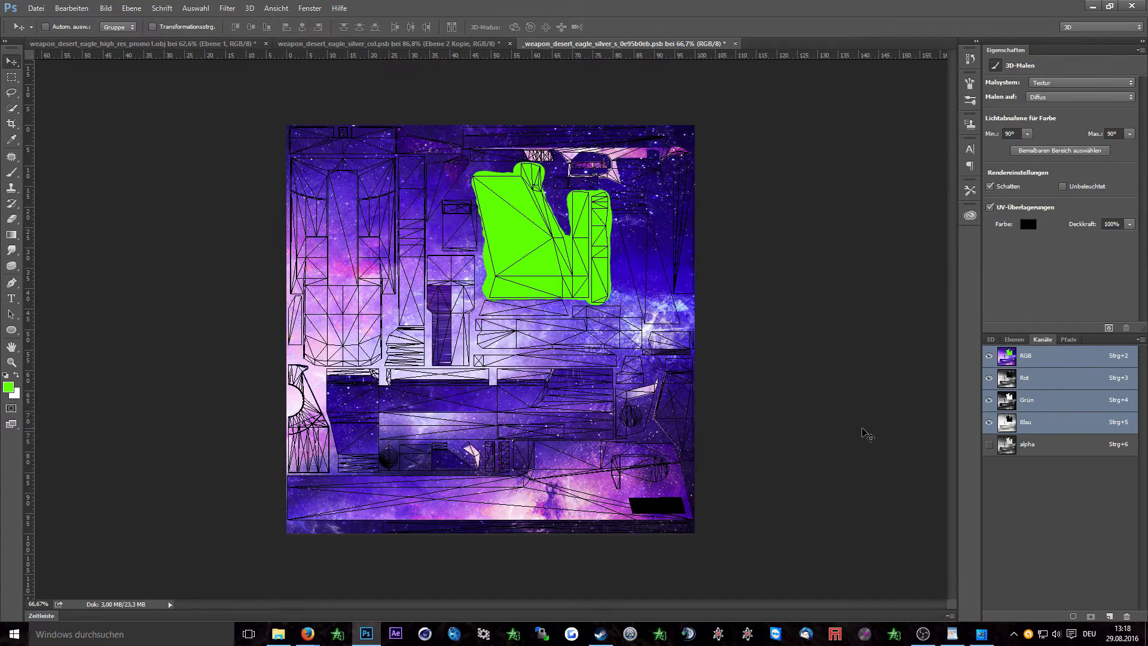
# Step: View the alpha channel alone and try painting it with a 655 brush, dismissing the error
pyautogui.click(1042, 450)
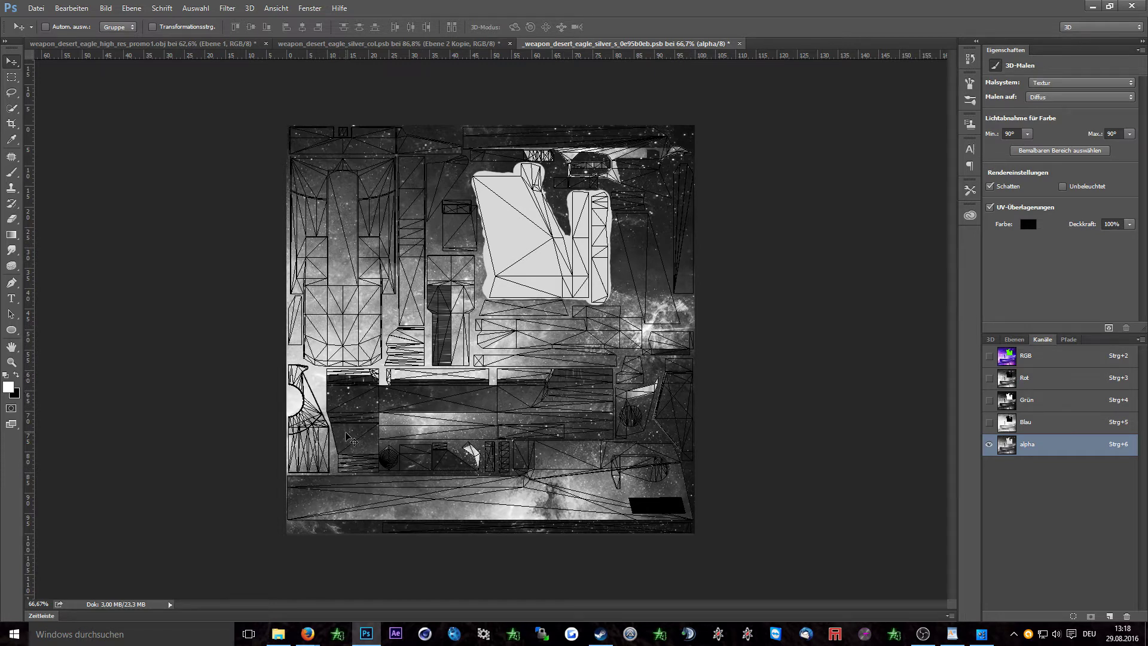
pyautogui.click(10, 174)
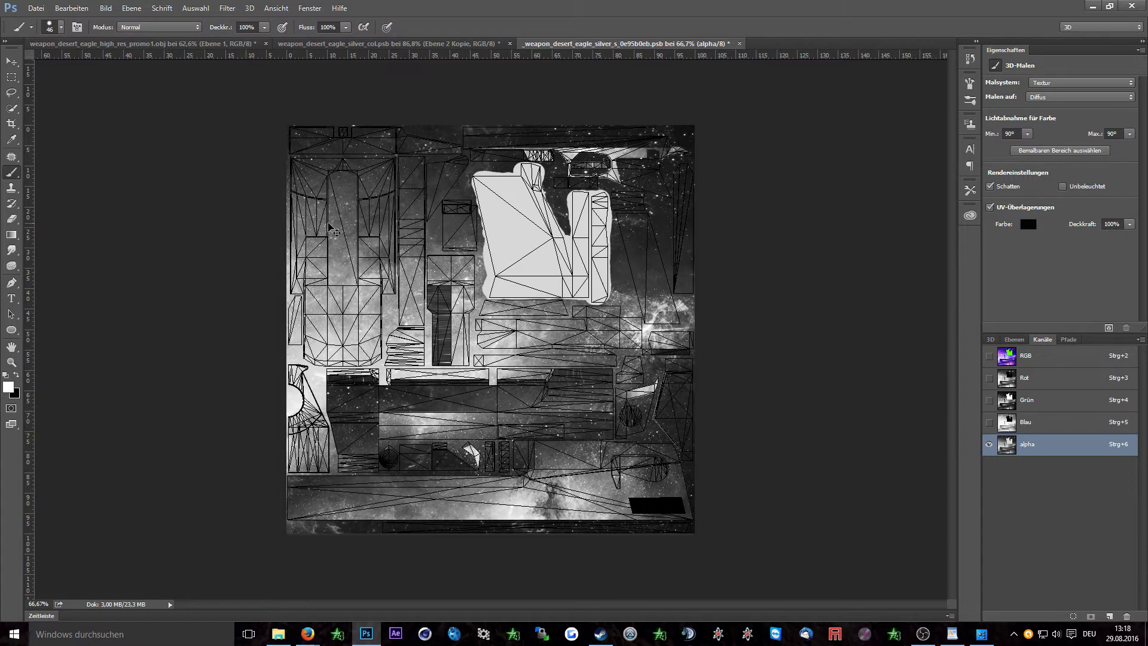
pyautogui.moveTo(328, 229); pyautogui.dragTo(443, 228)
pyautogui.click(443, 228)
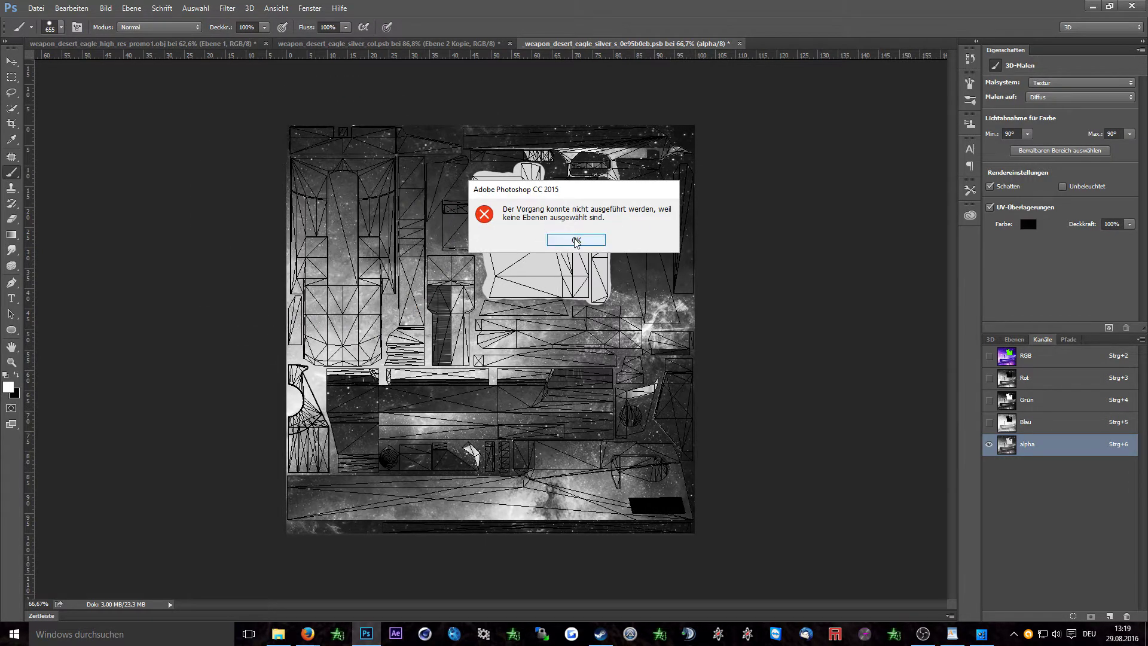
pyautogui.click(575, 240)
# Step: Reselect Ebene 2 Kopie 2, return to the alpha channel, and paint then undo white strokes
pyautogui.click(1016, 340)
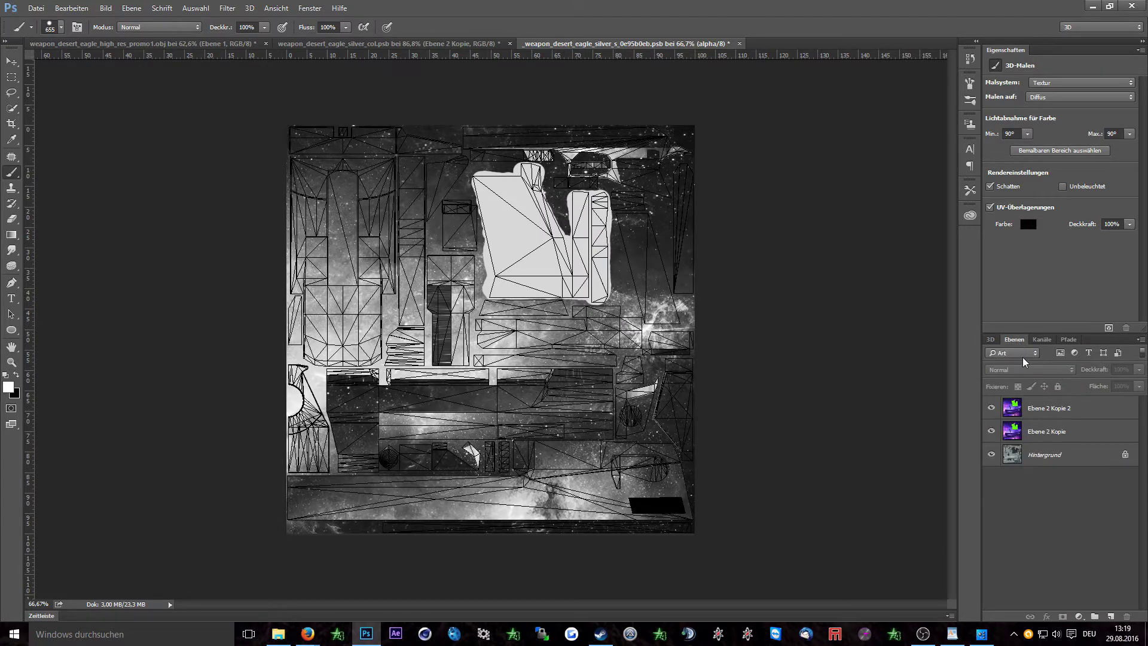
pyautogui.click(1054, 409)
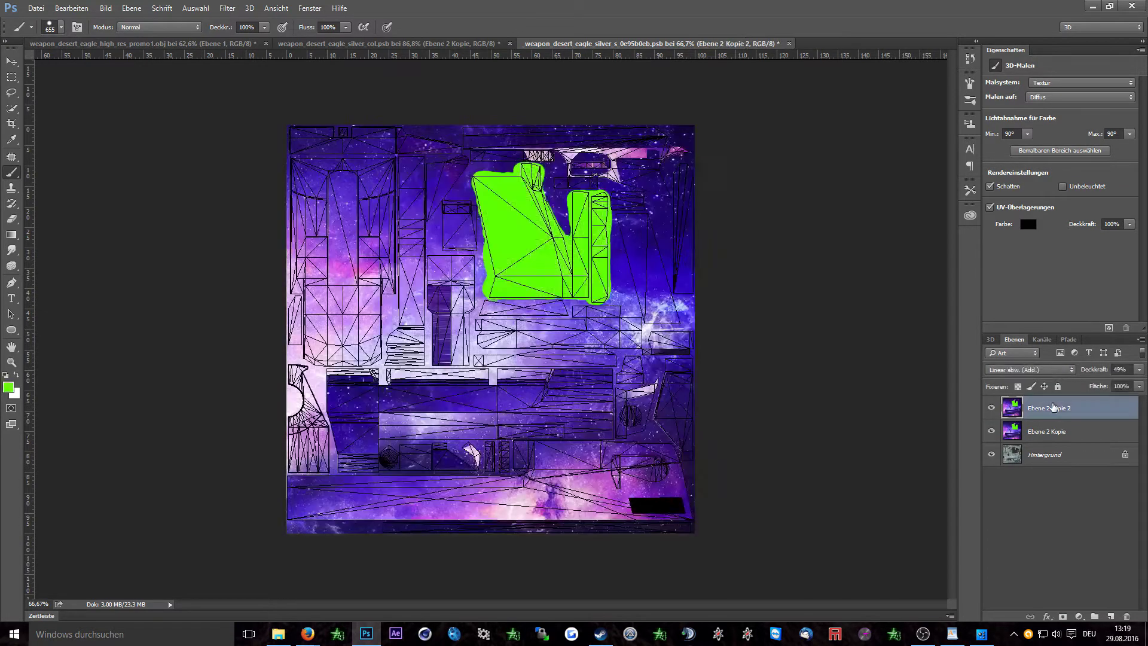
pyautogui.click(1044, 339)
pyautogui.click(1037, 446)
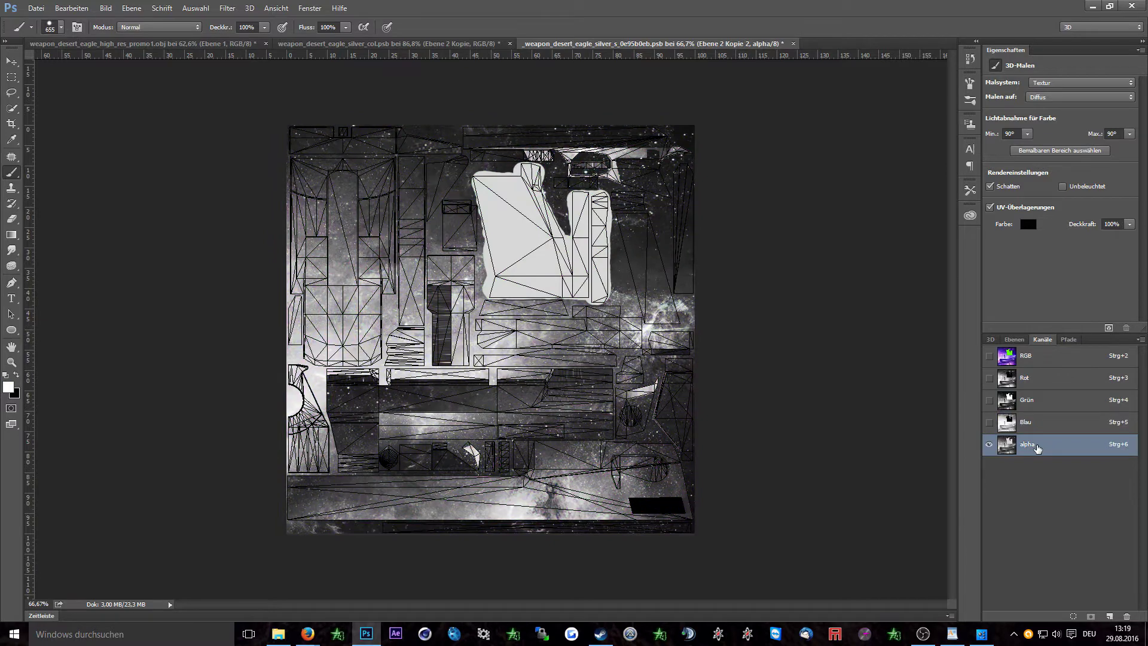
pyautogui.moveTo(667, 196)
pyautogui.mouseDown()
pyautogui.moveTo(374, 192)
pyautogui.moveTo(744, 374)
pyautogui.mouseUp()
pyautogui.press('x')
pyautogui.hotkey('ctrl', 'z')
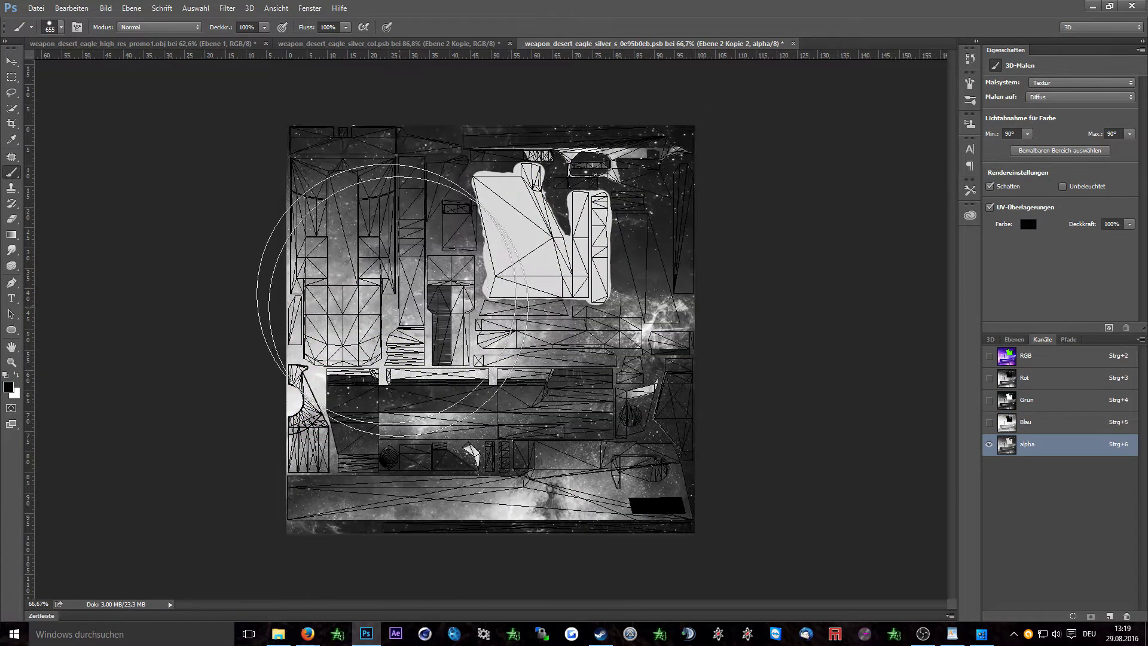
# Step: Raise the alpha channel's contrast to 100 with Brightness/Contrast
pyautogui.click(106, 8)
pyautogui.moveTo(179, 39)
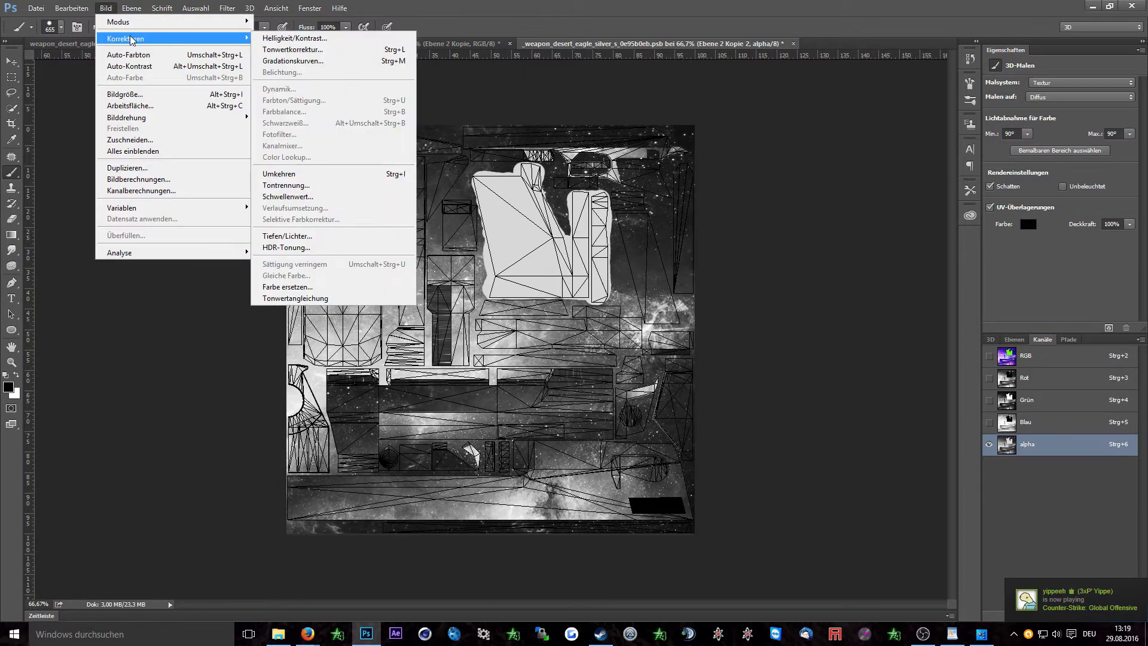
pyautogui.click(305, 39)
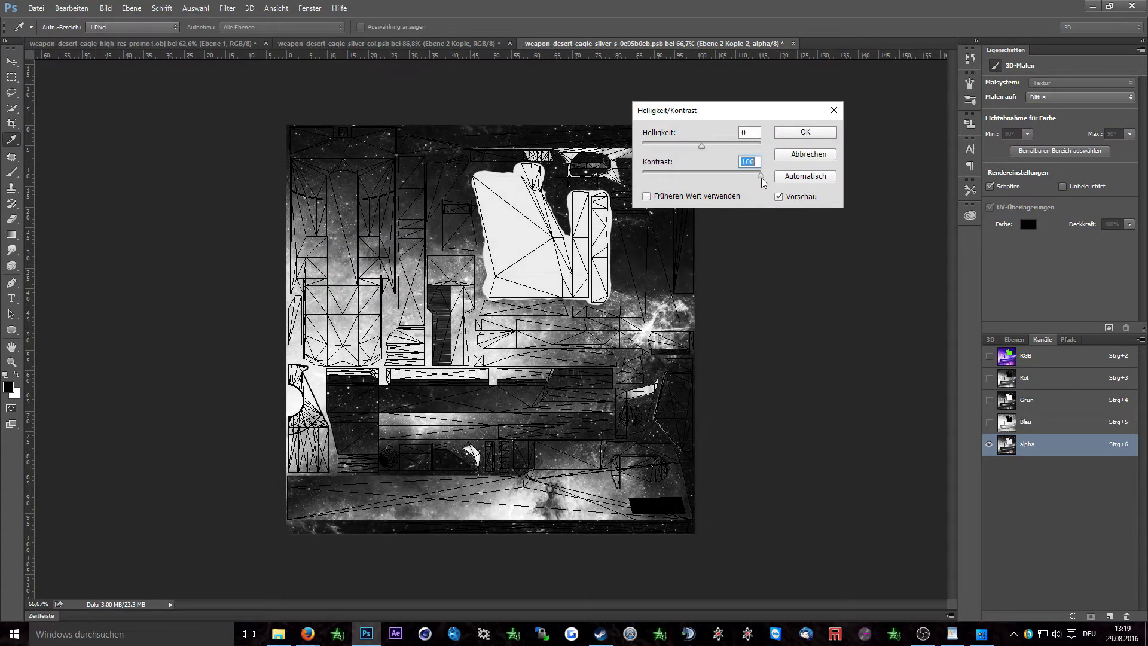
pyautogui.click(805, 132)
pyautogui.press('b')
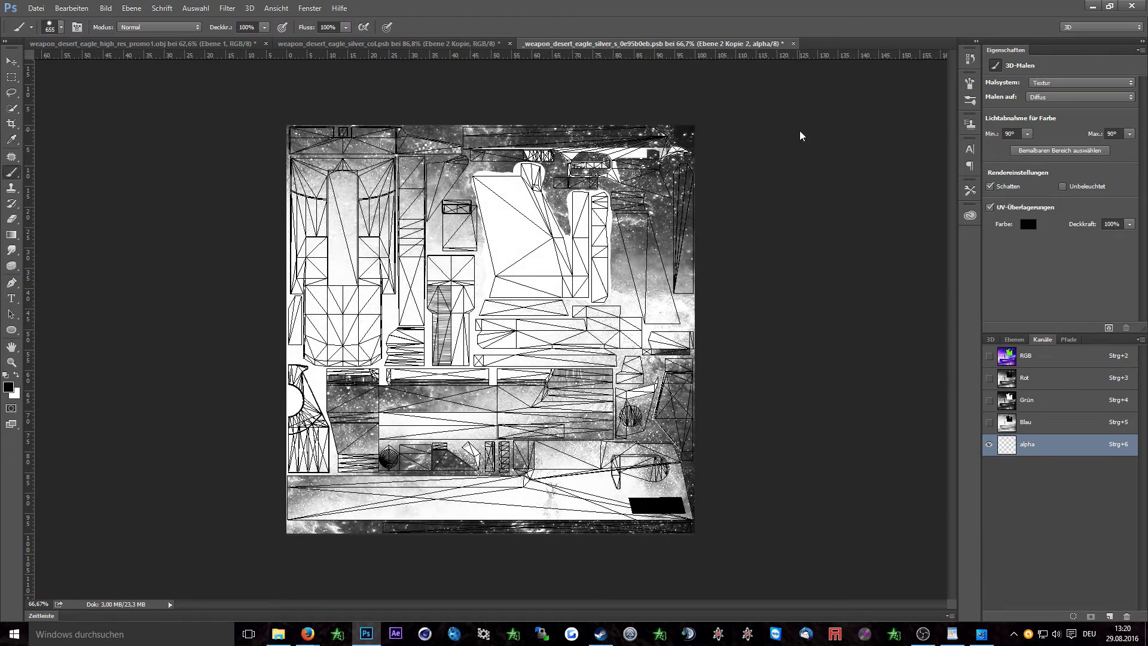
pyautogui.click(12, 61)
# Step: Return to the RGB composite and save the galaxy texture with maximised compatibility
pyautogui.hotkey('ctrl', '2')
pyautogui.hotkey('ctrl', 's')
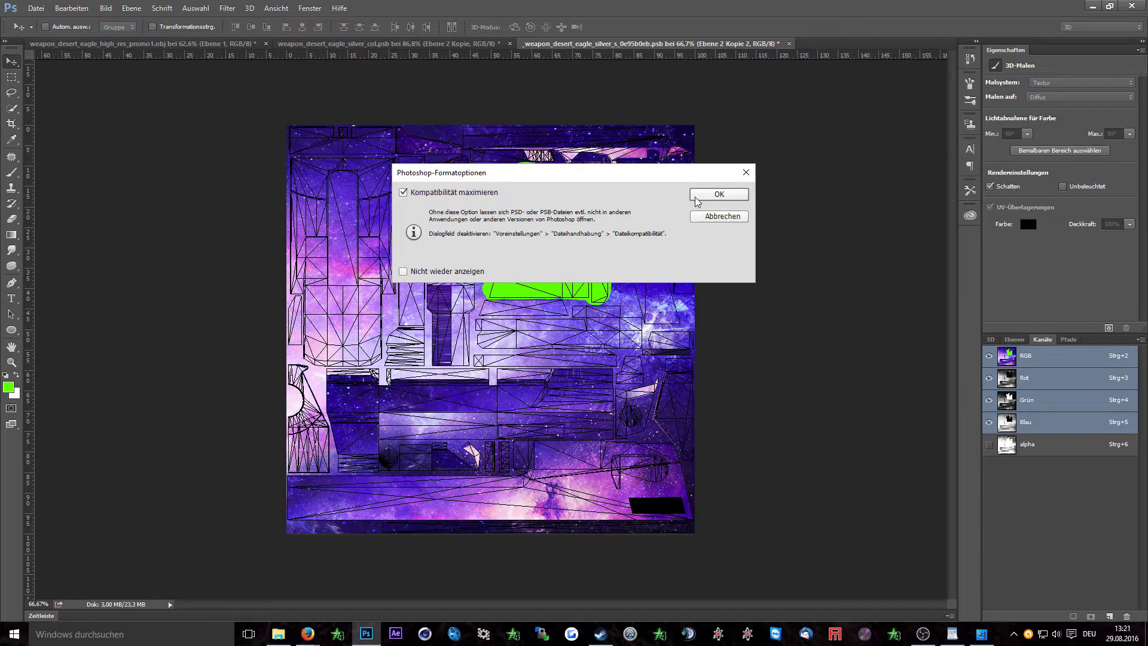
pyautogui.click(703, 195)
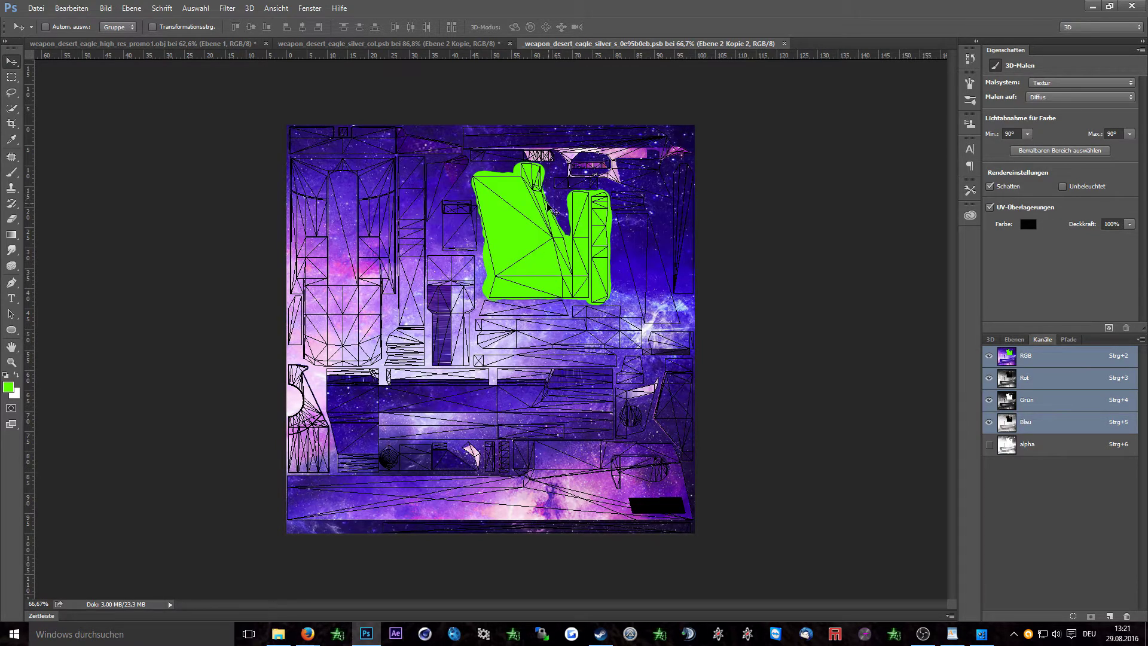
# Step: Open the Desert Eagle model's weapon_desert_eagle_nml bump texture as its own document
pyautogui.hotkey('ctrl', 'Tab')
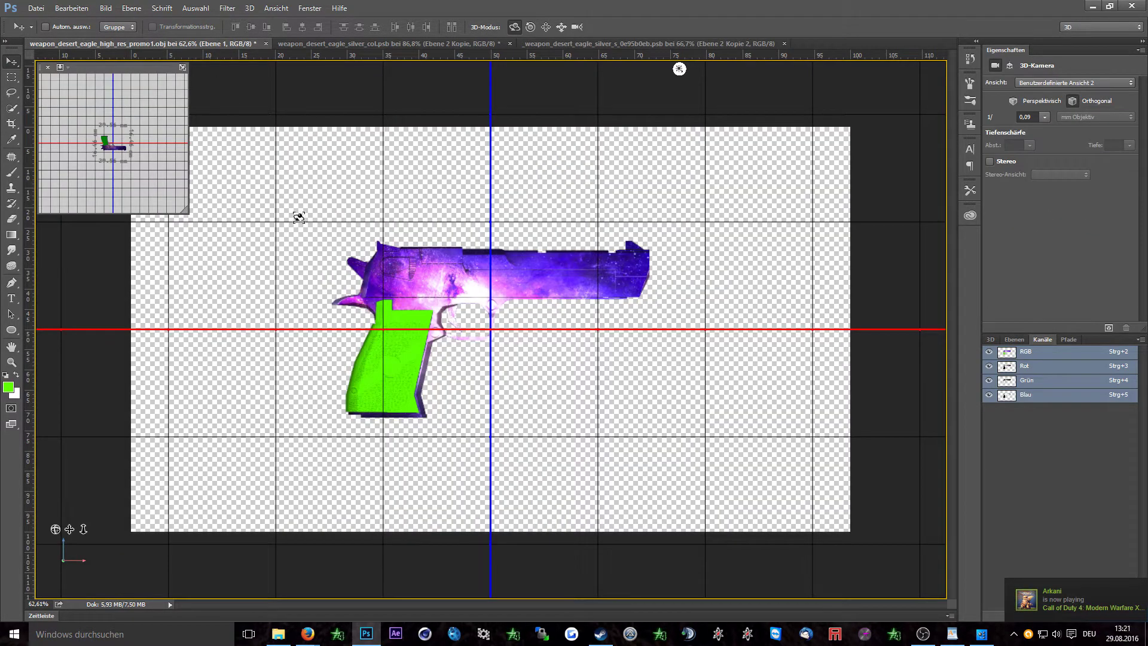
pyautogui.press('F7')
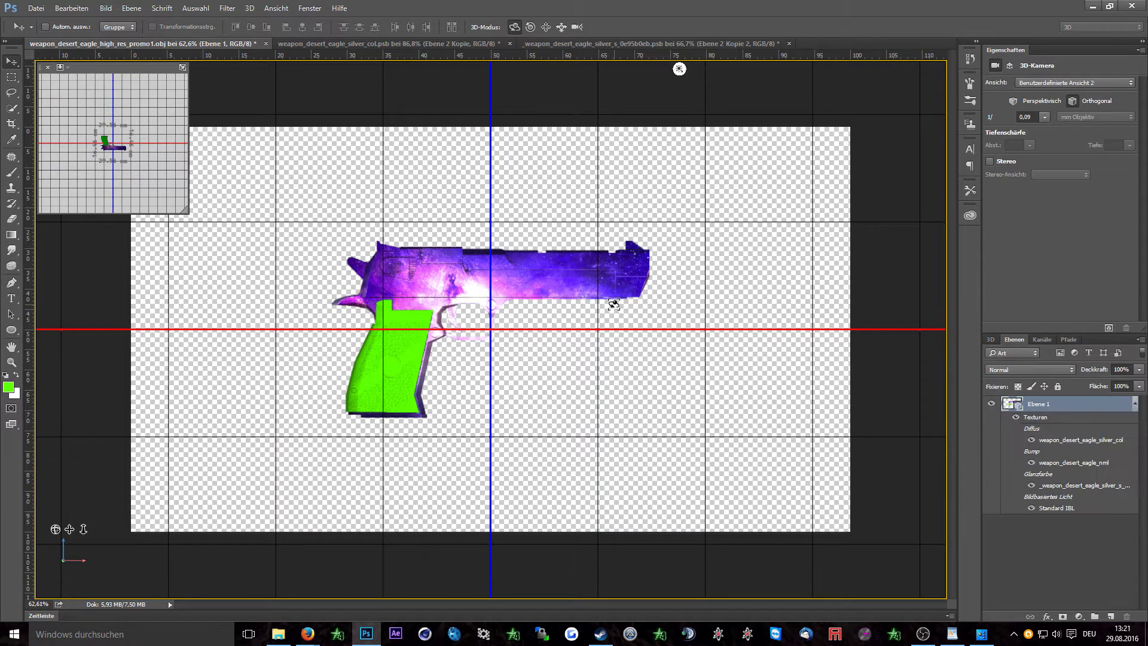
pyautogui.rightClick(1074, 466)
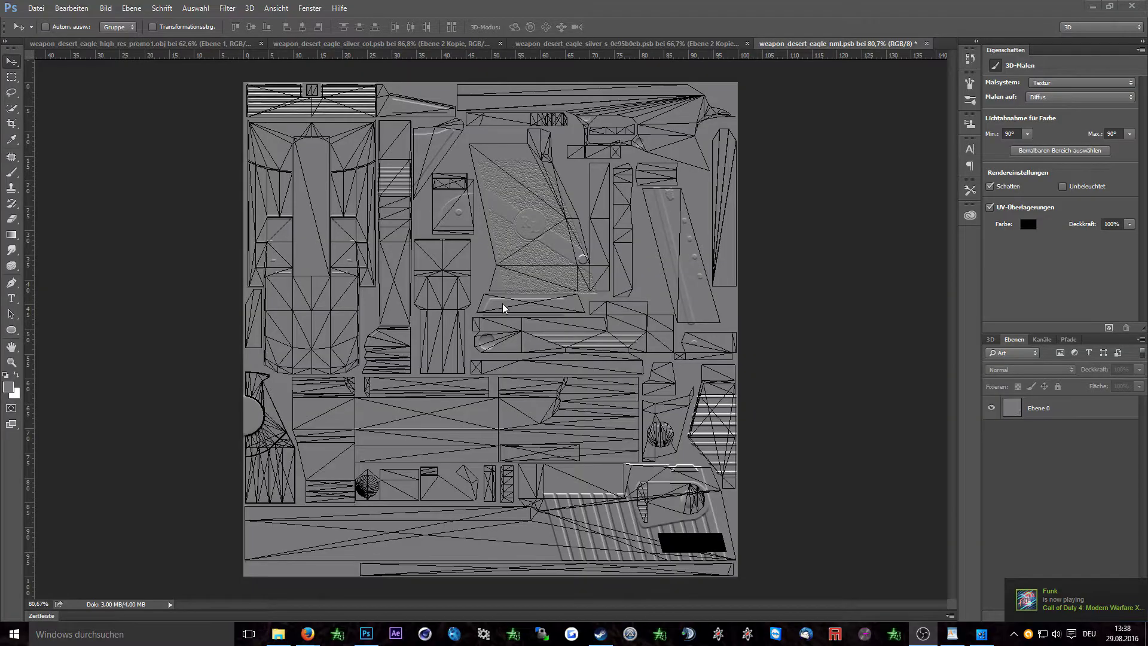
# Step: Load the normal map's Alpha 1 channel as a selection
pyautogui.click(1041, 339)
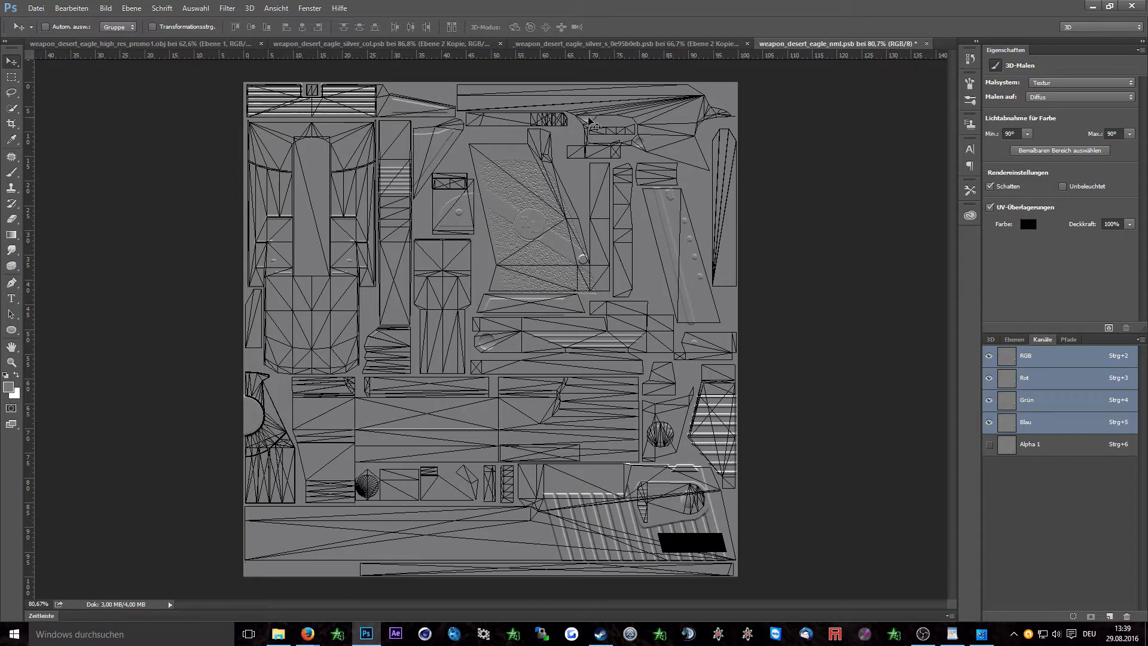
pyautogui.click(1041, 450)
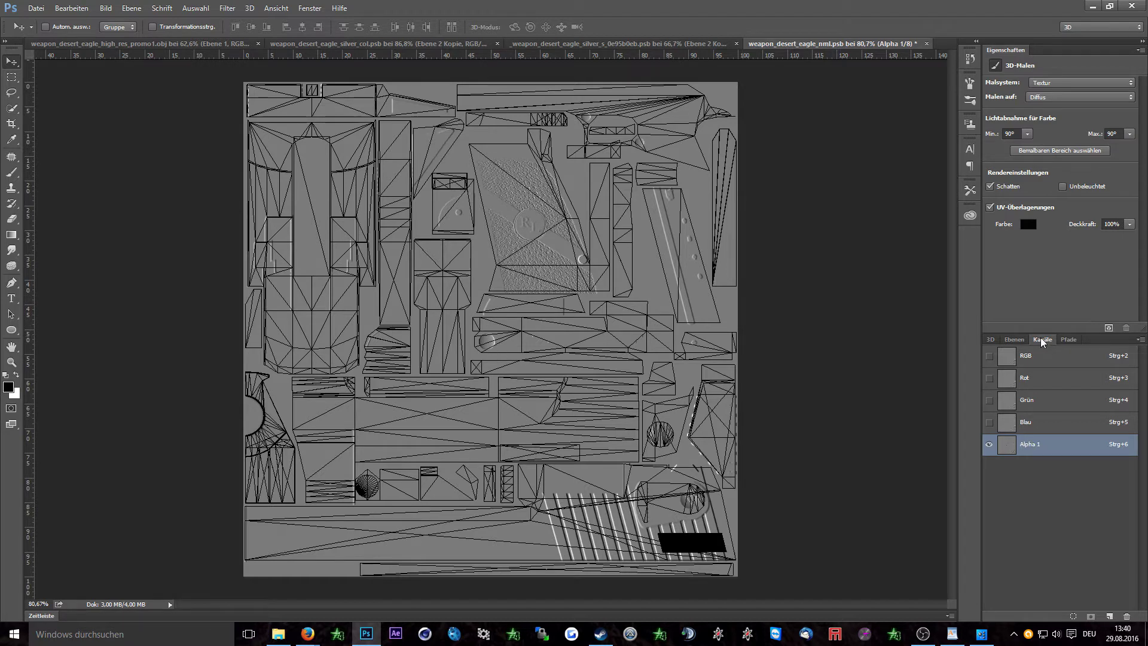
pyautogui.keyDown('ctrl'); pyautogui.click(1038, 448); pyautogui.keyUp('ctrl')
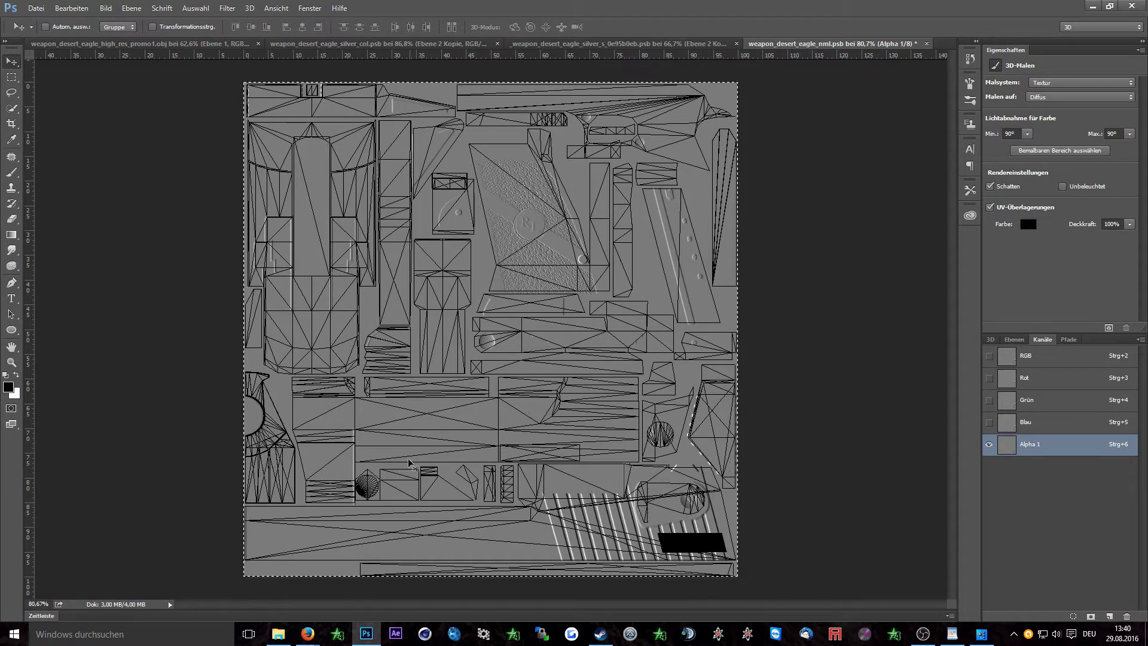
pyautogui.press('ctrl')
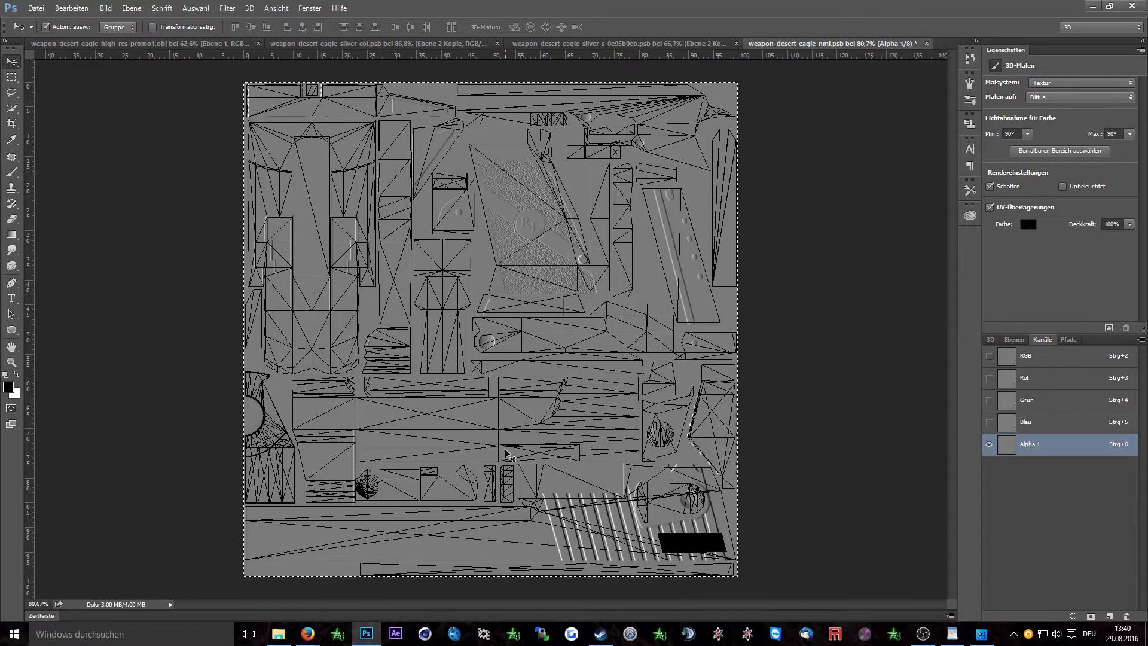
pyautogui.press('F7')
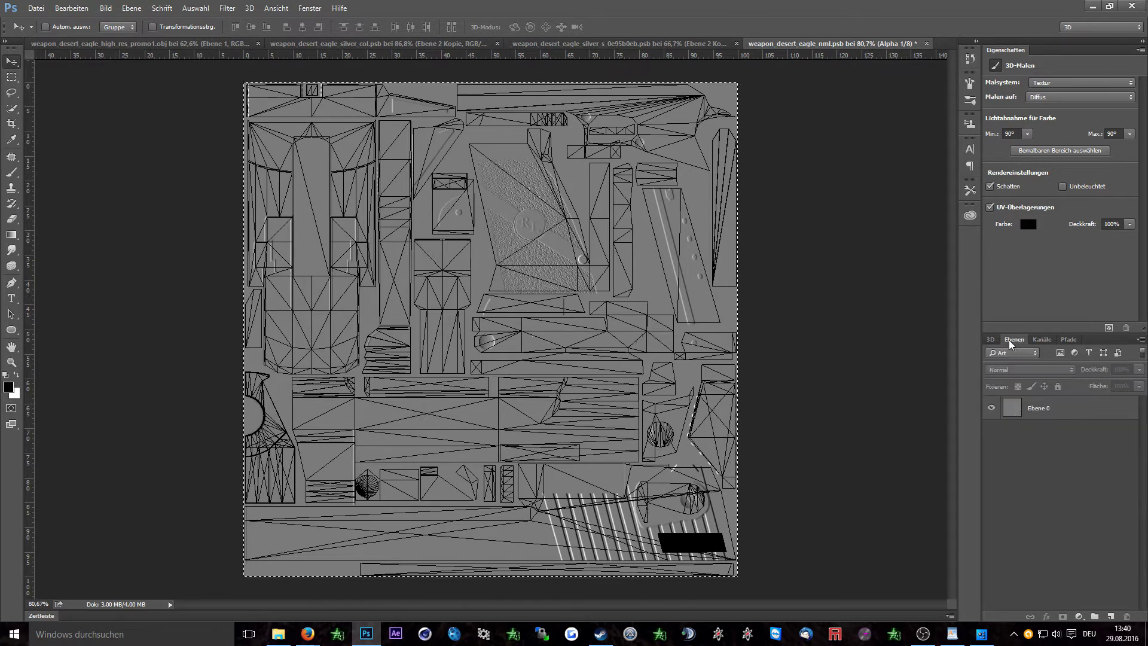
# Step: Create a new layer named alpha above the normal map's base layer
pyautogui.click(132, 8)
pyautogui.moveTo(153, 21)
pyautogui.click(359, 20)
pyautogui.write('alpha')
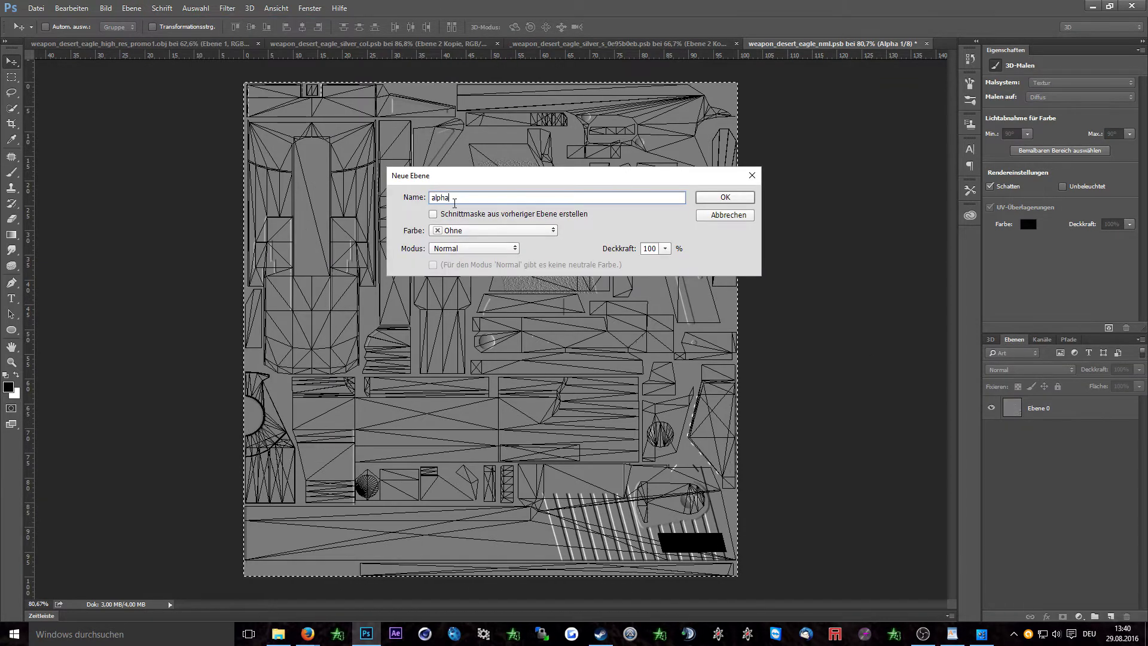
pyautogui.click(724, 198)
pyautogui.press('ctrl')
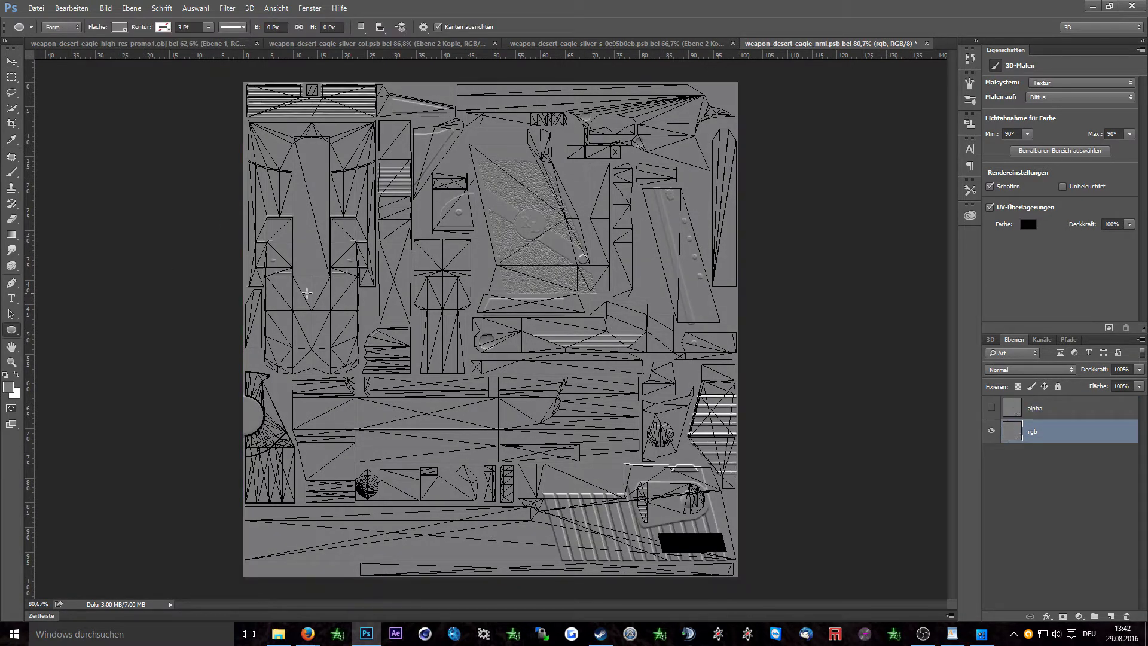
pyautogui.press('i')
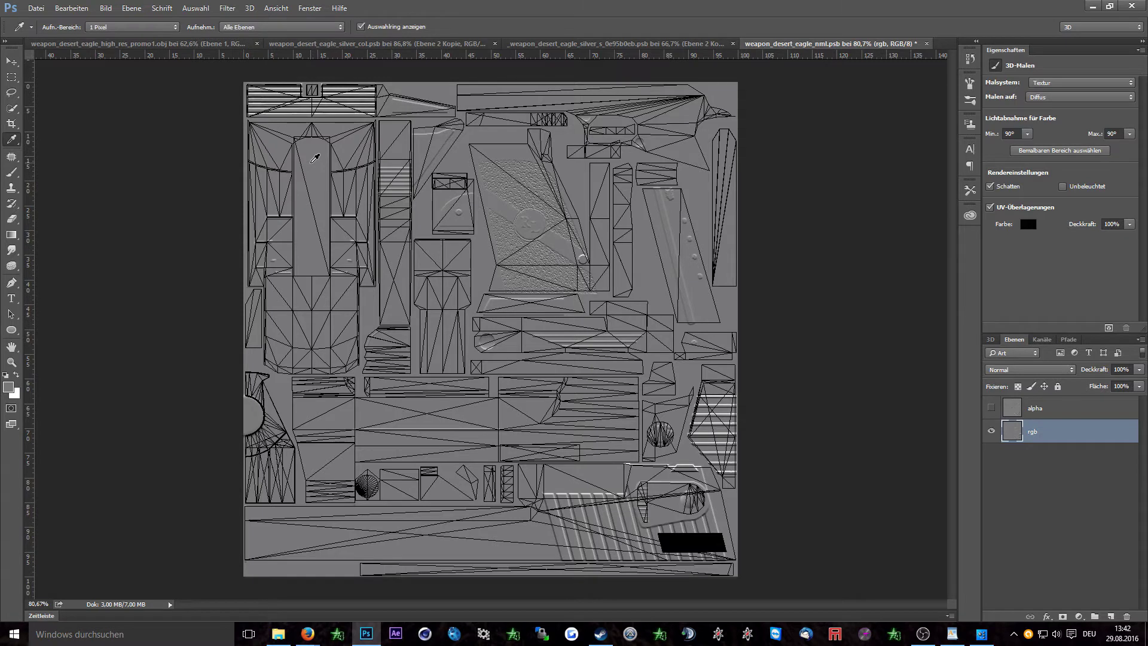
# Step: Draw a small circle near the normal map's top-left and a duplicate moved to its right
pyautogui.click(11, 329)
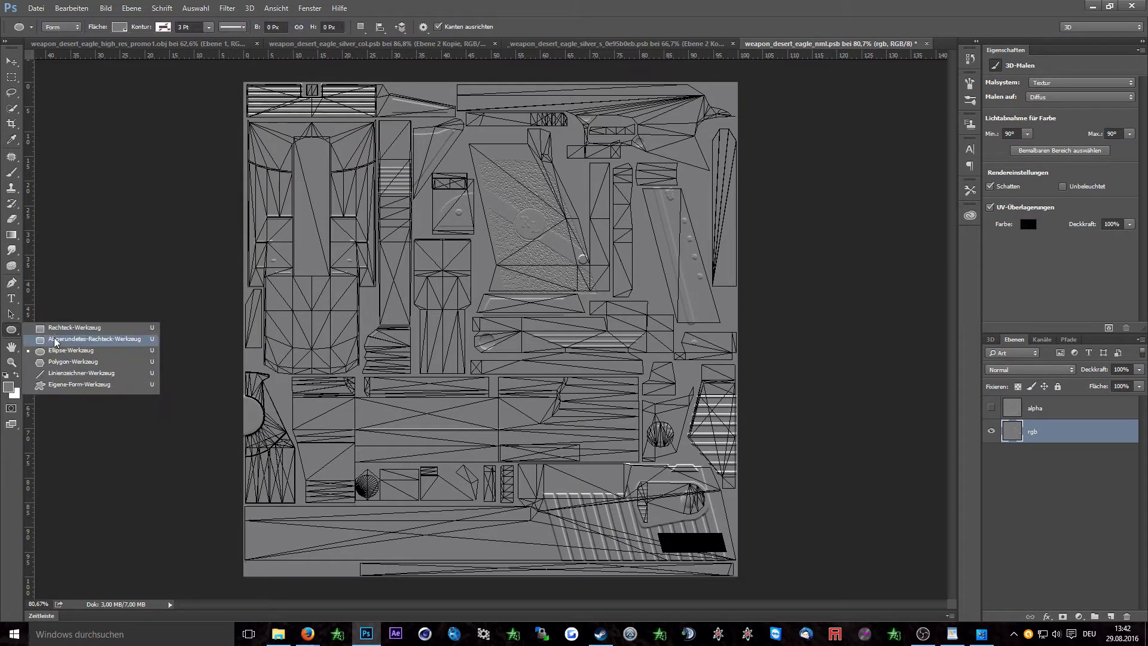
pyautogui.click(61, 350)
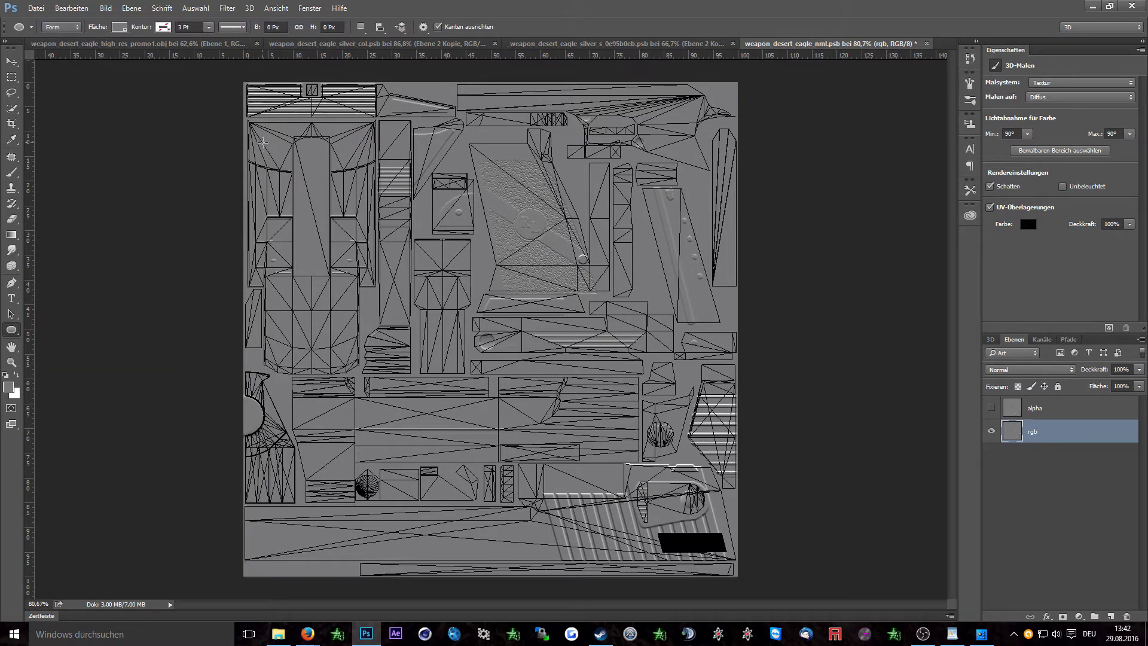
pyautogui.moveTo(262, 140); pyautogui.dragTo(279, 163)
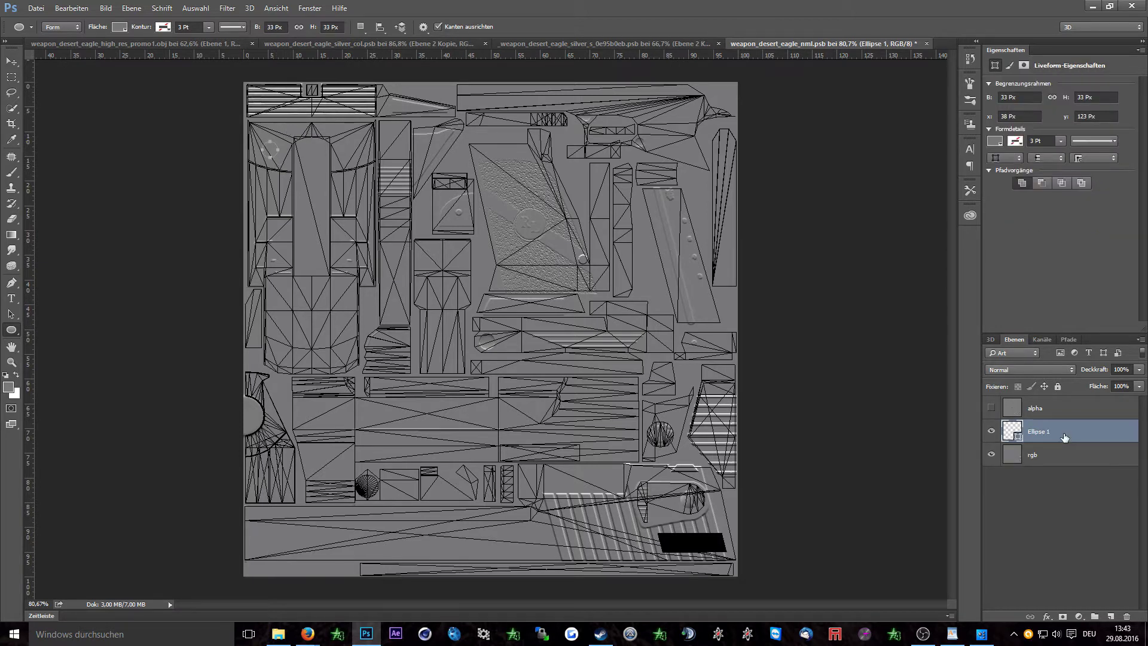
pyautogui.hotkey('ctrl', 'j')
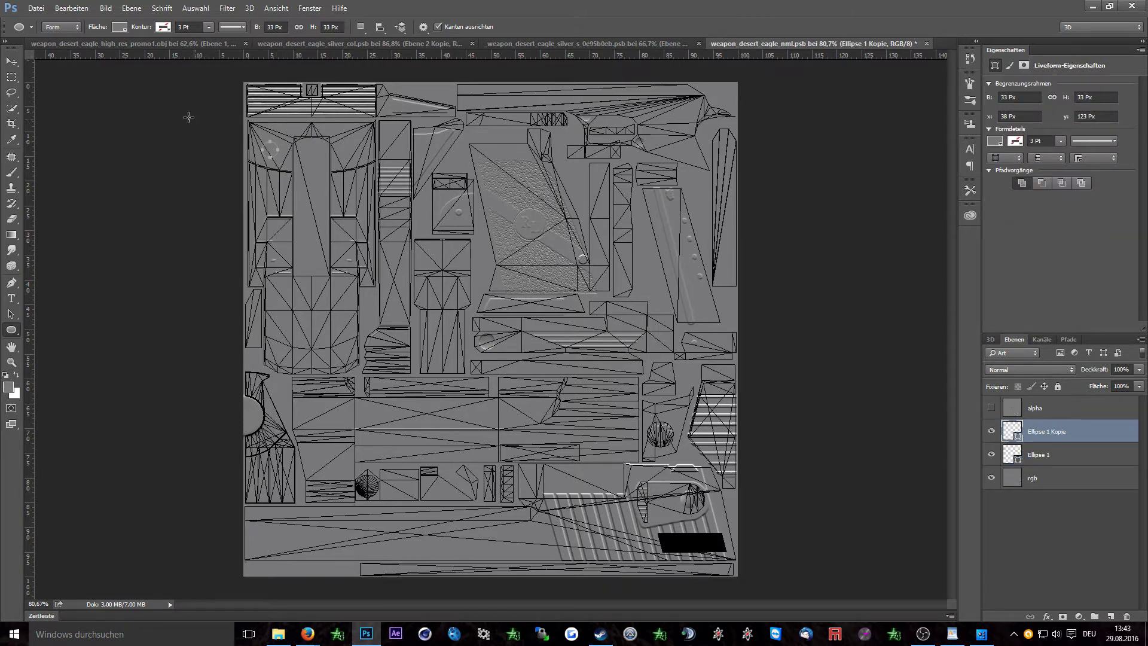
pyautogui.click(11, 61)
pyautogui.moveTo(275, 162); pyautogui.dragTo(357, 160)
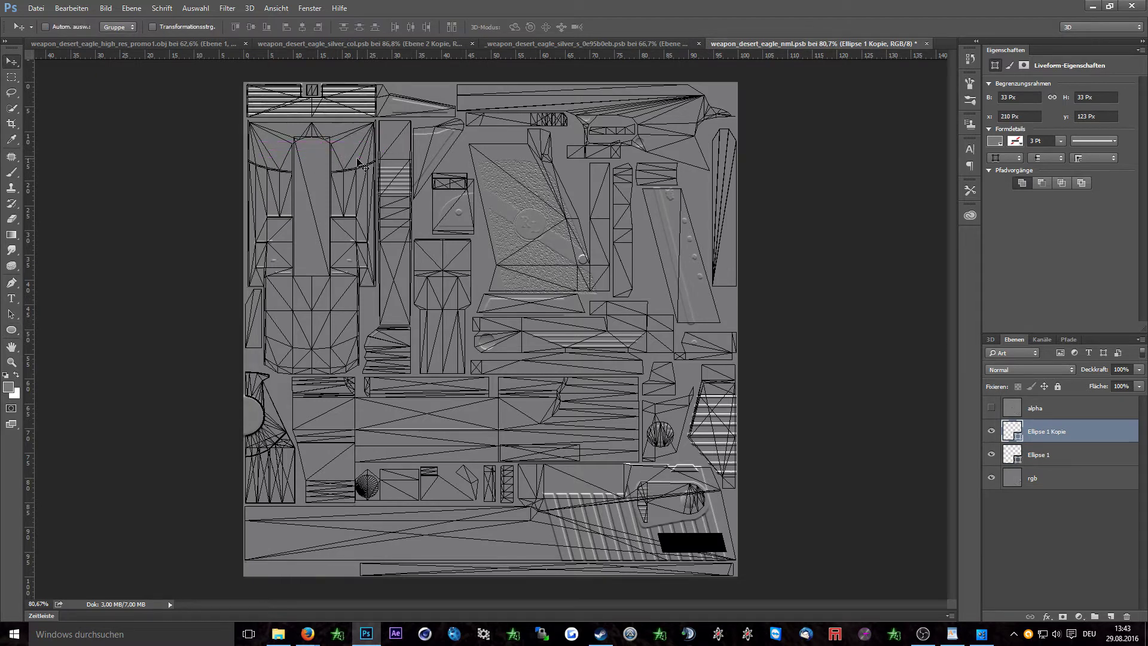
# Step: Rasterise both circle layers and merge them into a single layer
pyautogui.keyDown('shift'); pyautogui.click(1062, 457); pyautogui.keyUp('shift')
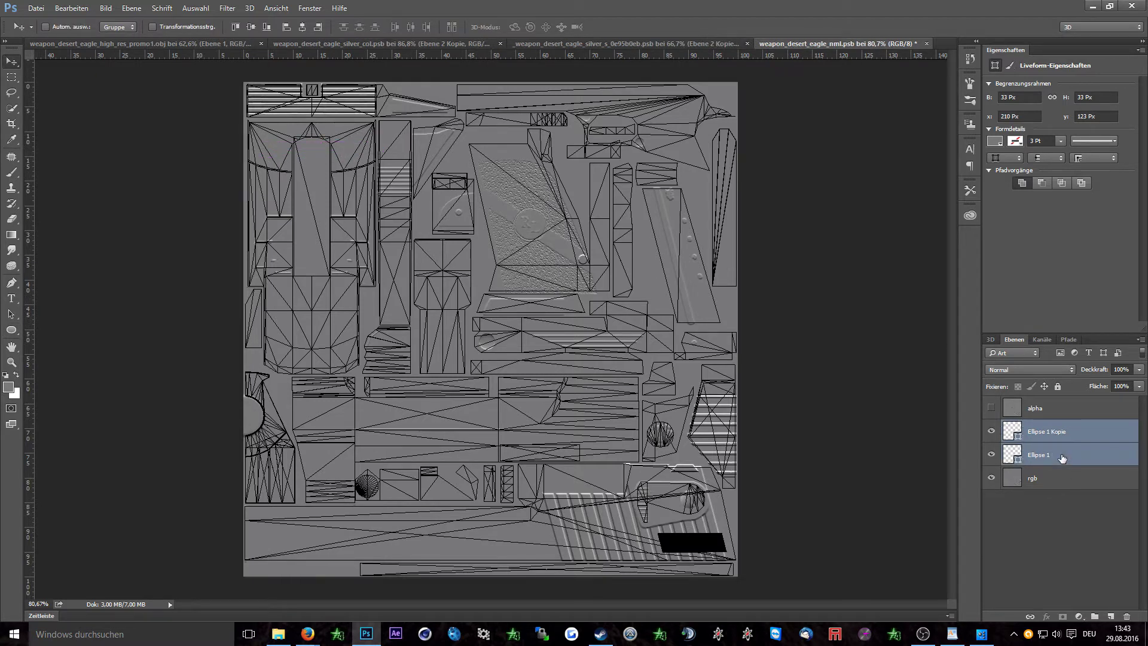
pyautogui.rightClick(1057, 458)
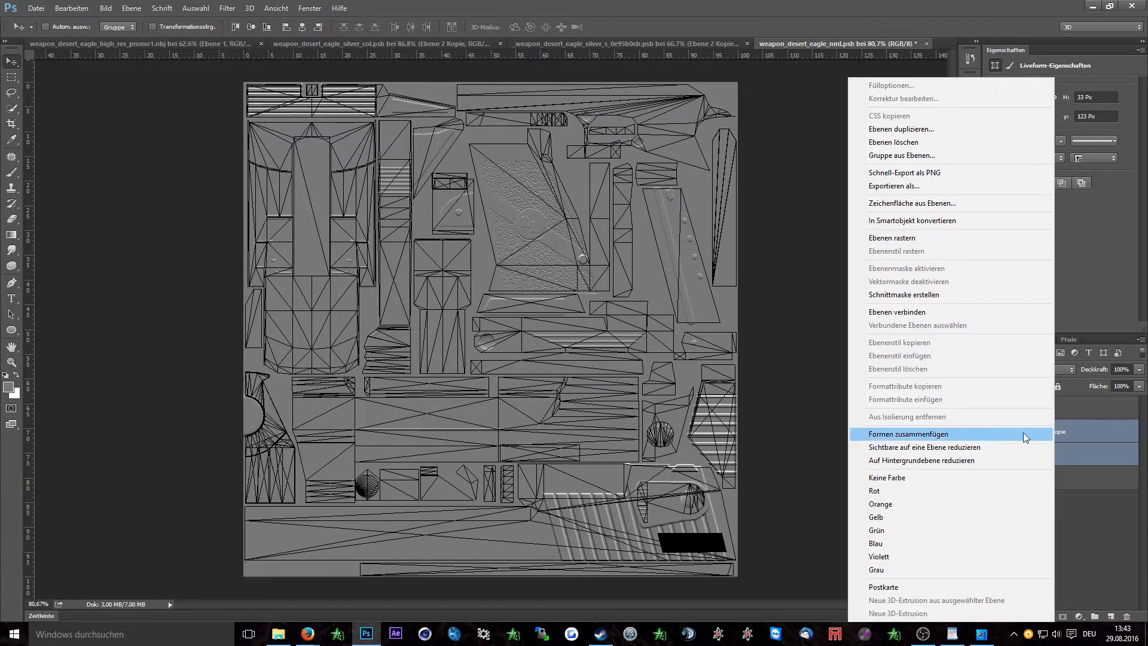
pyautogui.click(885, 239)
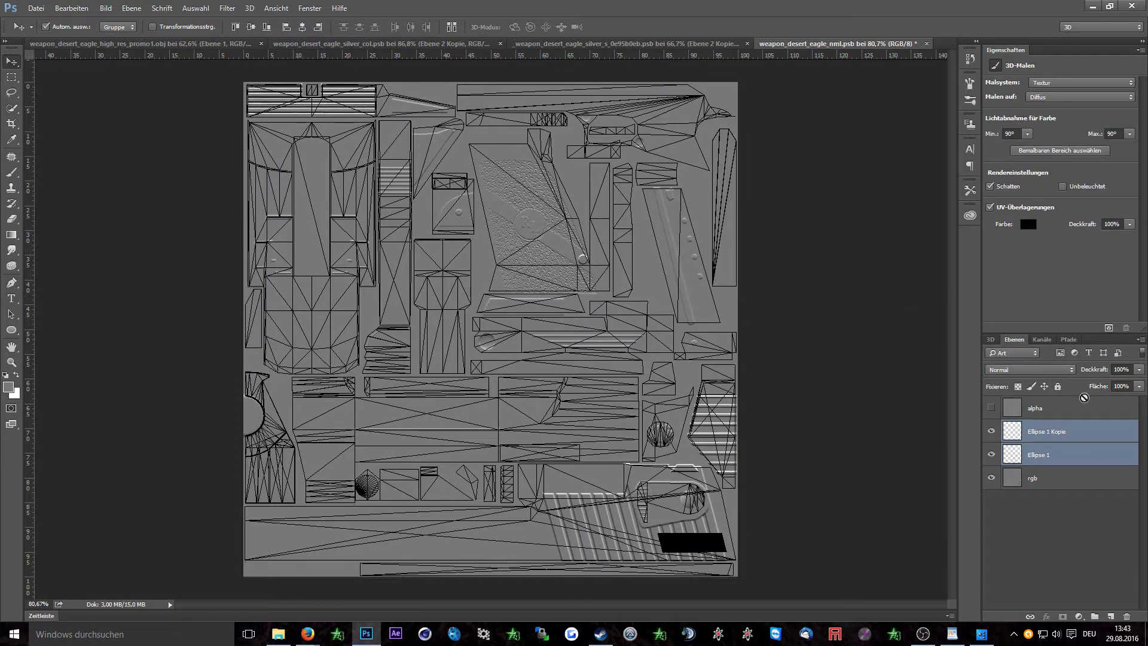
pyautogui.hotkey('ctrl', 'e')
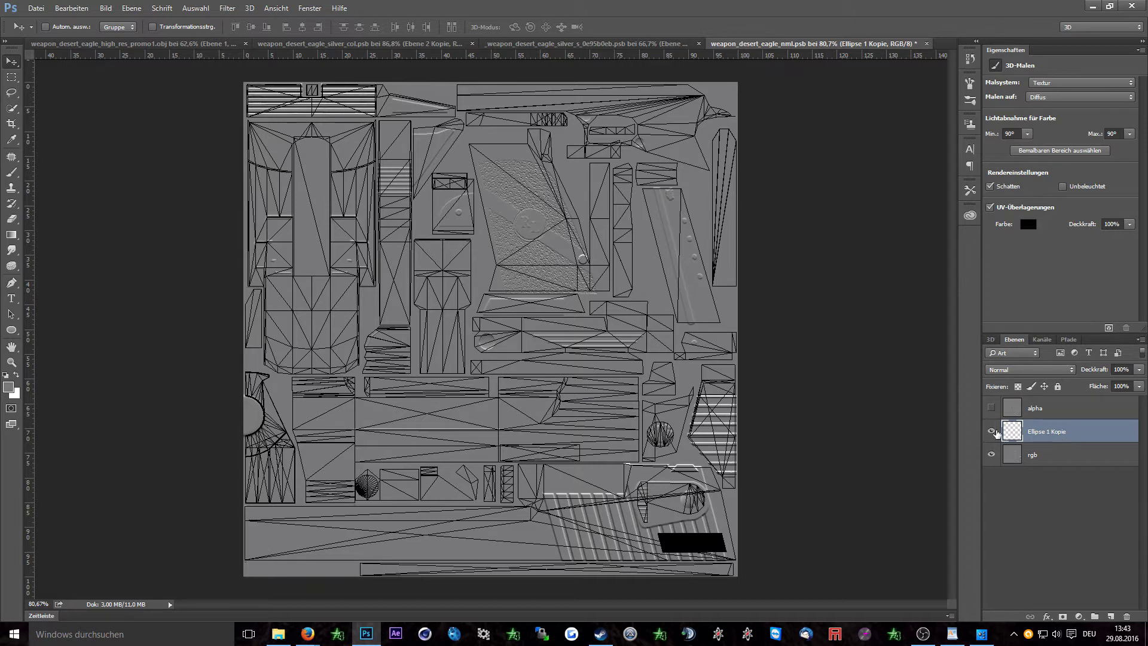
pyautogui.doubleClick(1095, 433)
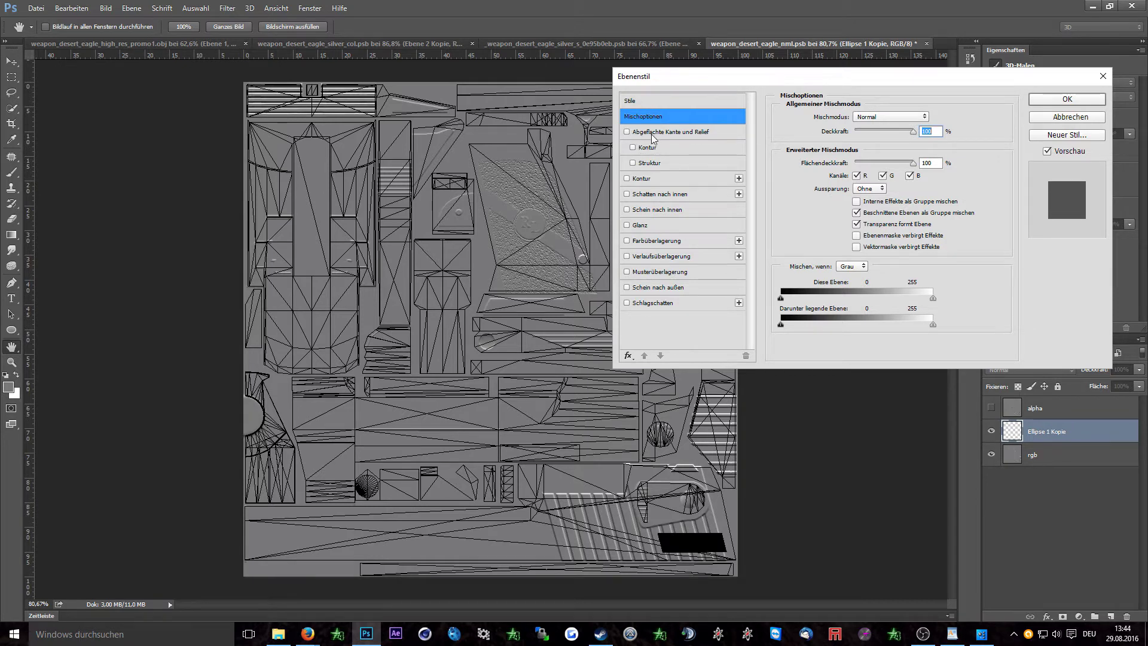
# Step: Give Ellipse 1 Kopie an inner bevel with depth 164%, size 4 px and soften 9 px
pyautogui.click(626, 132)
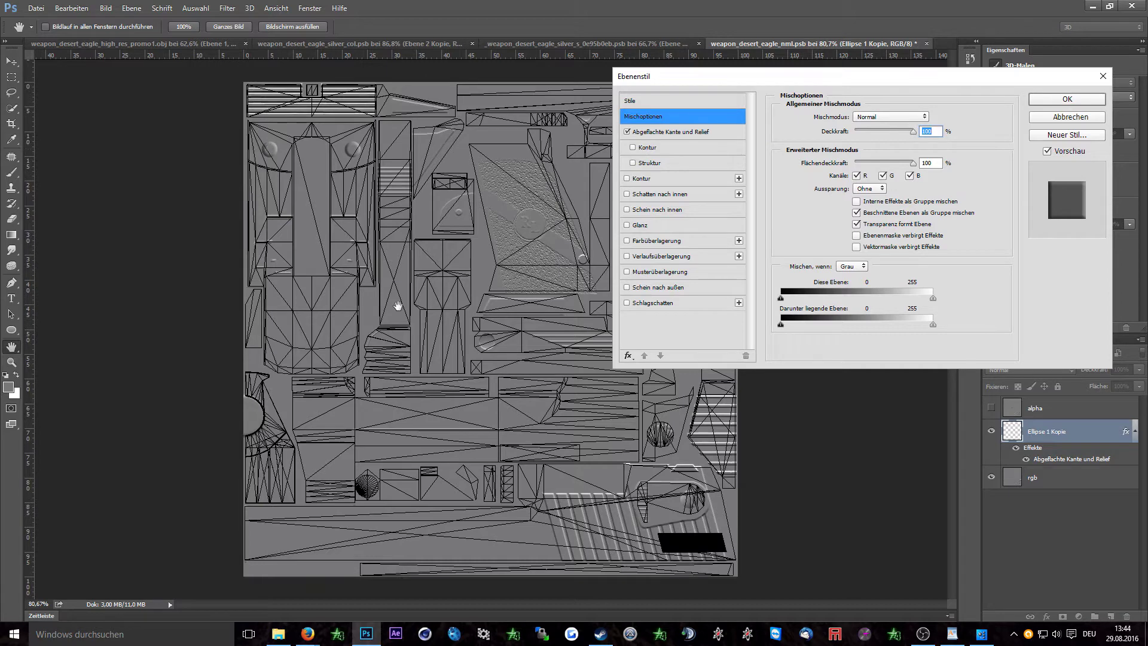
pyautogui.click(712, 131)
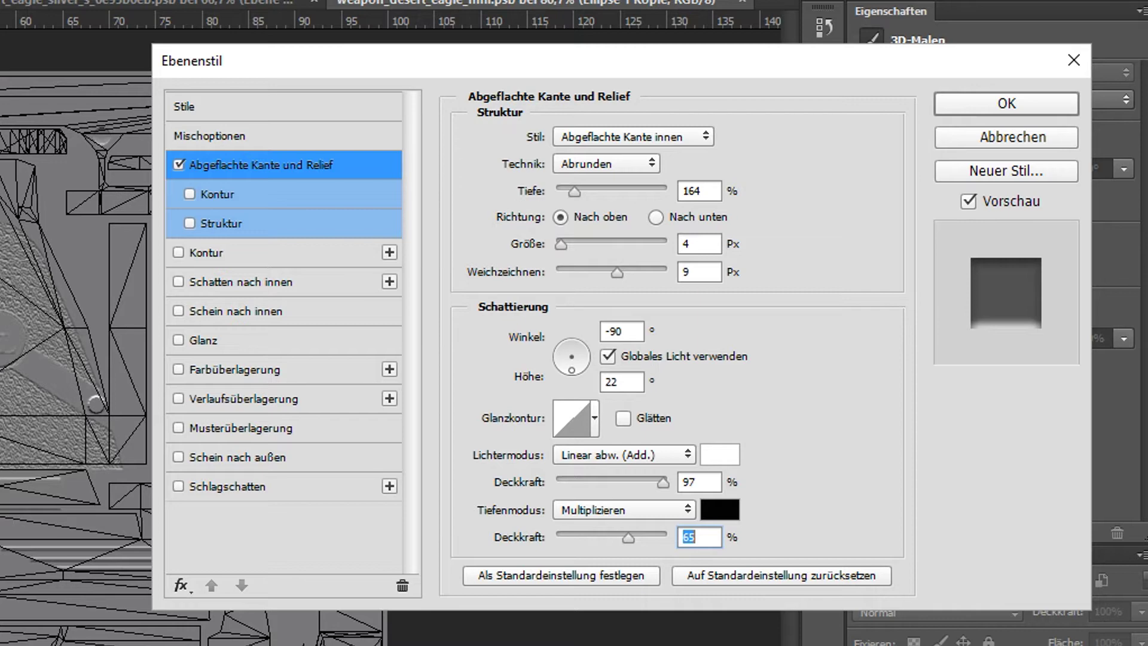
pyautogui.press('Return')
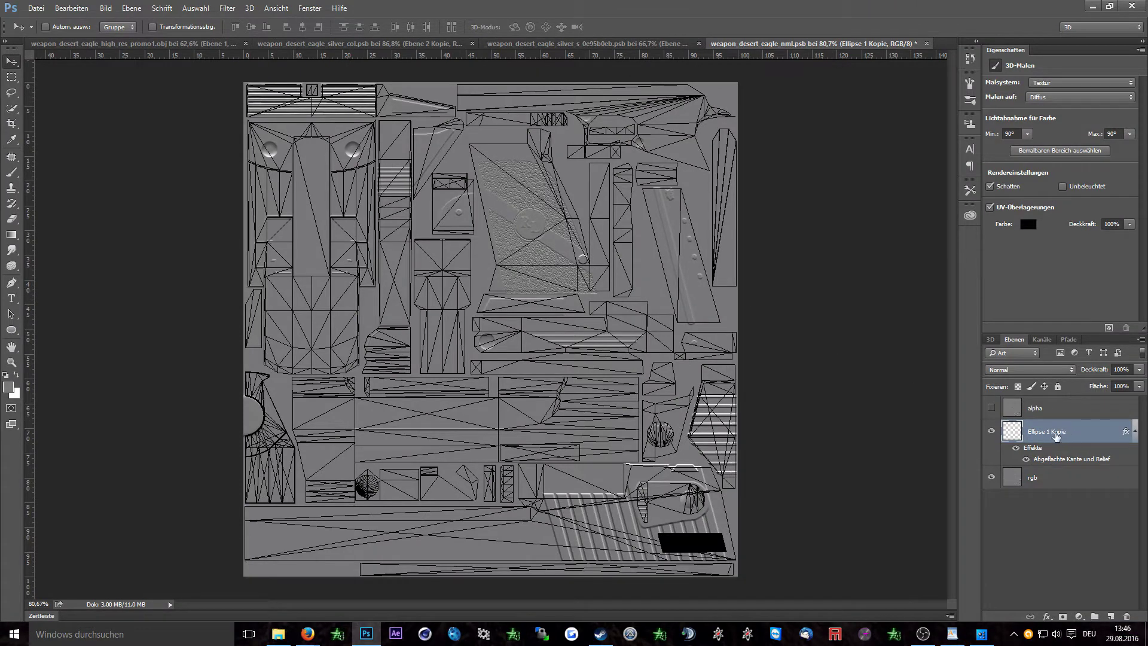
# Step: Duplicate Ellipse 1 Kopie, hide the copy, and merge the original into the rgb layer
pyautogui.hotkey('ctrl', 'j')
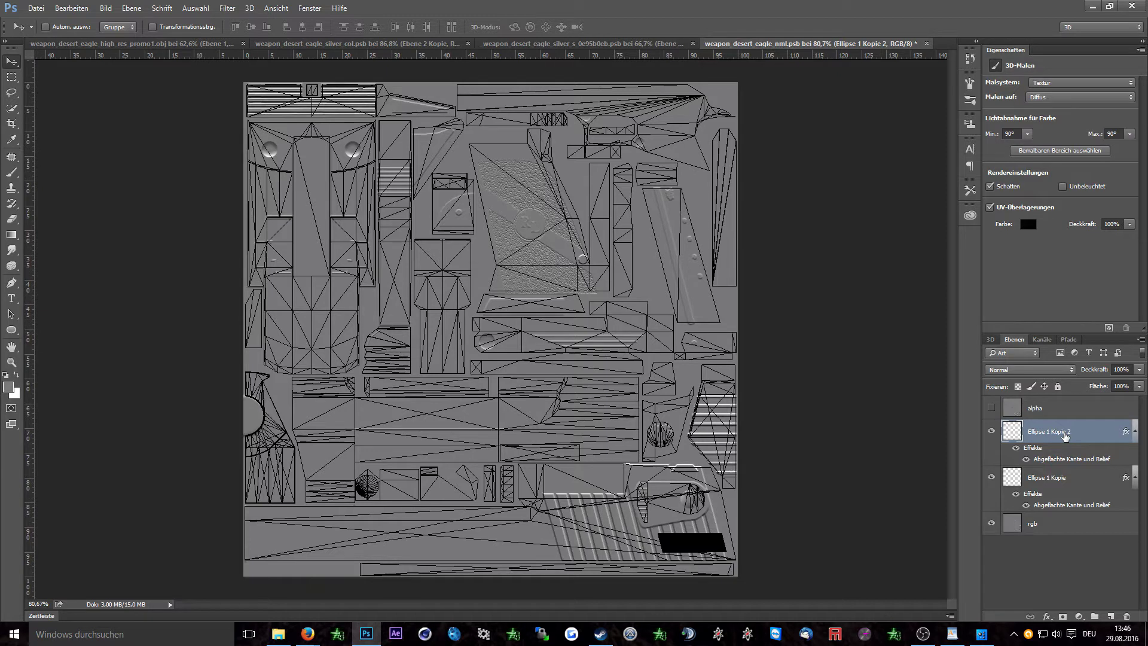
pyautogui.click(991, 433)
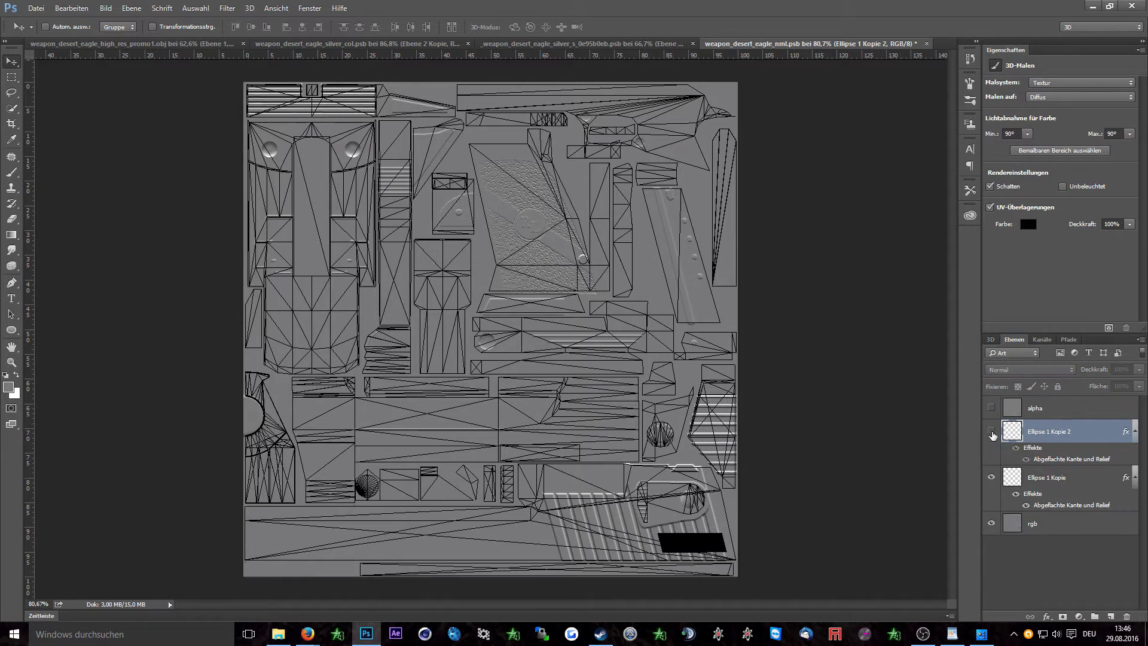
pyautogui.click(1079, 482)
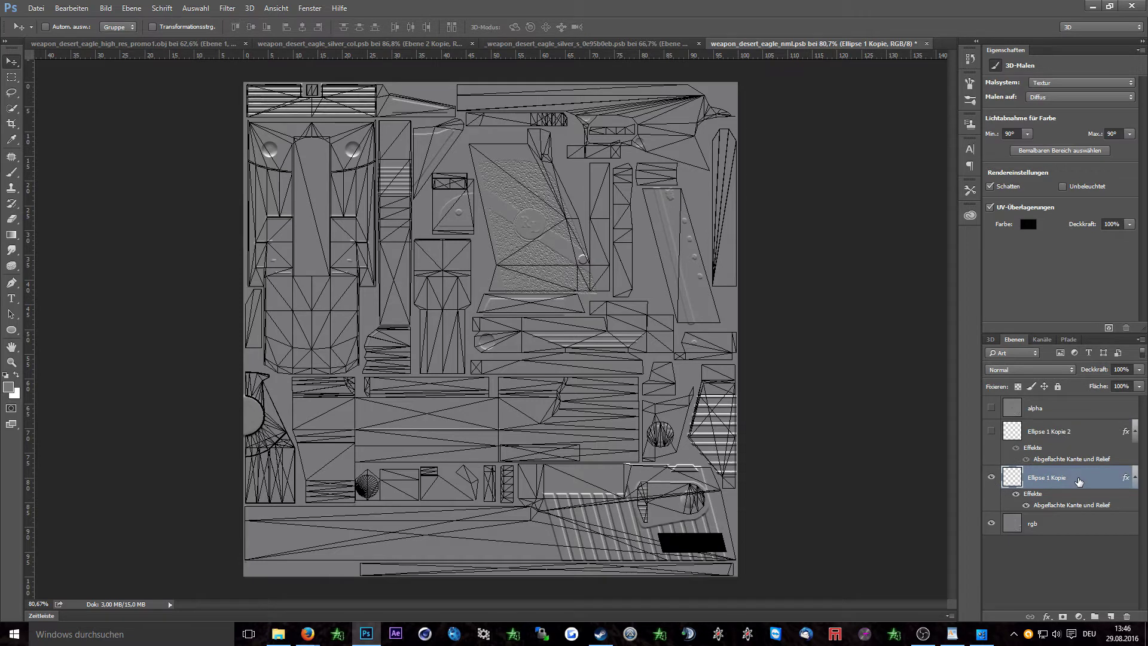
pyautogui.keyDown('ctrl'); pyautogui.click(1045, 530); pyautogui.keyUp('ctrl')
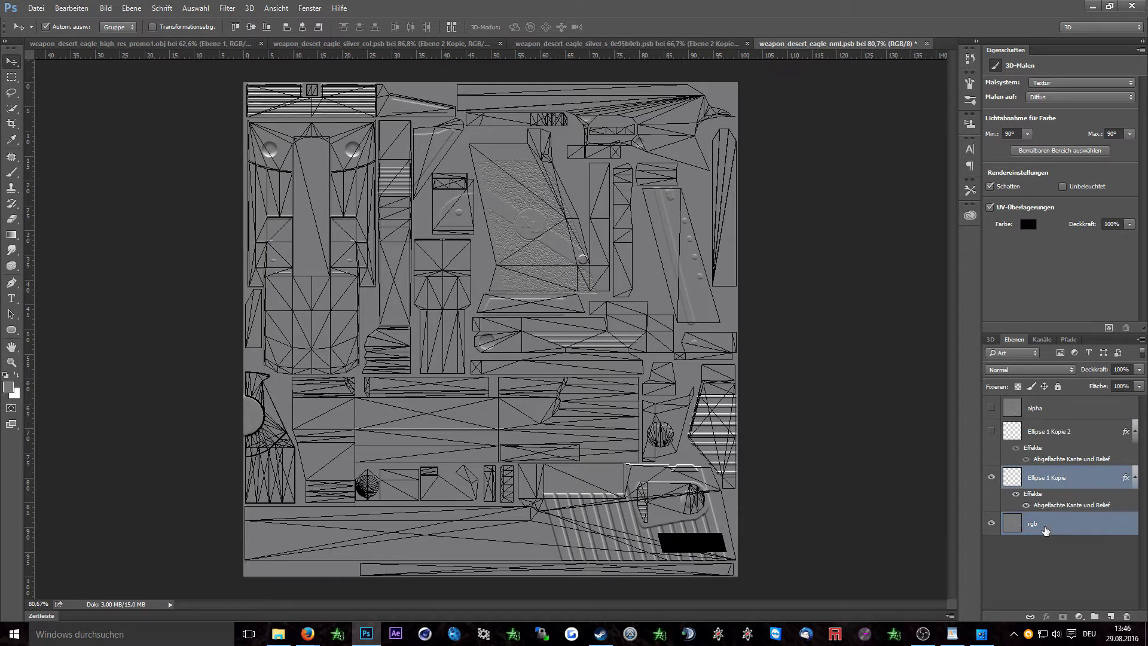
pyautogui.hotkey('ctrl', 'e')
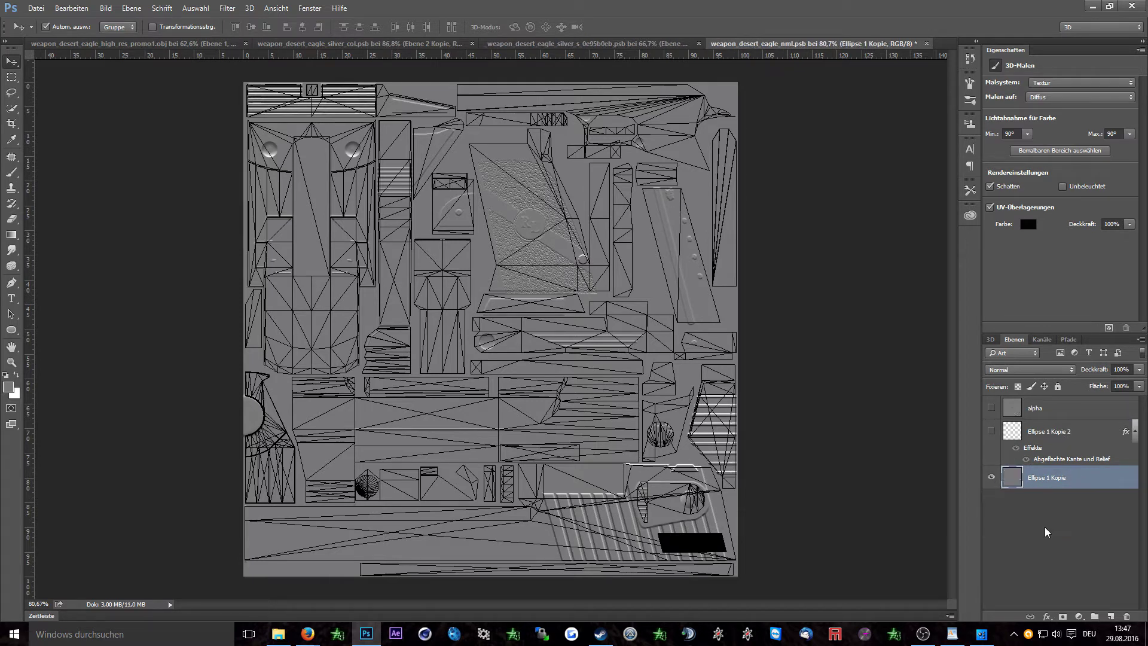
pyautogui.click(1083, 433)
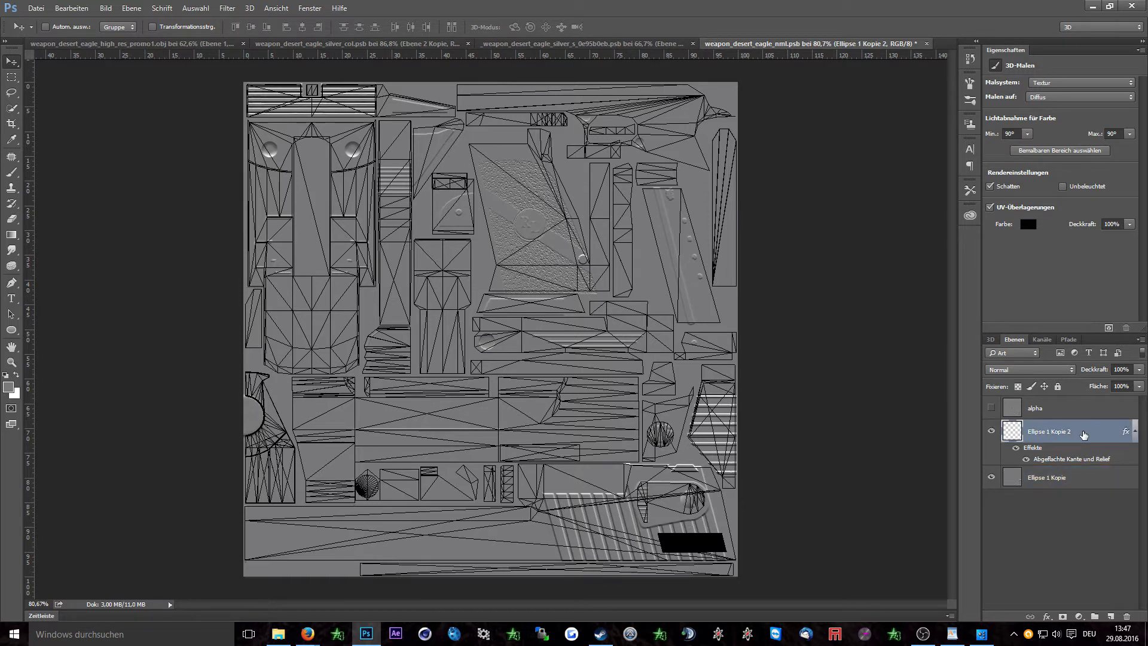
pyautogui.doubleClick(1084, 433)
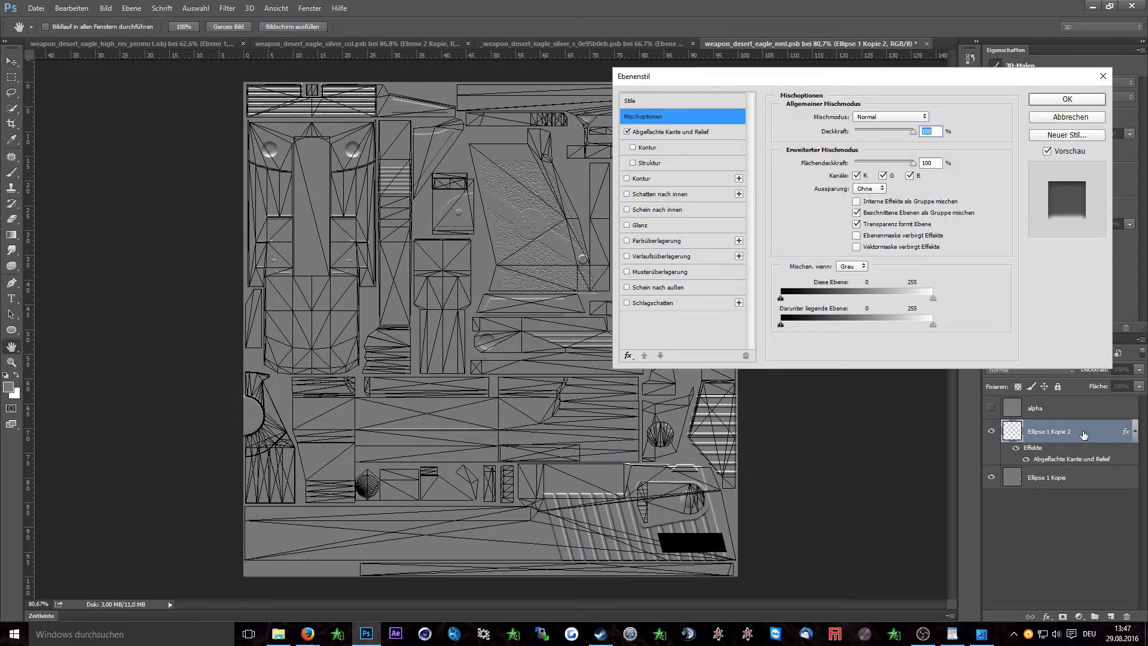
# Step: Relight Ellipse 1 Kopie 2's bevel to angle 0° and altitude 22
pyautogui.click(719, 131)
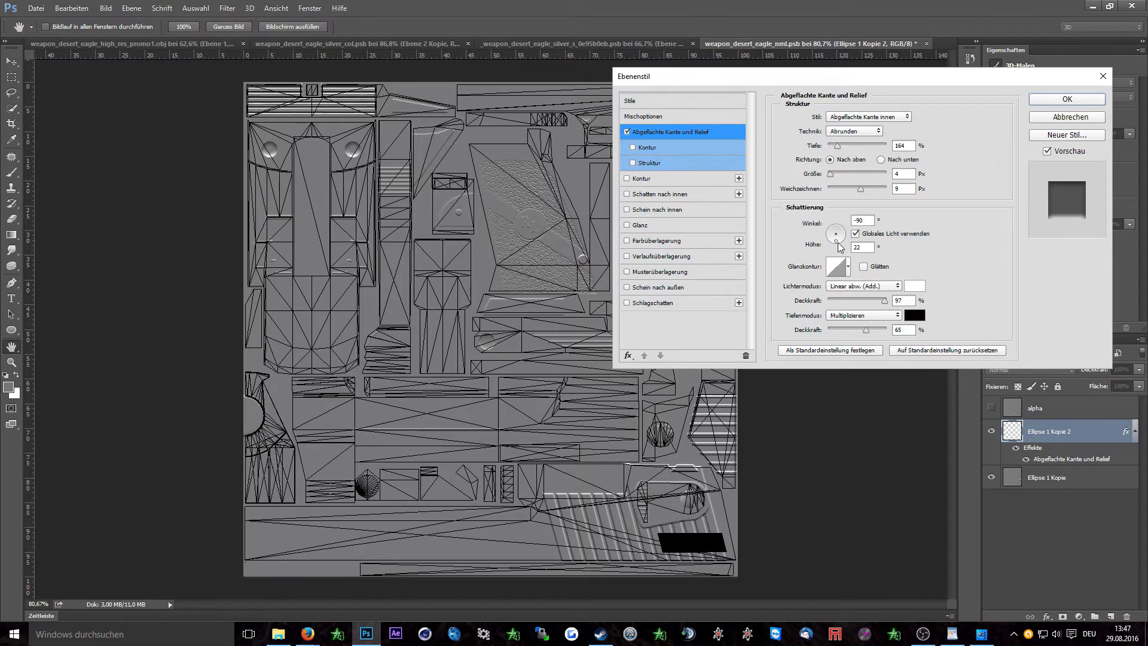
pyautogui.moveTo(838, 245); pyautogui.dragTo(844, 236)
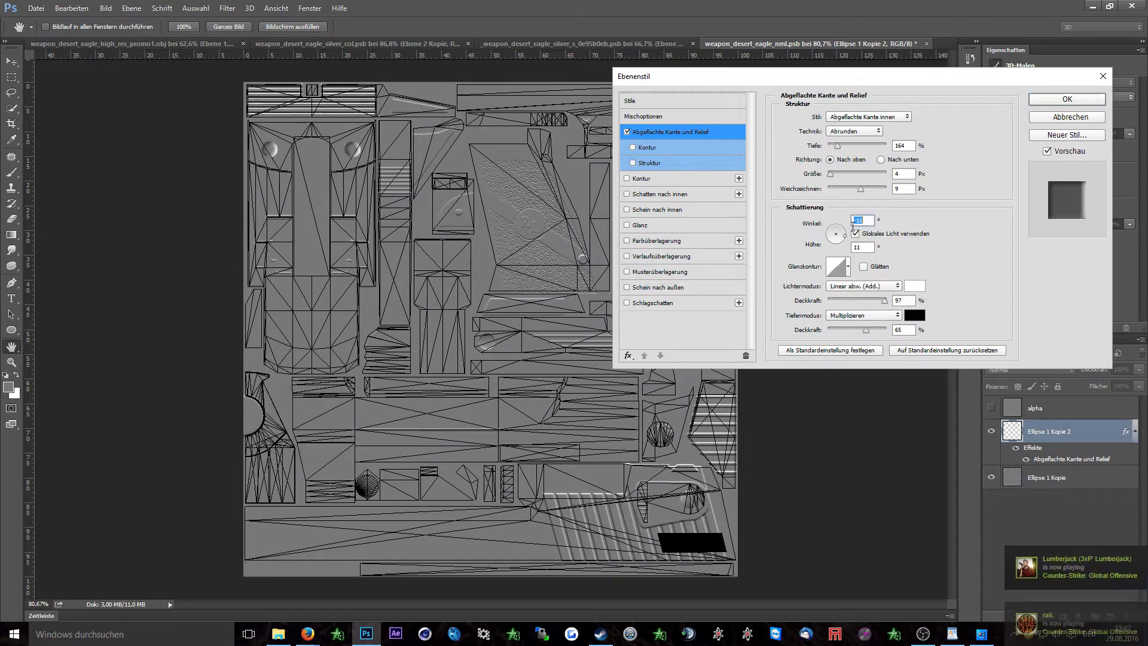
pyautogui.write('0')
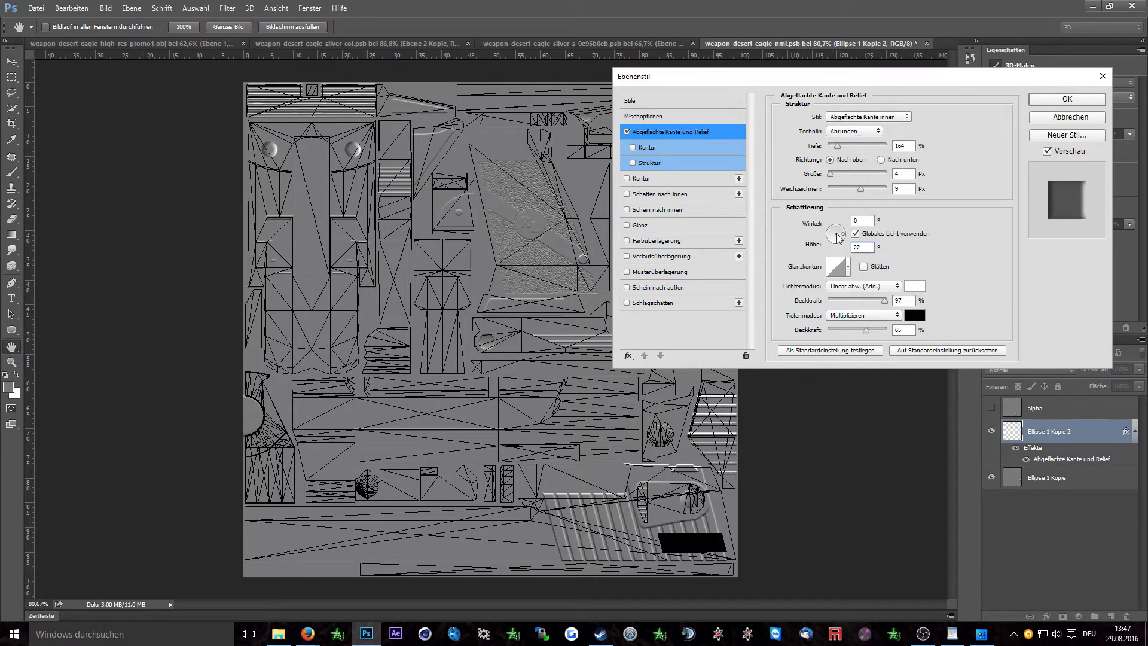
pyautogui.press('Tab')
pyautogui.write('22')
pyautogui.click(1067, 99)
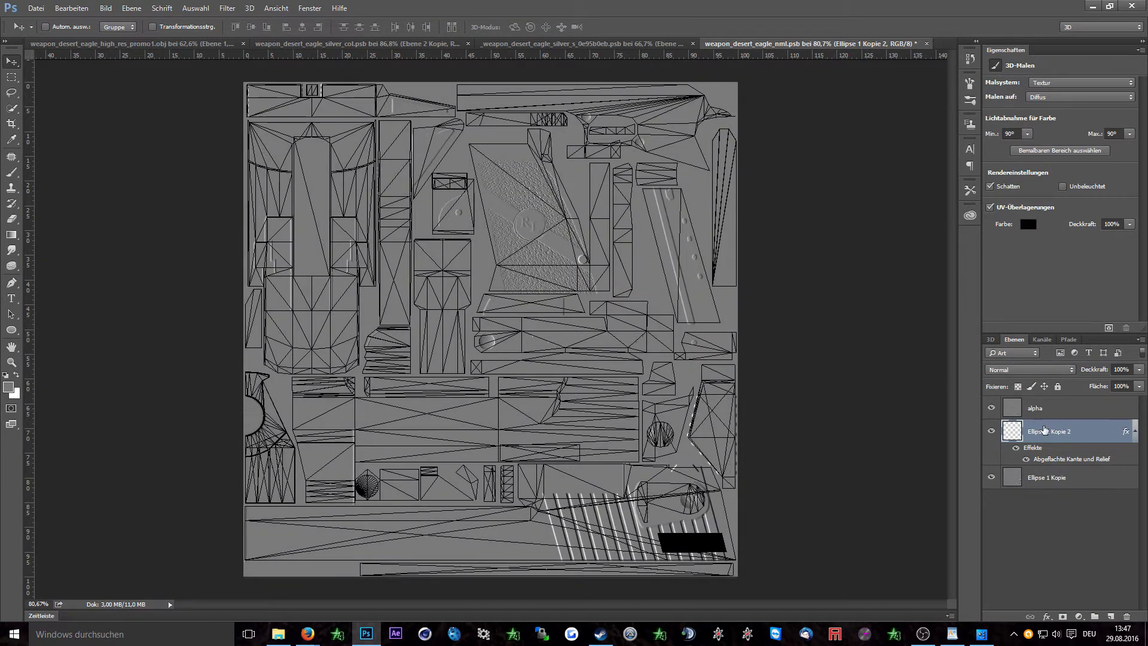
# Step: Move the bevel copy above the alpha layer and merge the two together
pyautogui.moveTo(1070, 432); pyautogui.dragTo(1075, 402)
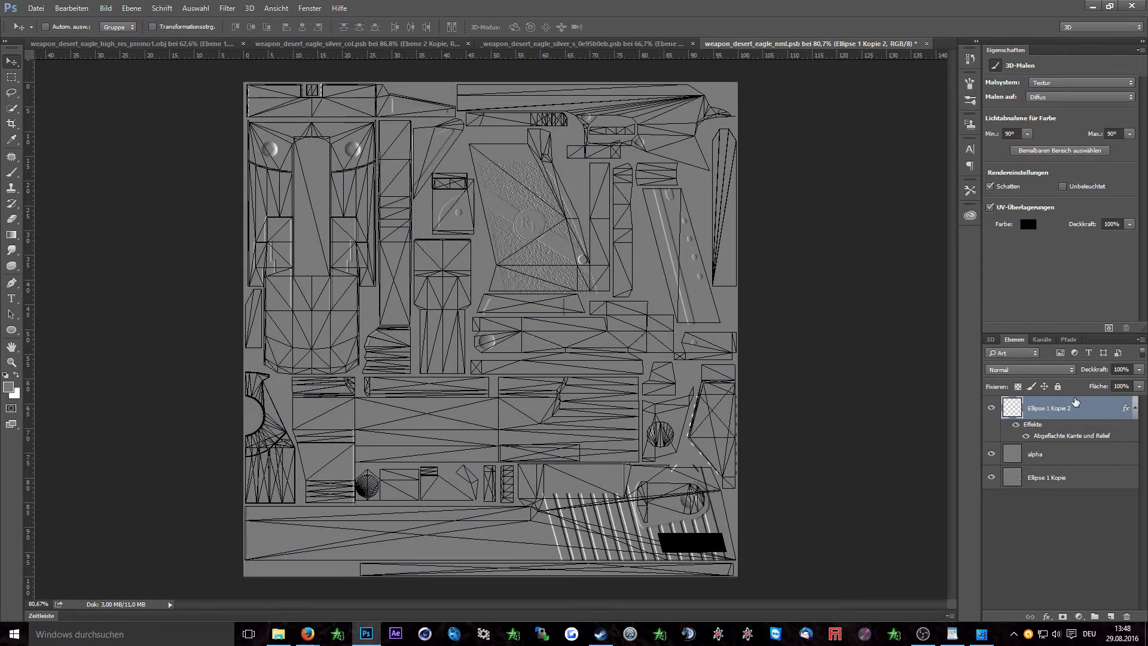
pyautogui.keyDown('ctrl'); pyautogui.click(1052, 457); pyautogui.keyUp('ctrl')
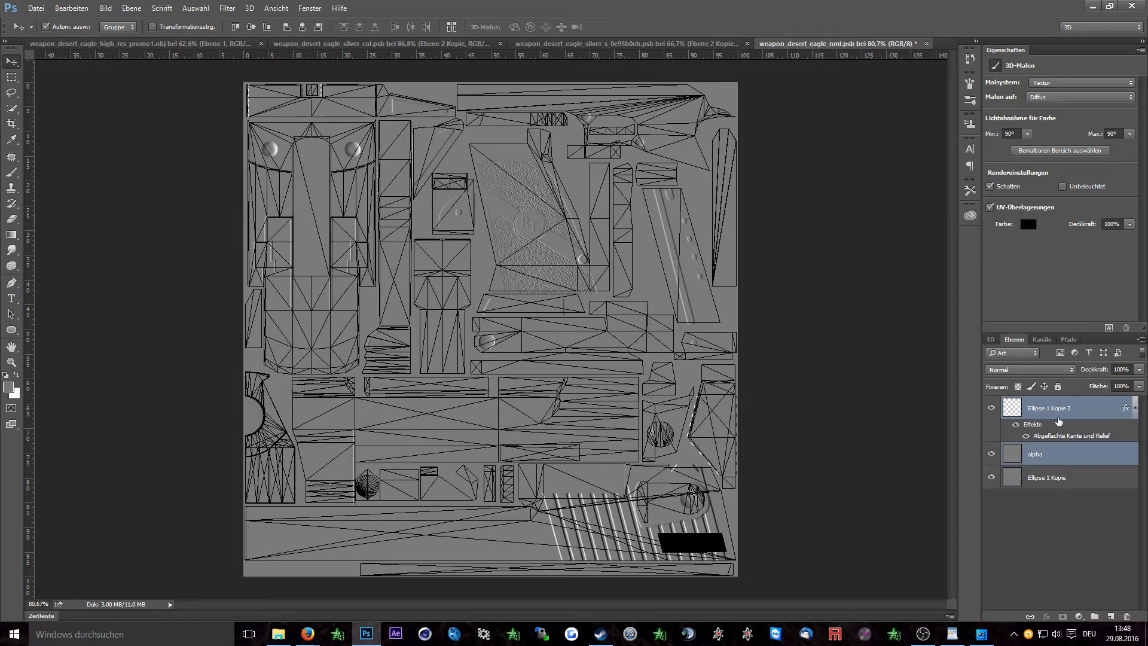
pyautogui.hotkey('ctrl', 'e')
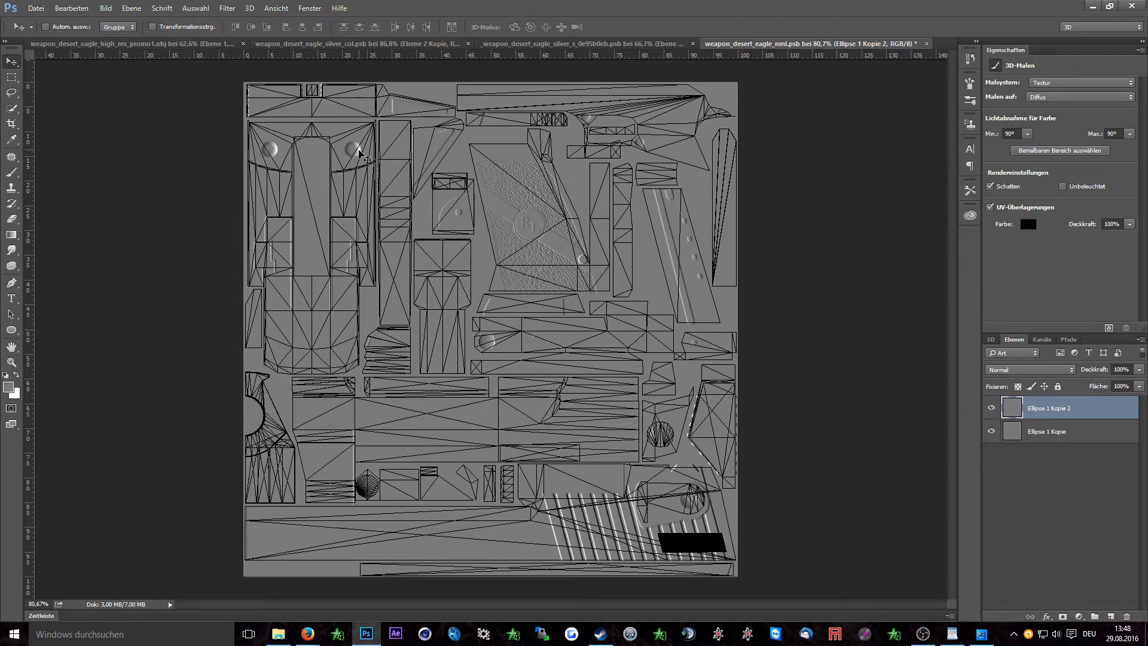
pyautogui.hotkey('ctrl', 'alt', 'z')
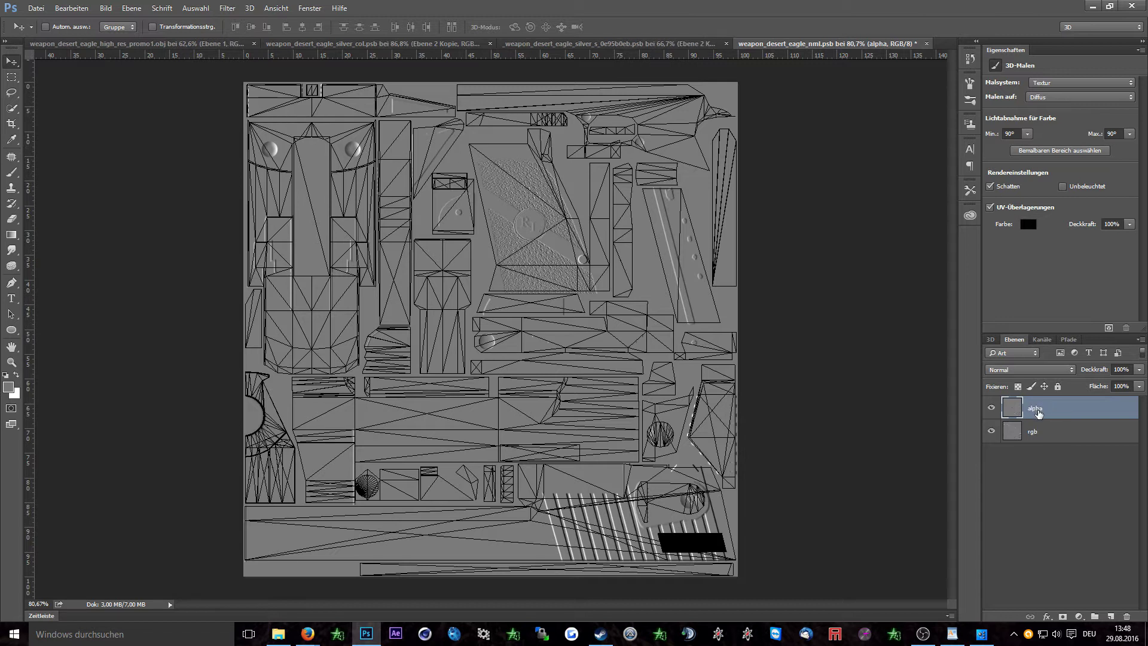
# Step: Delete the old Alpha 1 channel from the bump texture
pyautogui.click(1042, 339)
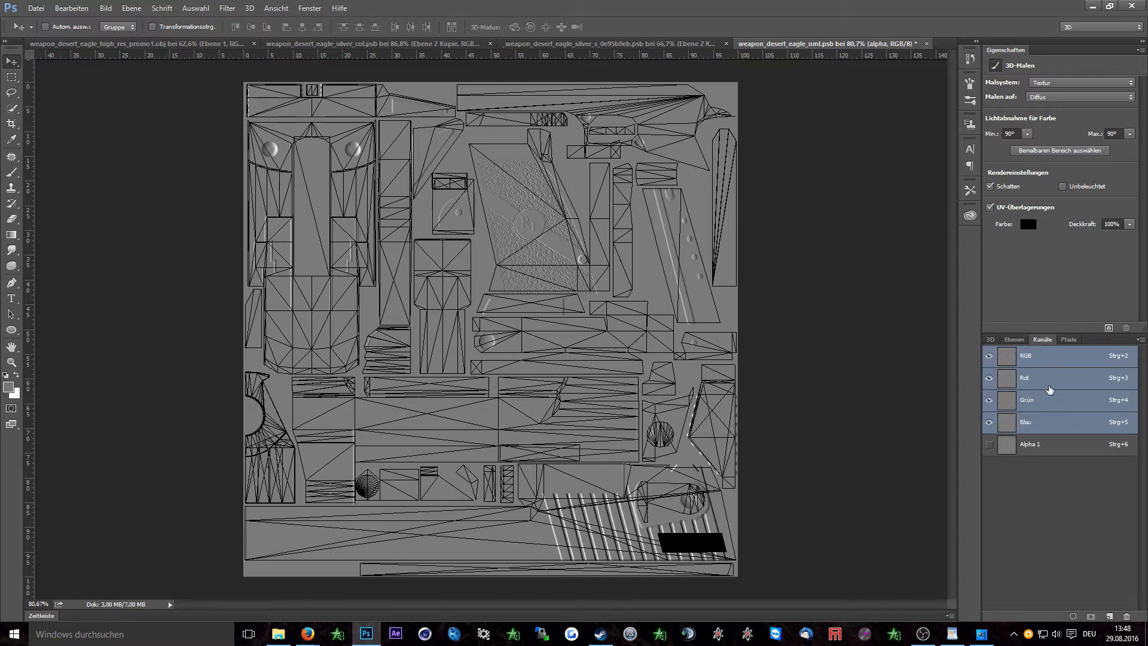
pyautogui.rightClick(1051, 451)
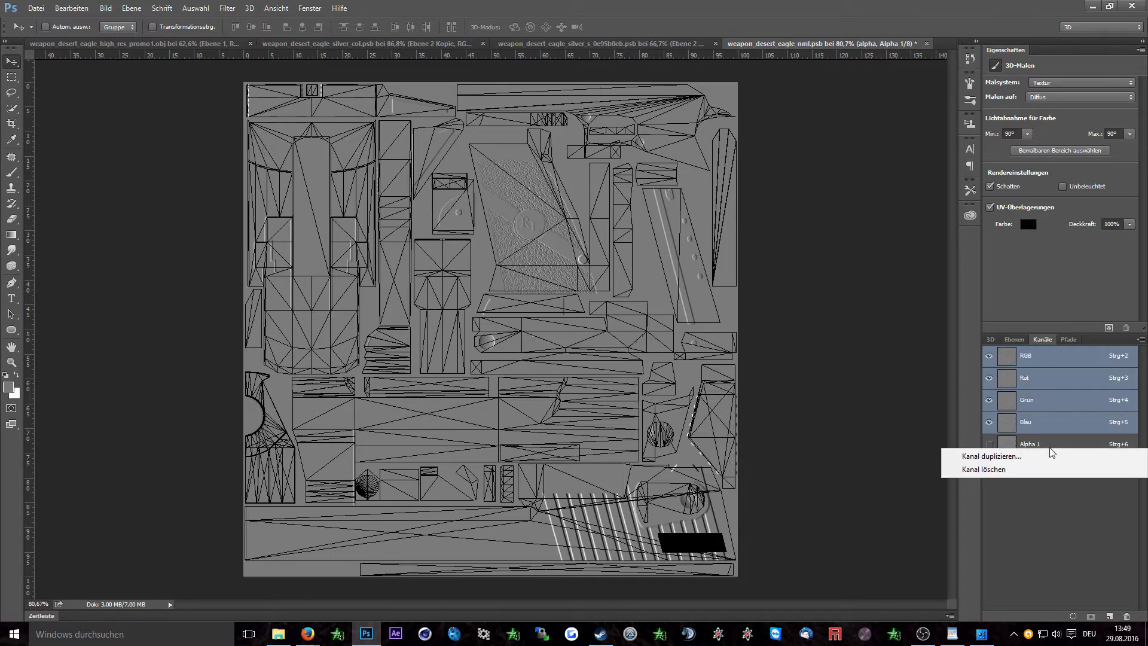
pyautogui.click(1011, 468)
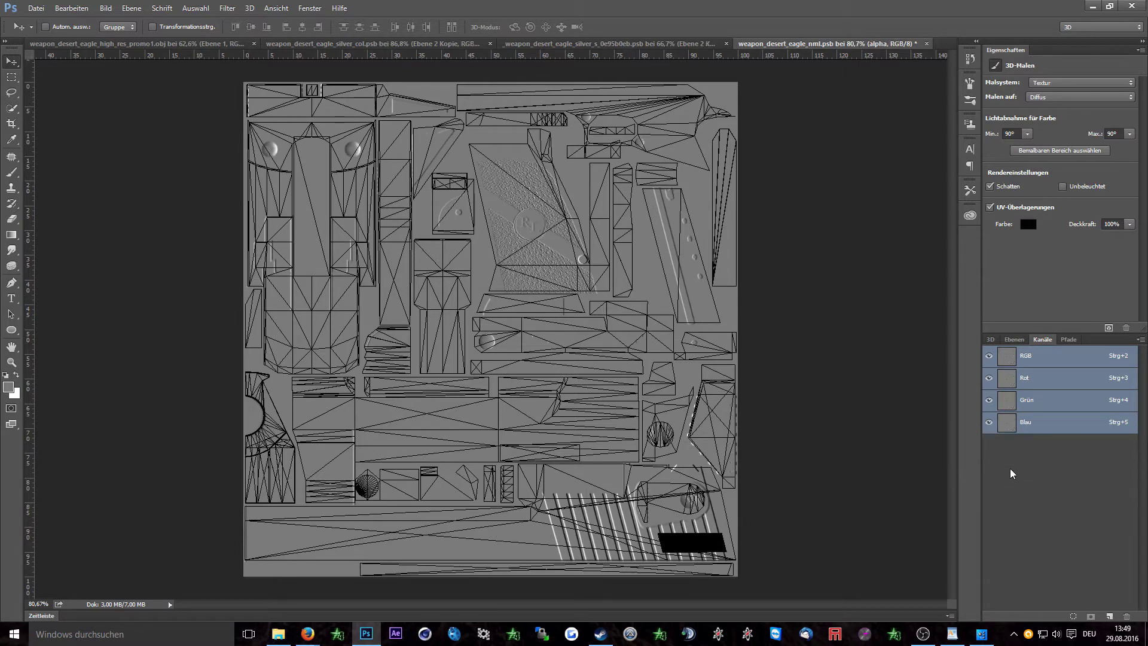
# Step: Save the image brightness as a new Alpha 1 channel, hide the alpha layer, and view it alone
pyautogui.keyDown('ctrl'); pyautogui.click(1011, 361); pyautogui.keyUp('ctrl')
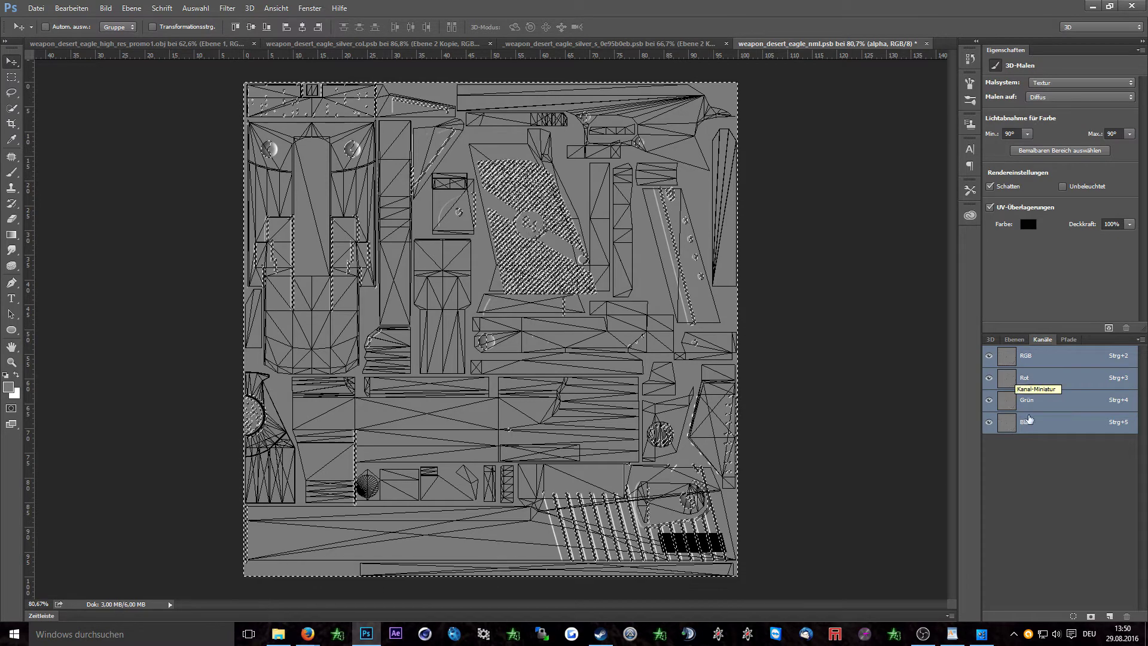
pyautogui.click(1091, 617)
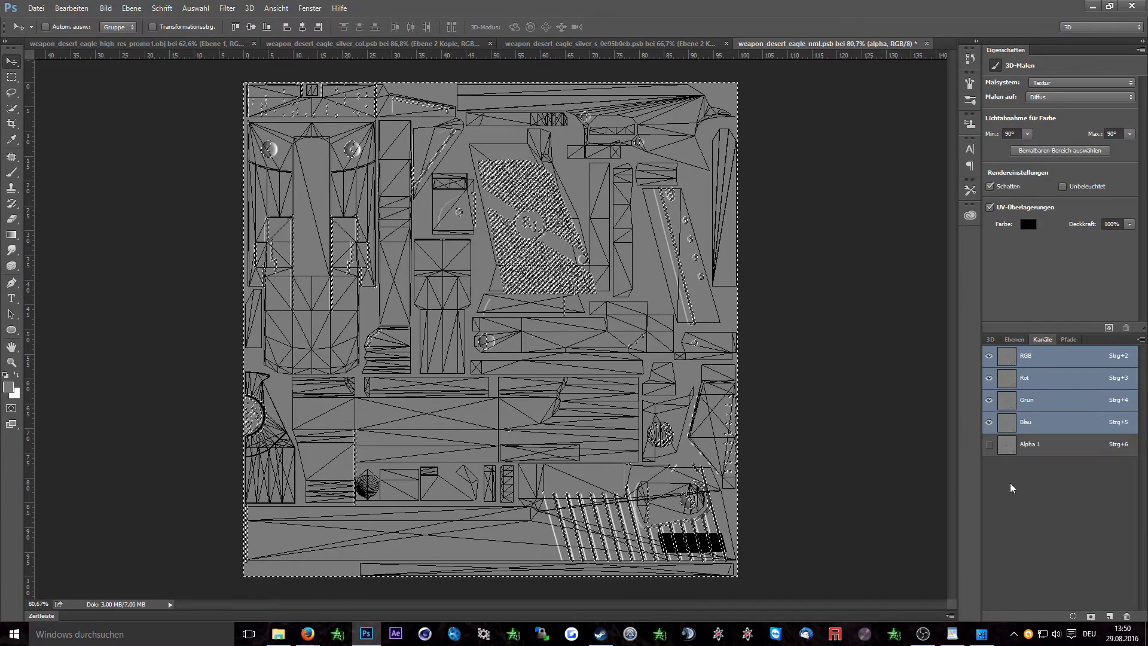
pyautogui.click(1014, 339)
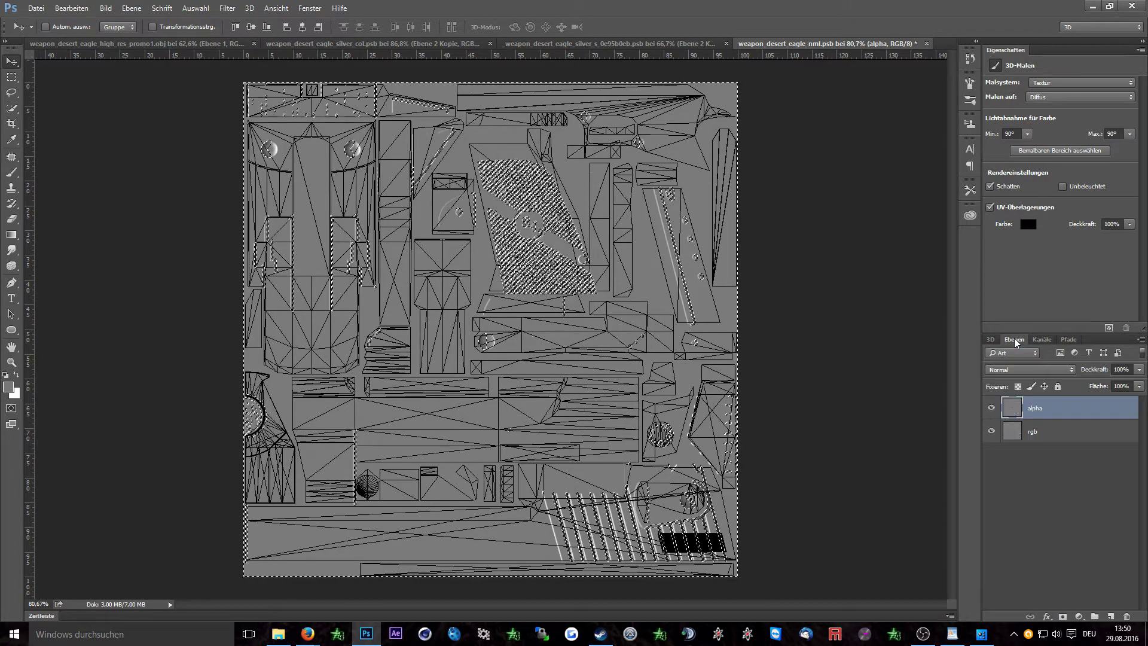
pyautogui.click(992, 409)
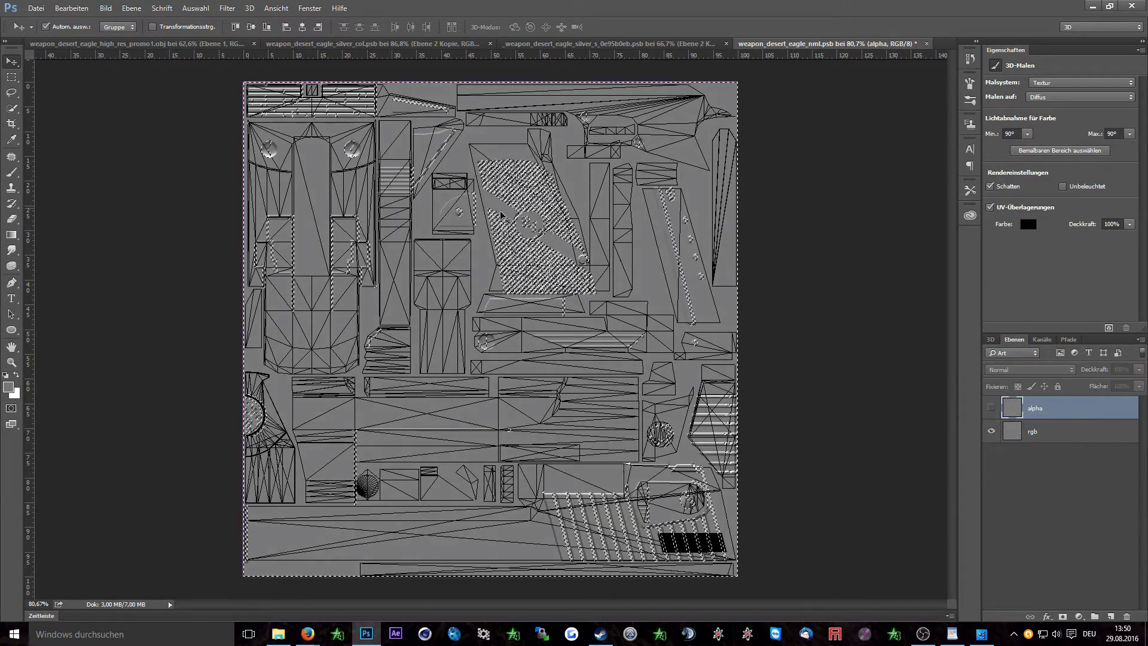
pyautogui.hotkey('ctrl', 'd')
pyautogui.click(1043, 339)
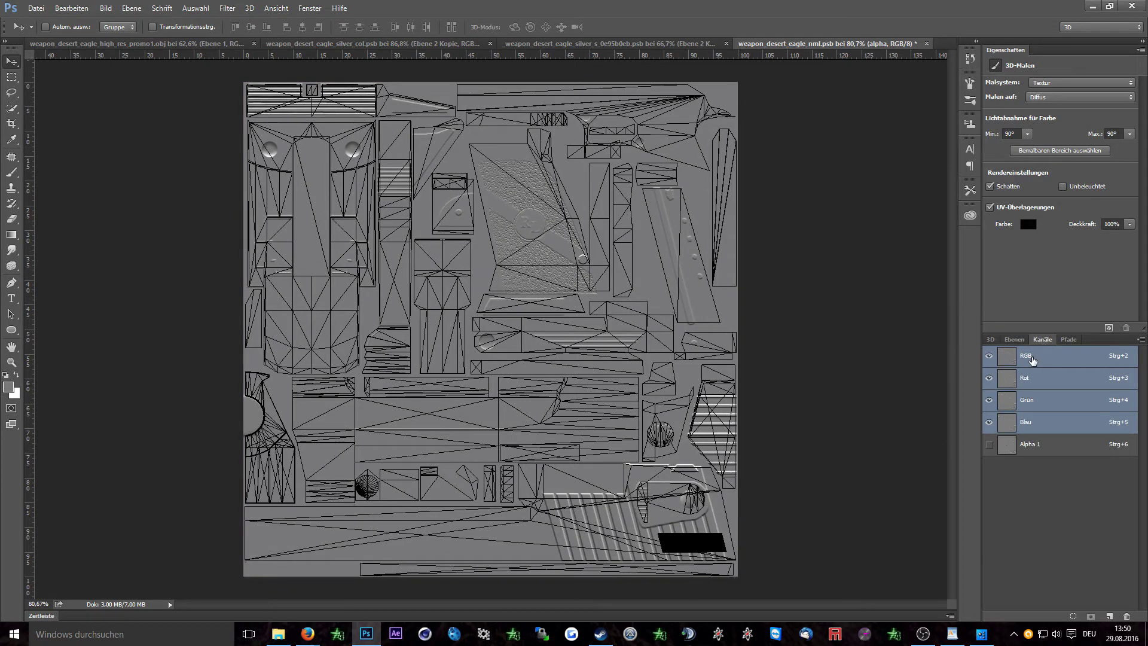
pyautogui.click(1049, 444)
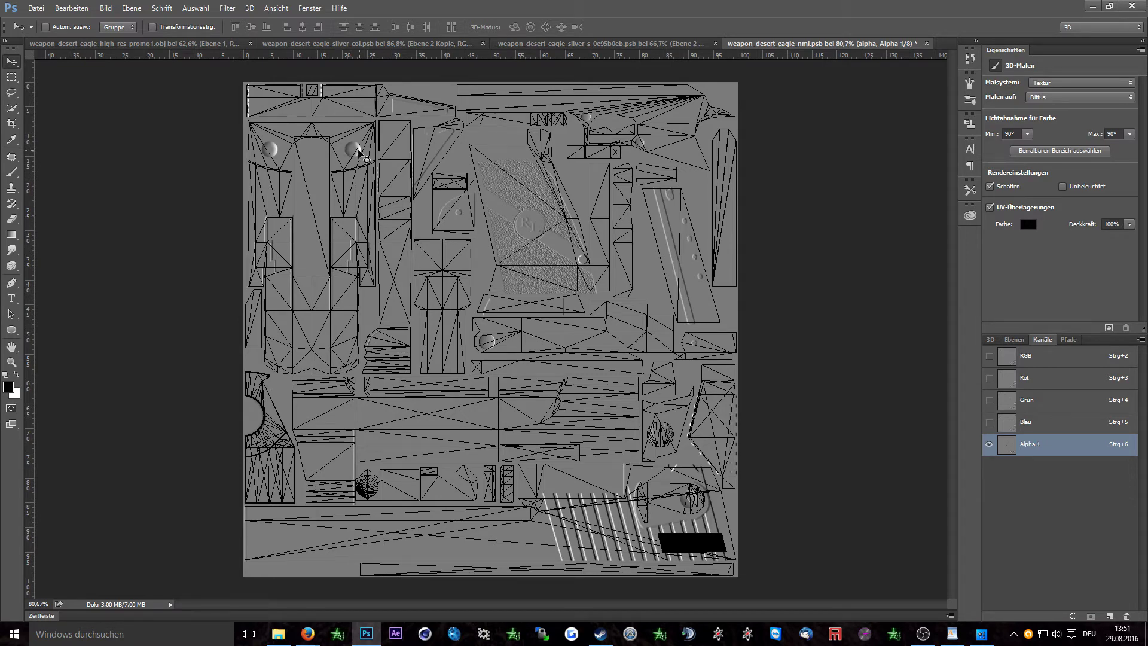
# Step: Save the normal map and create a 'finished dgl huehue' folder on the desktop
pyautogui.hotkey('ctrl', 's')
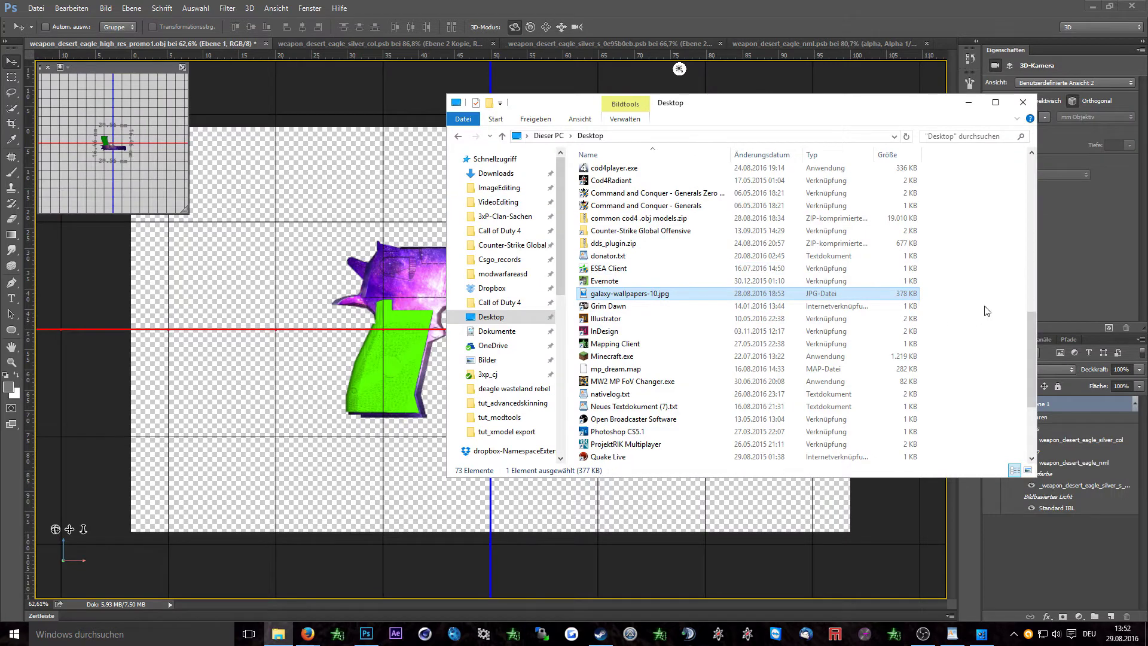
pyautogui.rightClick(970, 310)
pyautogui.click(838, 368)
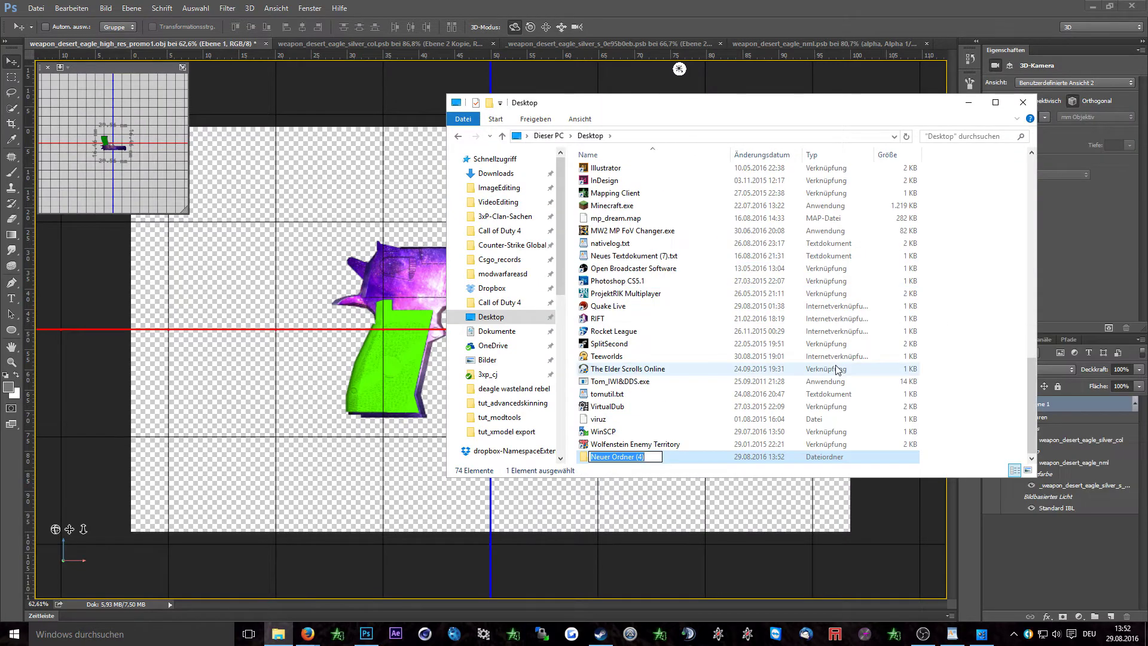
pyautogui.write('finished dgl huehue')
pyautogui.press('Return')
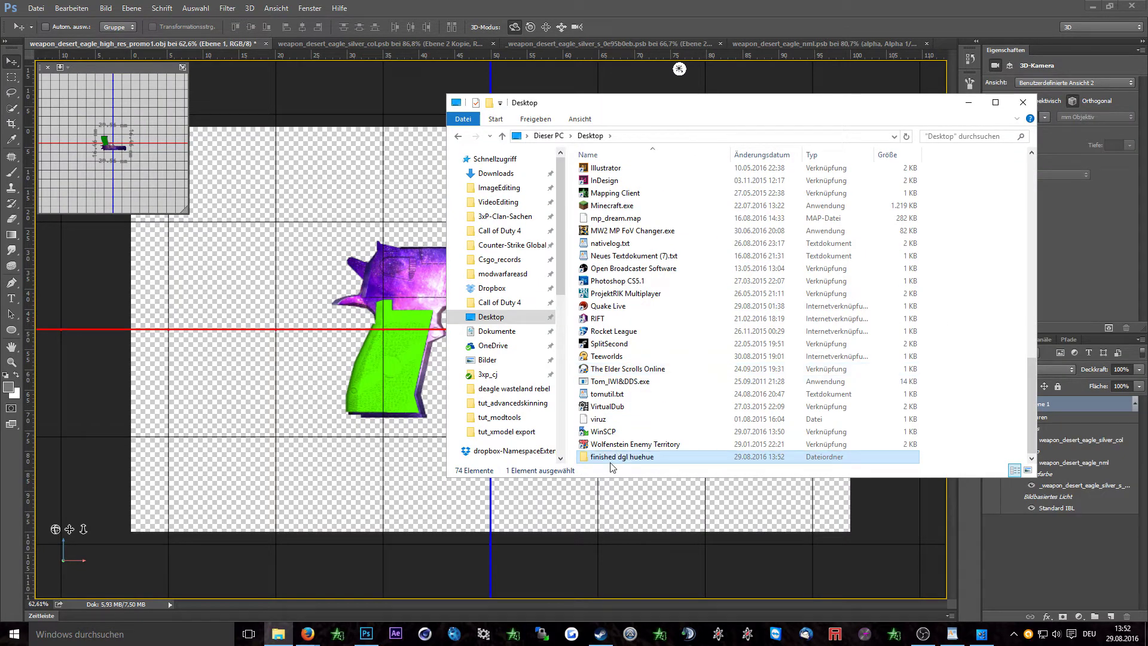
pyautogui.click(1024, 102)
# Step: Save a DDS copy of the silver_col texture into the finished dgl huehue folder
pyautogui.click(338, 43)
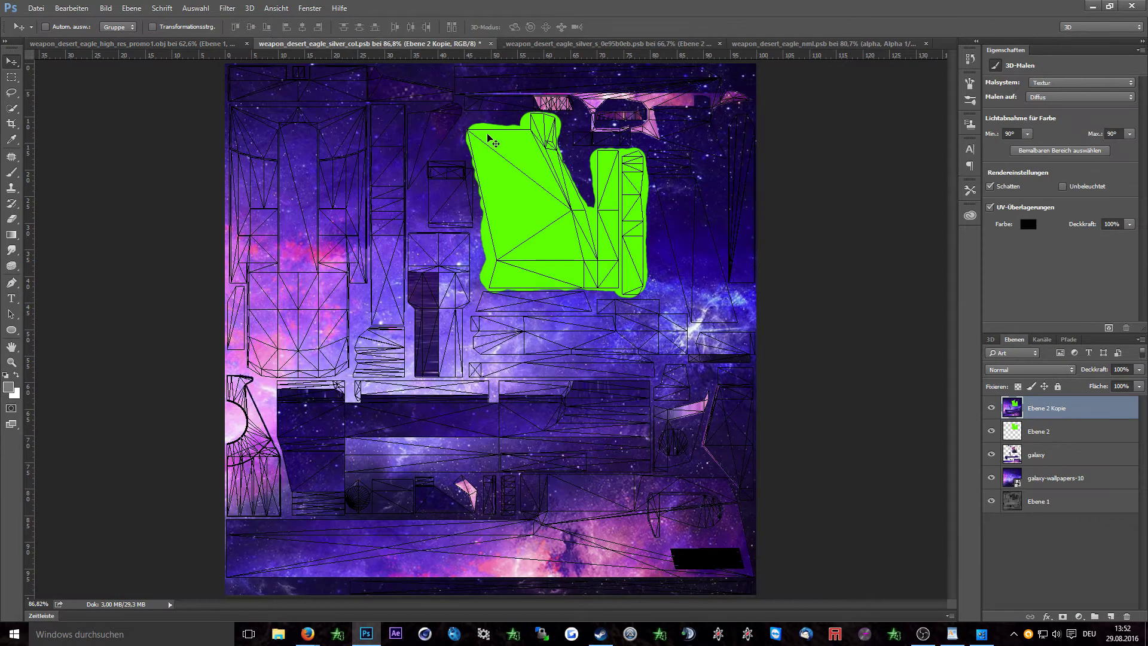
pyautogui.hotkey('shift', 'ctrl', 's')
pyautogui.click(50, 228)
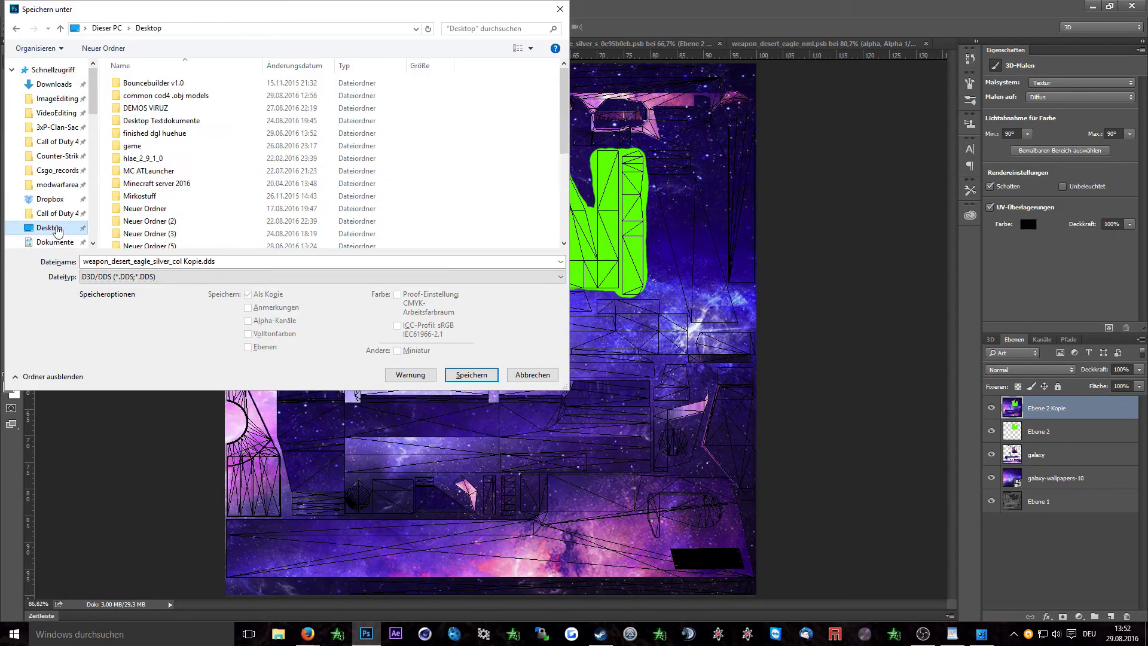
pyautogui.doubleClick(156, 181)
pyautogui.click(472, 374)
pyautogui.click(633, 162)
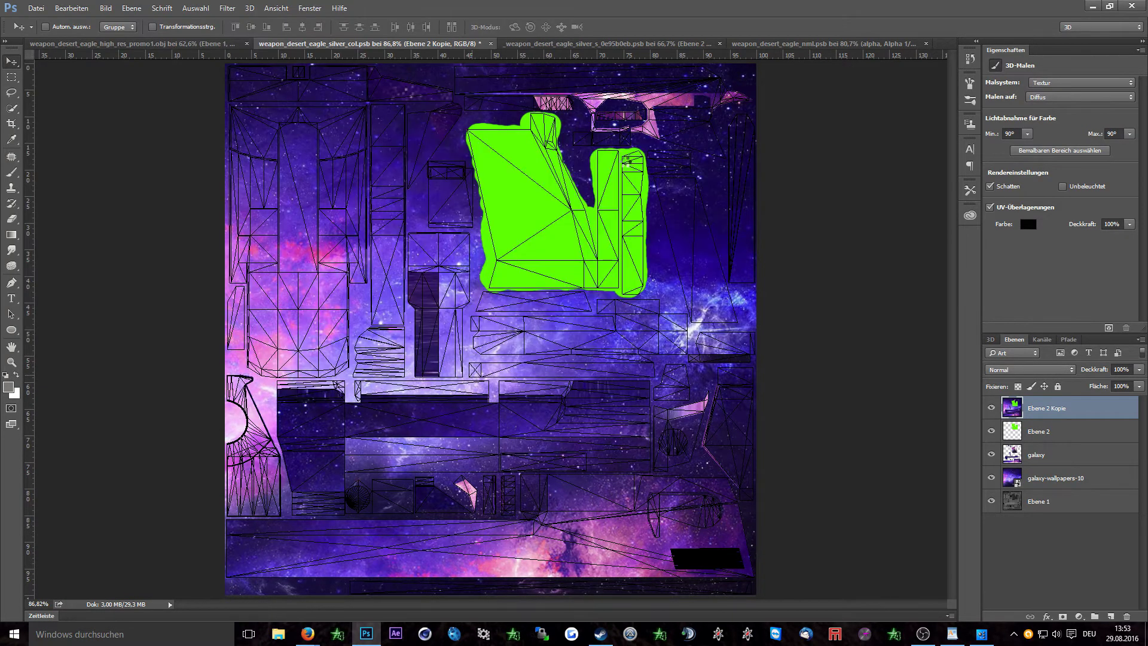
# Step: Save a DDS copy of the silver_s texture into the finished dgl huehue folder
pyautogui.hotkey('ctrl', 'Tab')
pyautogui.hotkey('shift', 'ctrl', 's')
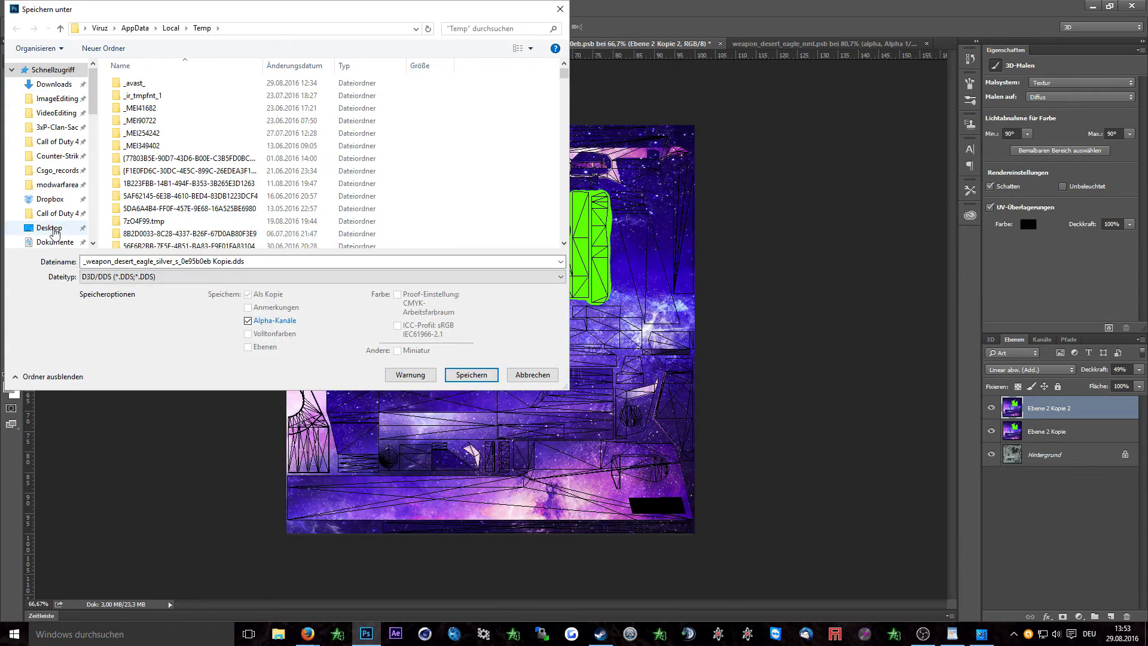
pyautogui.click(50, 227)
pyautogui.doubleClick(154, 134)
pyautogui.click(471, 374)
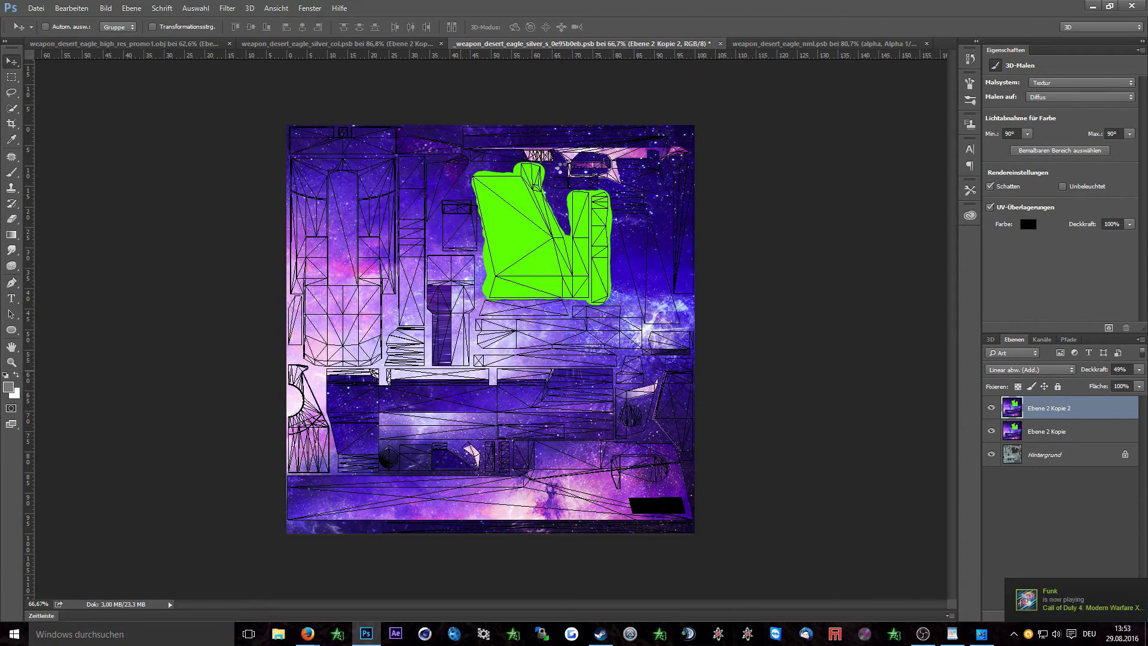
# Step: Save the nml normal map as a D3D/DDS copy into finished dgl huehue
pyautogui.hotkey('ctrl', 'Tab')
pyautogui.hotkey('shift', 'ctrl', 's')
pyautogui.click(149, 276)
pyautogui.click(149, 324)
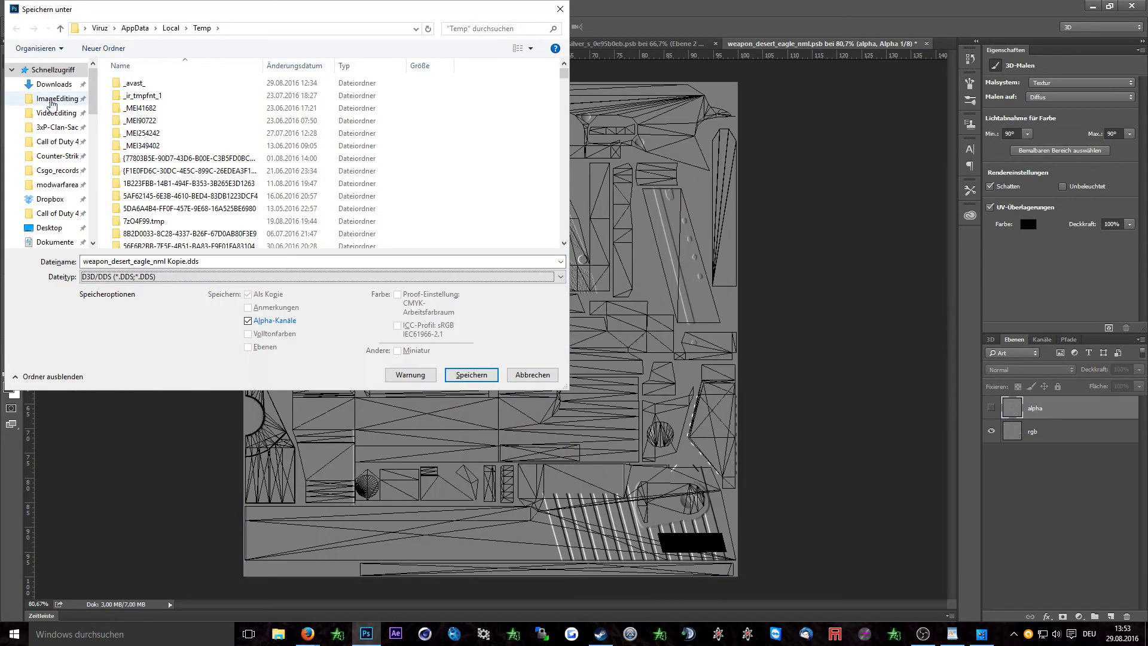
pyautogui.click(56, 98)
pyautogui.click(50, 227)
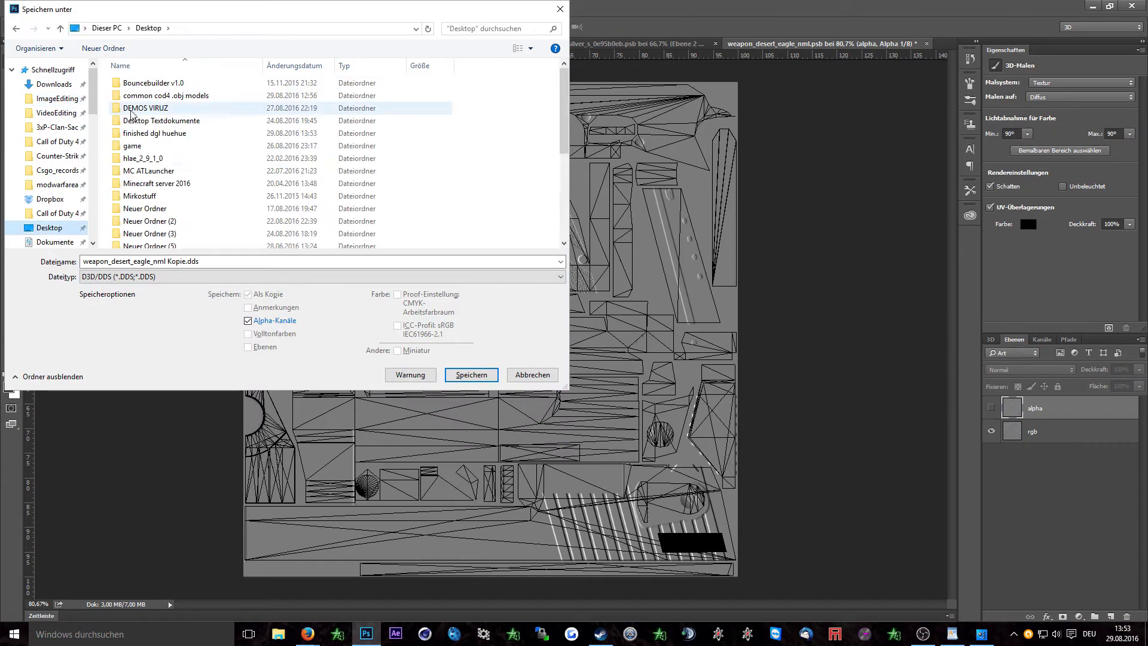
pyautogui.doubleClick(154, 135)
pyautogui.click(472, 374)
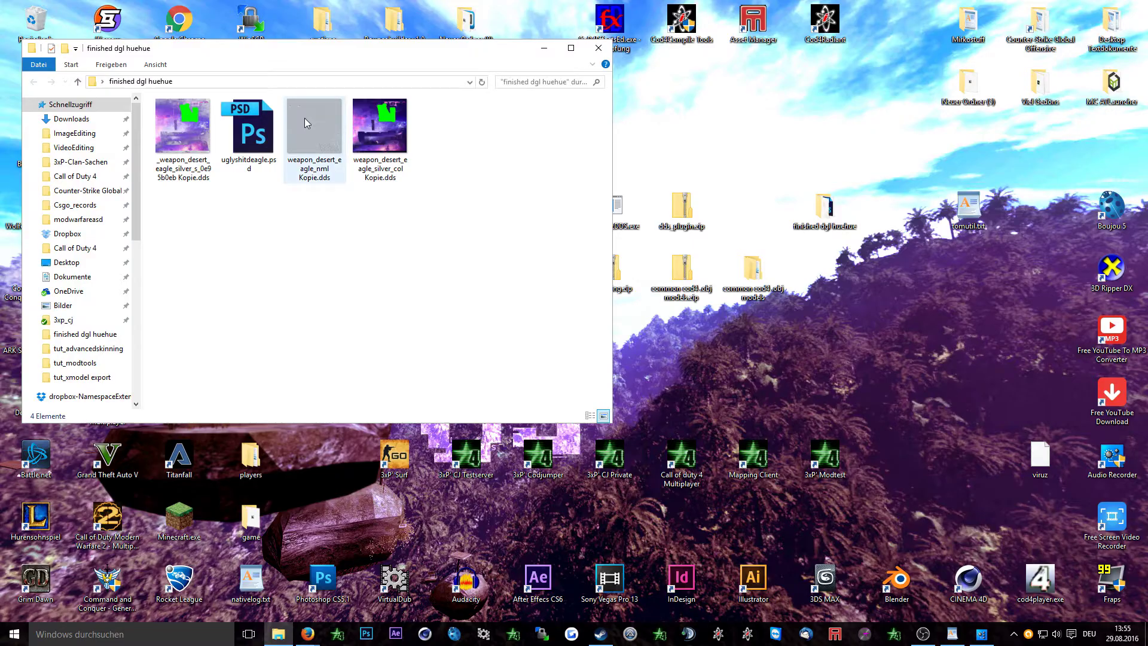
# Step: Snap the texture folder to the left half and open a second Explorer window on the right
pyautogui.press('super+Left')
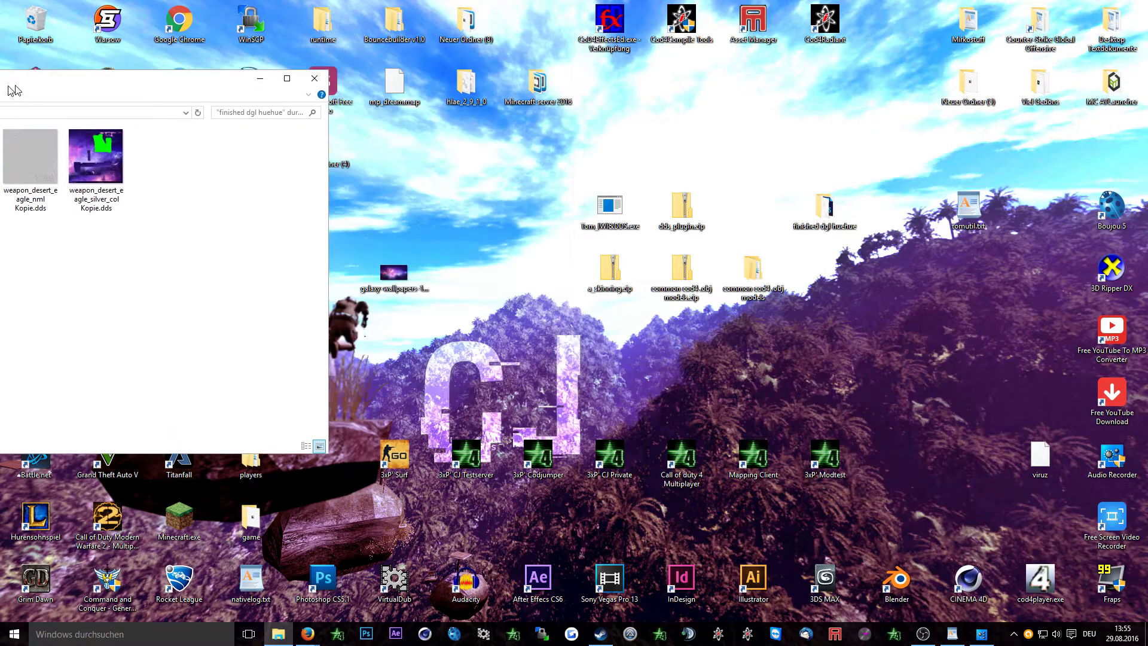
pyautogui.click(307, 323)
pyautogui.click(285, 637)
pyautogui.rightClick(285, 638)
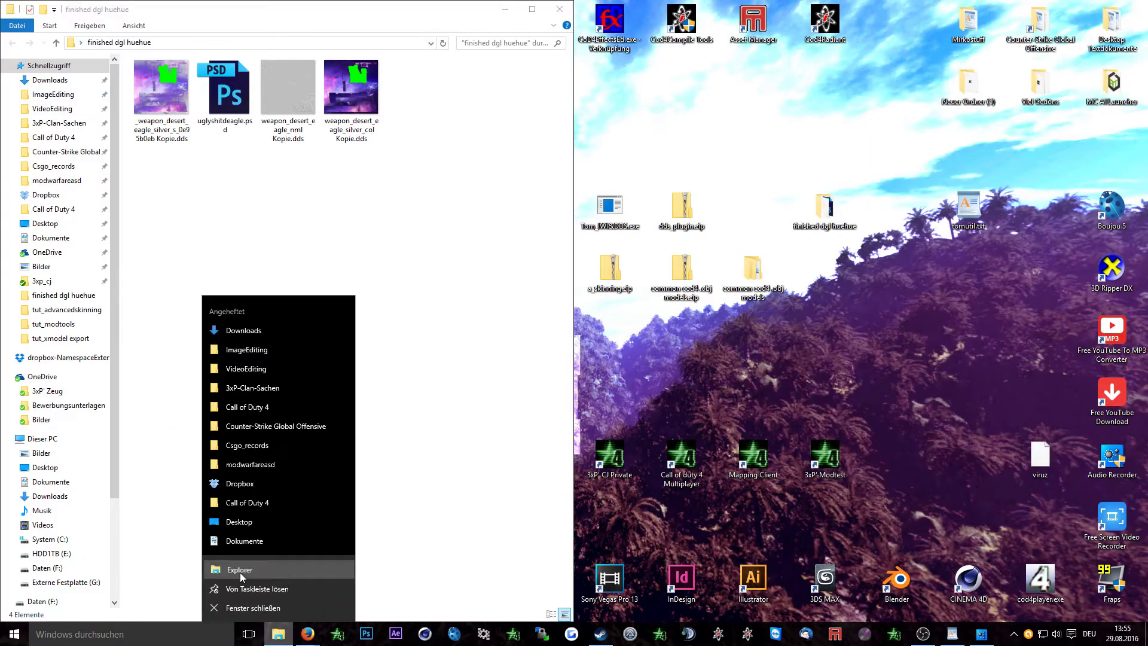
pyautogui.click(240, 569)
pyautogui.moveTo(284, 69); pyautogui.dragTo(1147, 139)
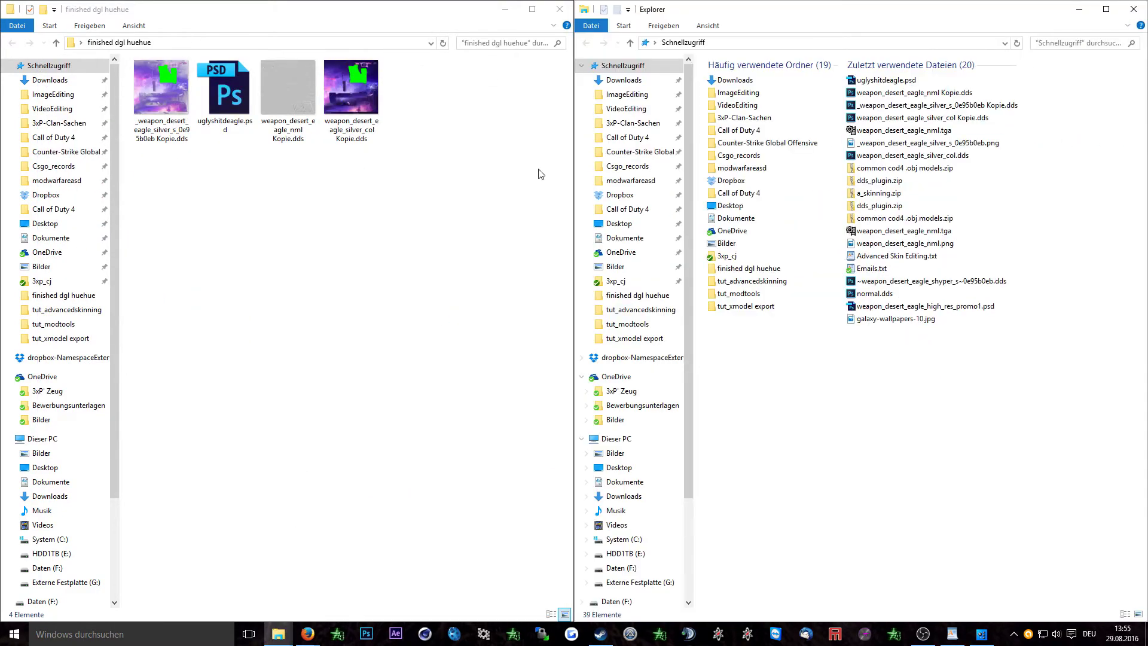
# Step: Browse into Call of Duty 4\main\iw_04.iwd and open its images folder
pyautogui.click(628, 137)
pyautogui.doubleClick(735, 116)
pyautogui.doubleClick(734, 330)
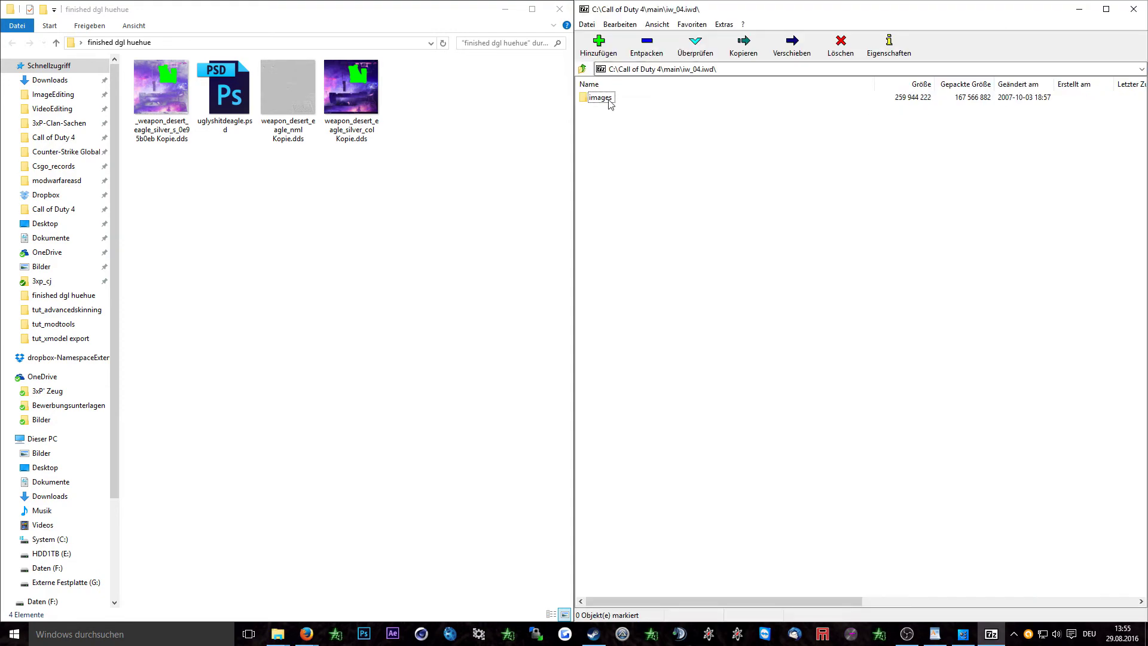
pyautogui.doubleClick(600, 97)
pyautogui.scroll(-10, 674, 231)
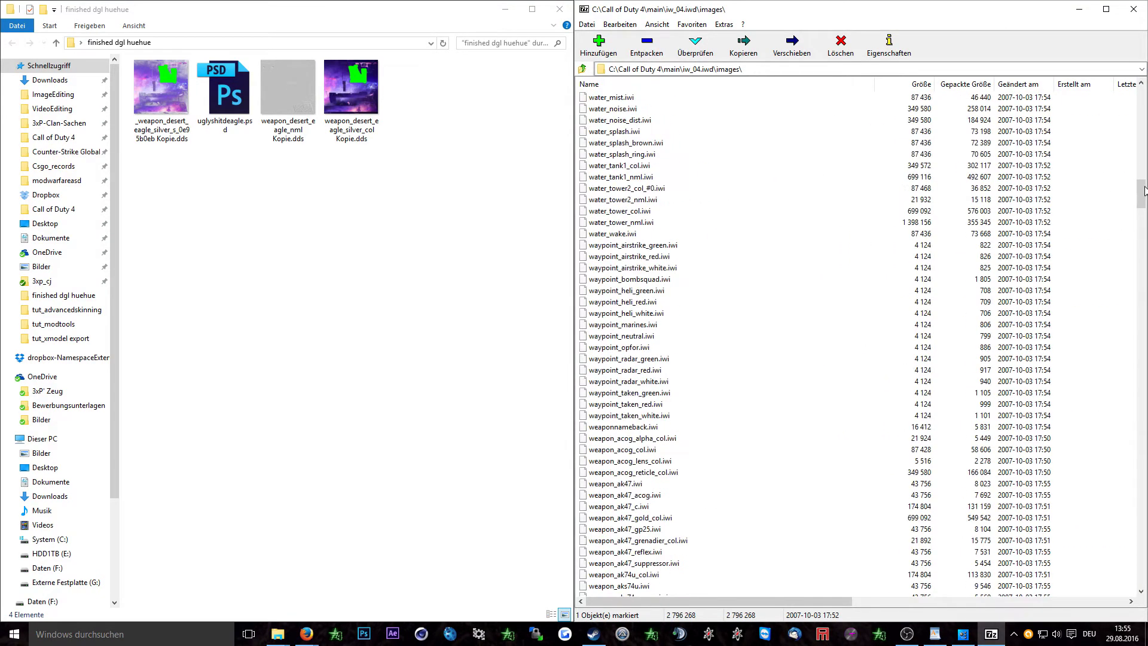
pyautogui.moveTo(1145, 190); pyautogui.dragTo(1134, 238)
# Step: Strip ' Kopie' from the names of the silver_col, nml and specular DDS files
pyautogui.click(628, 234)
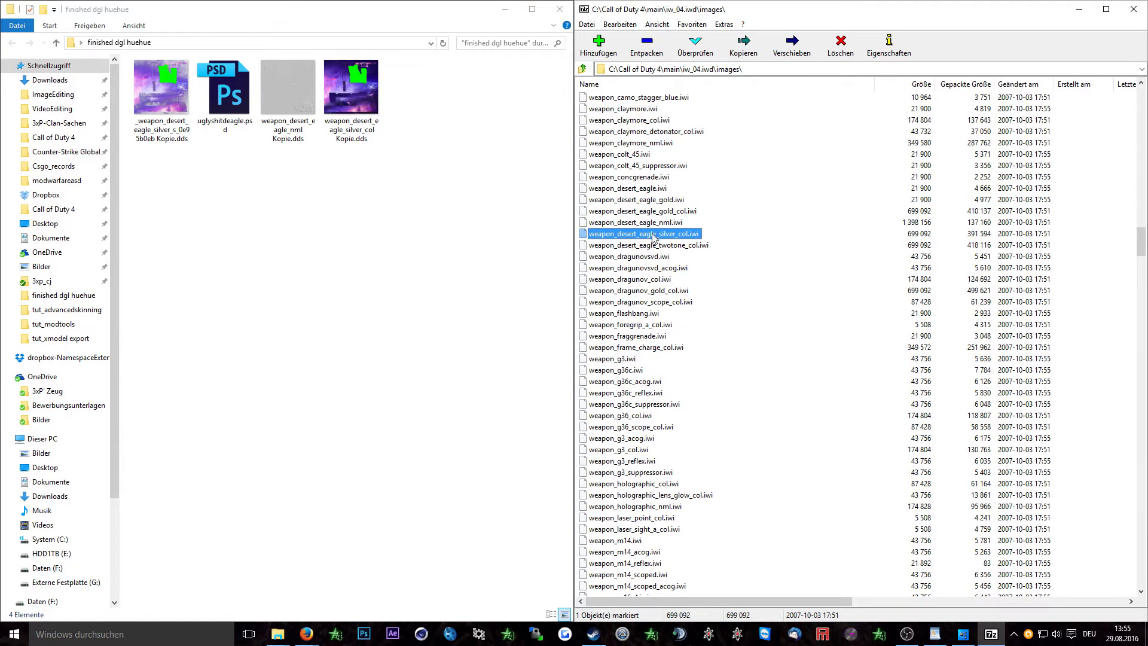
pyautogui.rightClick(361, 114)
pyautogui.click(410, 359)
pyautogui.press('Right')
pyautogui.press('BackSpace')
pyautogui.press('BackSpace')
pyautogui.press('BackSpace')
pyautogui.press('BackSpace')
pyautogui.press('BackSpace')
pyautogui.press('BackSpace')
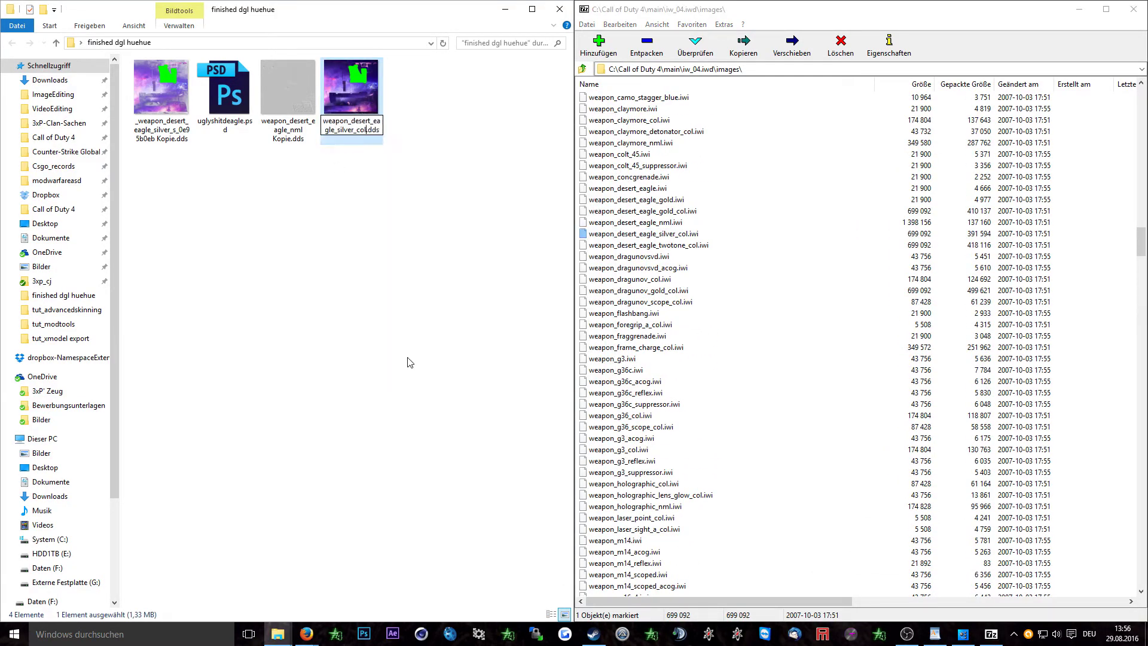
pyautogui.hotkey('shift', 'Tab')
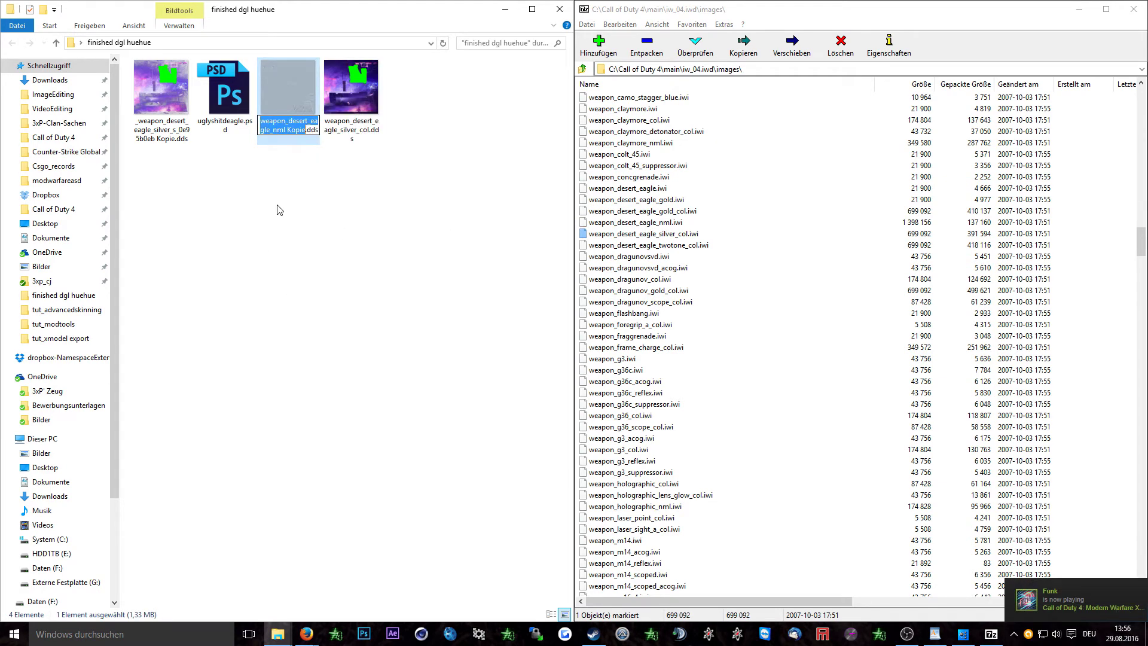
pyautogui.press('Right')
pyautogui.press('BackSpace')
pyautogui.press('BackSpace')
pyautogui.press('BackSpace')
pyautogui.press('BackSpace')
pyautogui.press('BackSpace')
pyautogui.press('BackSpace')
pyautogui.hotkey('shift', 'Tab')
pyautogui.hotkey('shift', 'Tab')
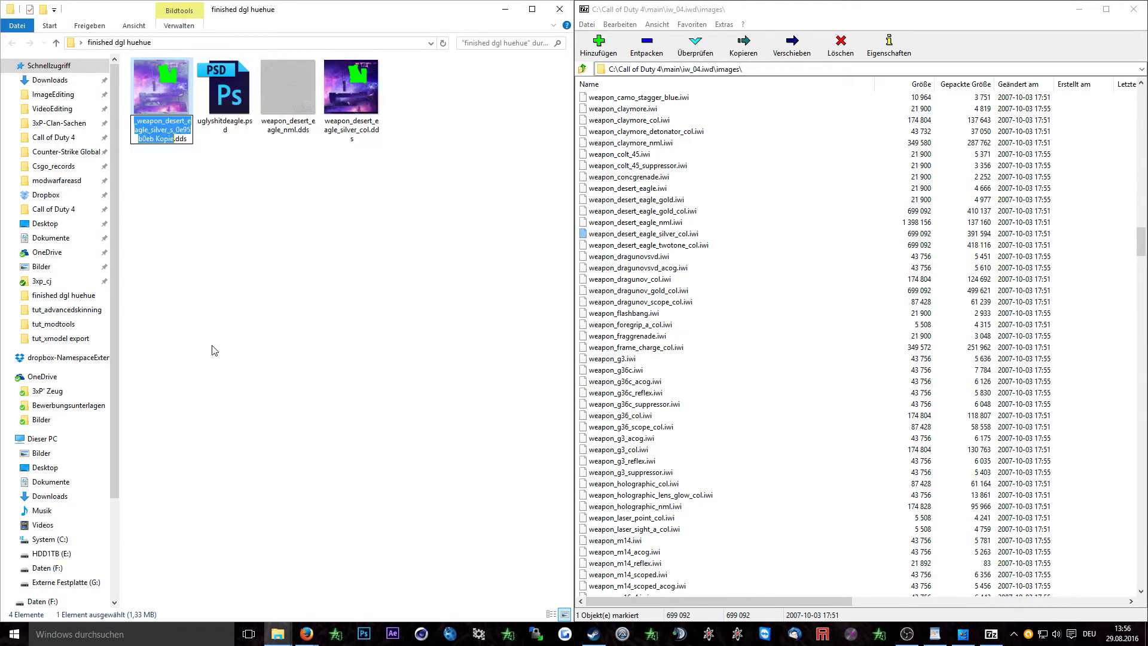
pyautogui.press('Right')
pyautogui.press('BackSpace')
pyautogui.press('BackSpace')
pyautogui.press('BackSpace')
pyautogui.press('BackSpace')
pyautogui.press('BackSpace')
pyautogui.press('BackSpace')
pyautogui.press('Return')
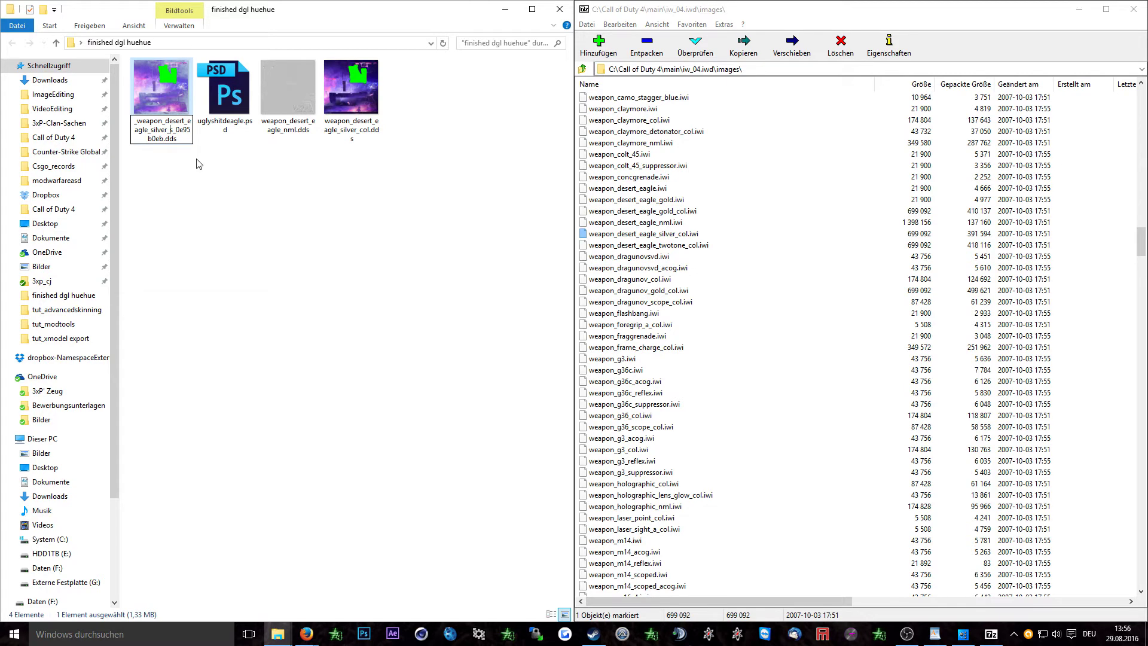
# Step: Rename the specular file to ~weapon_desert_eagle_silver_s~0e95b0eb.dds
pyautogui.press('Delete')
pyautogui.write('~')
pyautogui.press('Home')
pyautogui.press('Delete')
pyautogui.press('Return')
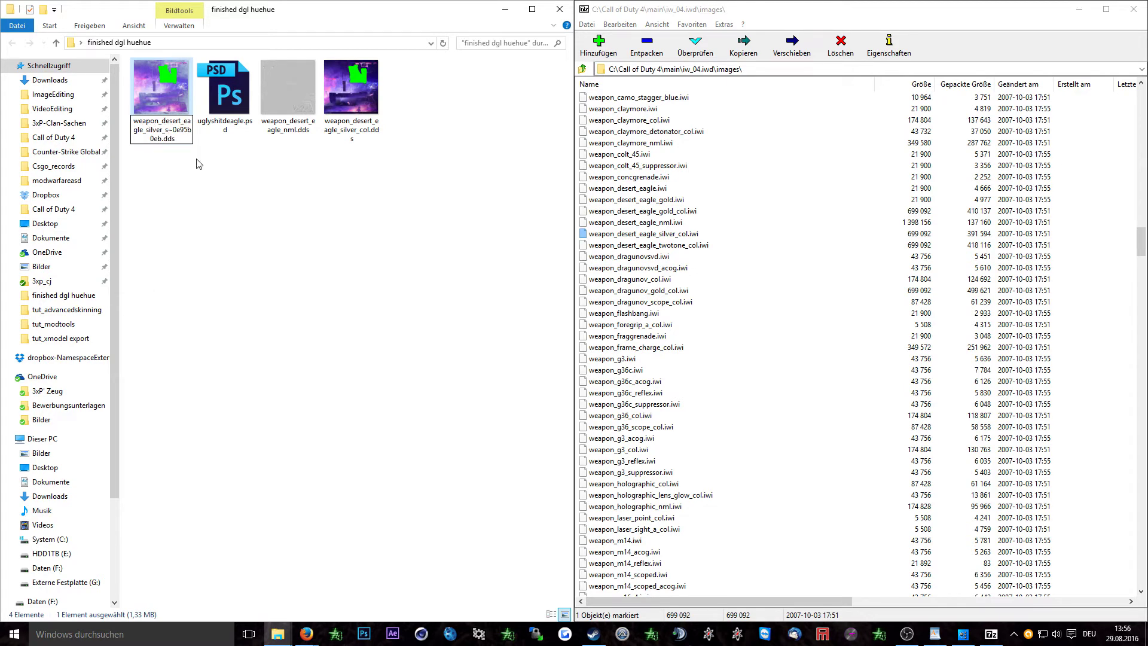
# Step: Verify the silver_s texture name inside iw_06.iwd's images folder, then close the archive
pyautogui.hotkey('alt', 'Tab')
pyautogui.press('Down')
pyautogui.press('Down')
pyautogui.press('Return')
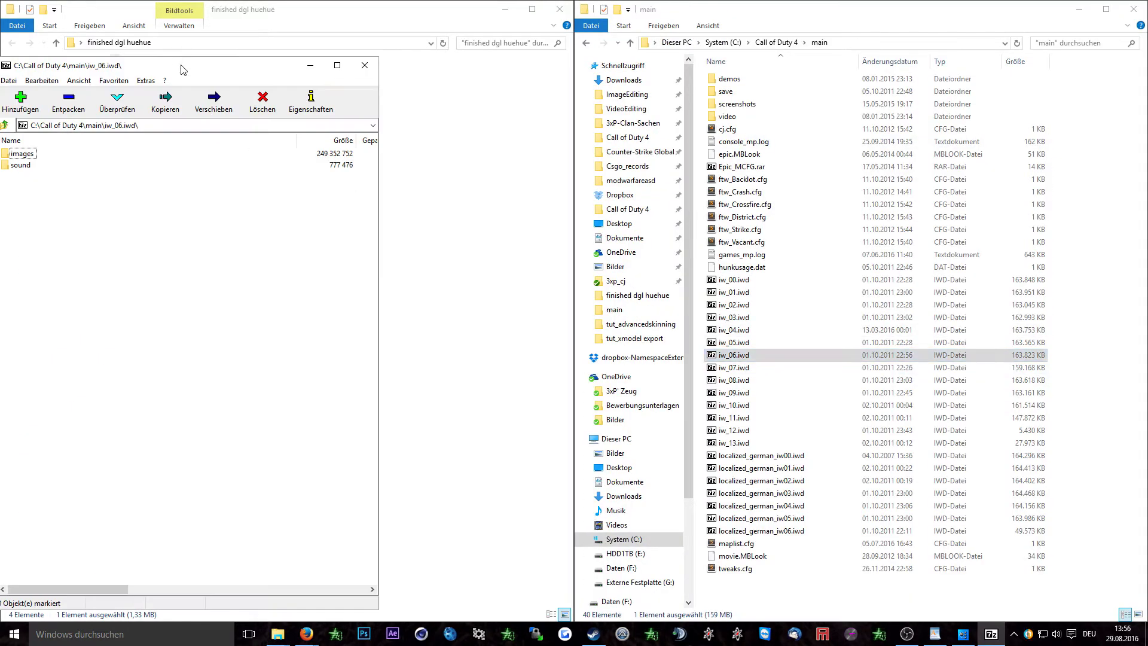
pyautogui.press('super+Right')
pyautogui.press('Return')
pyautogui.press('pagedown')
pyautogui.press('pagedown')
pyautogui.press('pagedown')
pyautogui.press('pagedown')
pyautogui.press('pagedown')
pyautogui.press('pagedown')
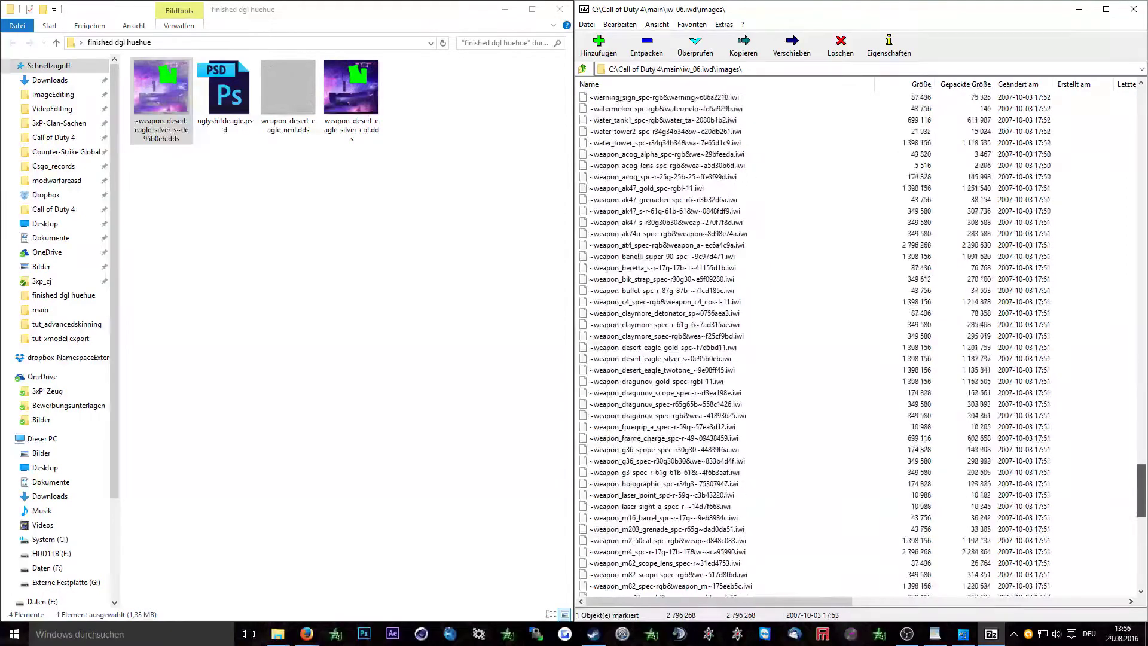
pyautogui.scroll(-1, 693, 352)
pyautogui.click(694, 348)
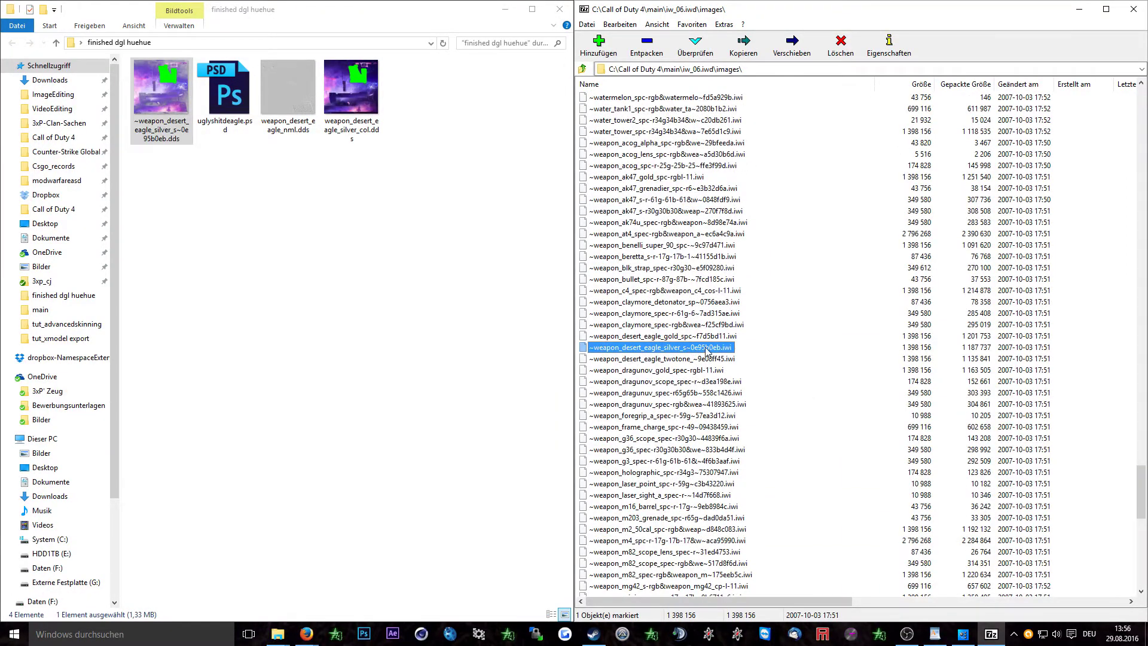
pyautogui.click(296, 210)
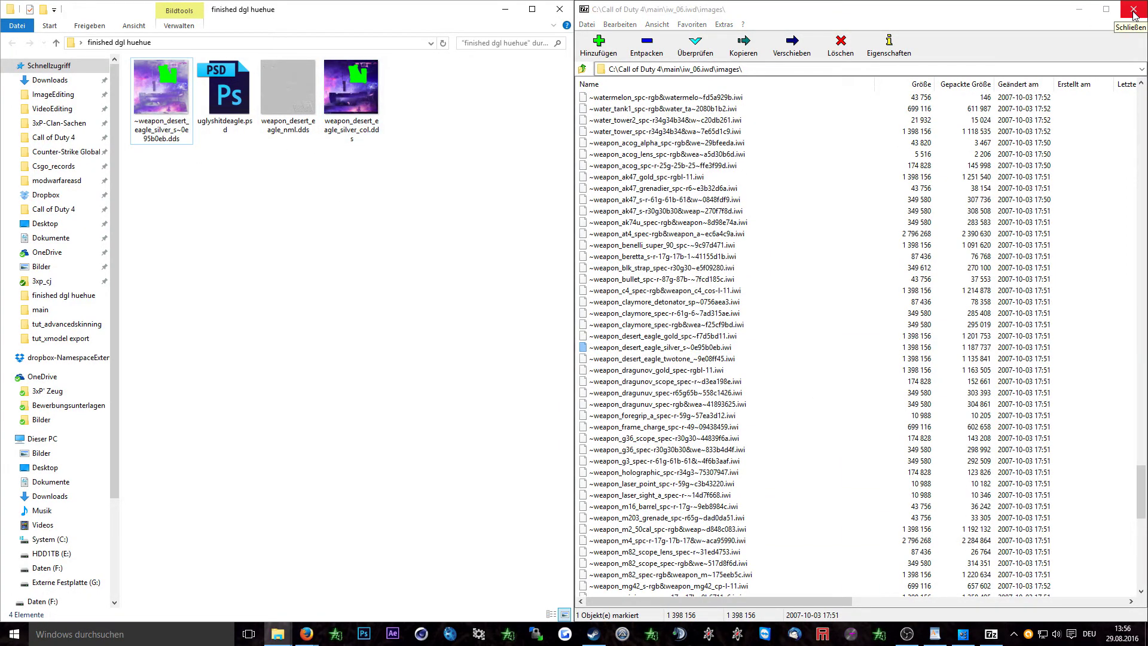
pyautogui.click(1133, 15)
# Step: Move Tom_IWI&DDS.exe into the folder, convert the three Desert Eagle DDS files to IWI, and open a_skinning.zip
pyautogui.click(1133, 9)
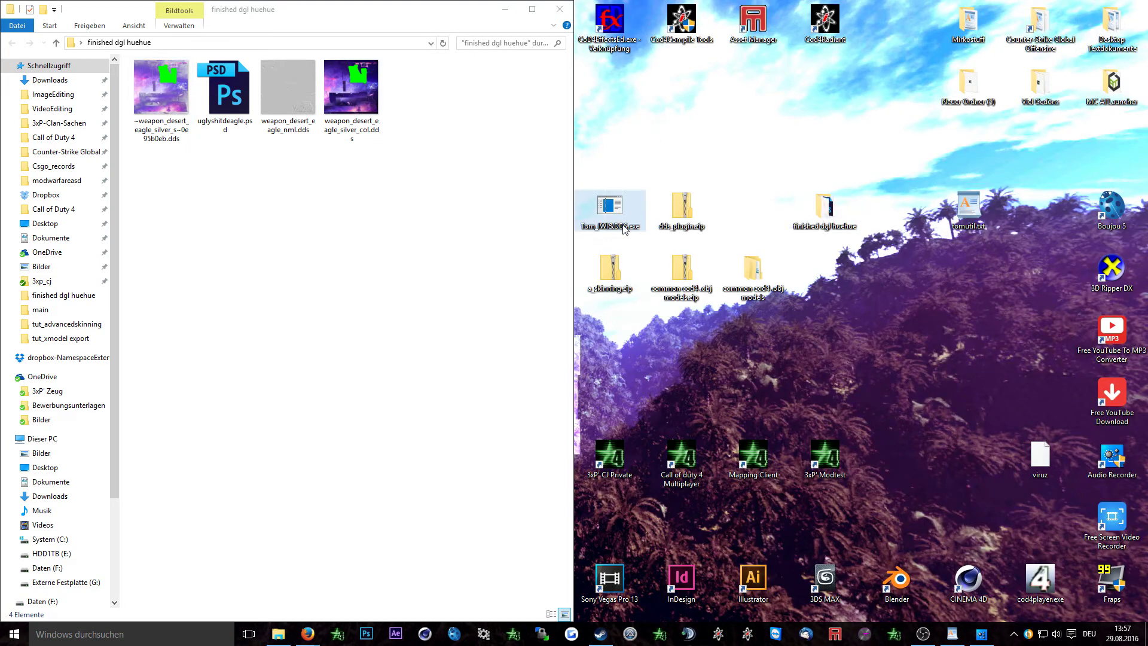
pyautogui.moveTo(624, 229); pyautogui.dragTo(393, 209)
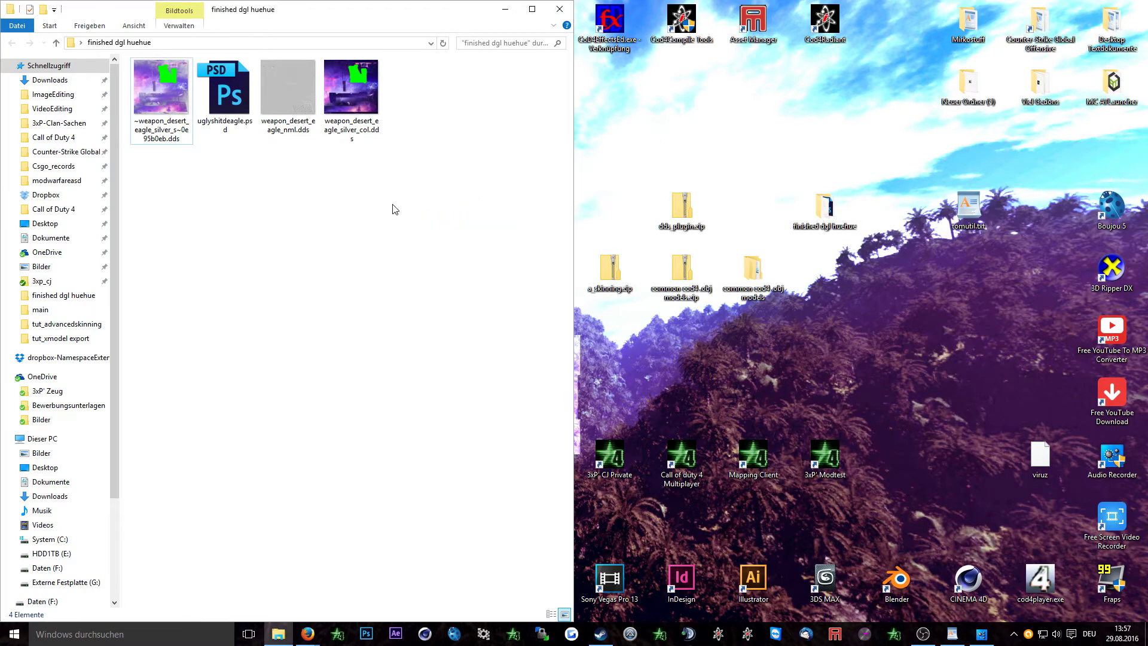
pyautogui.click(349, 81)
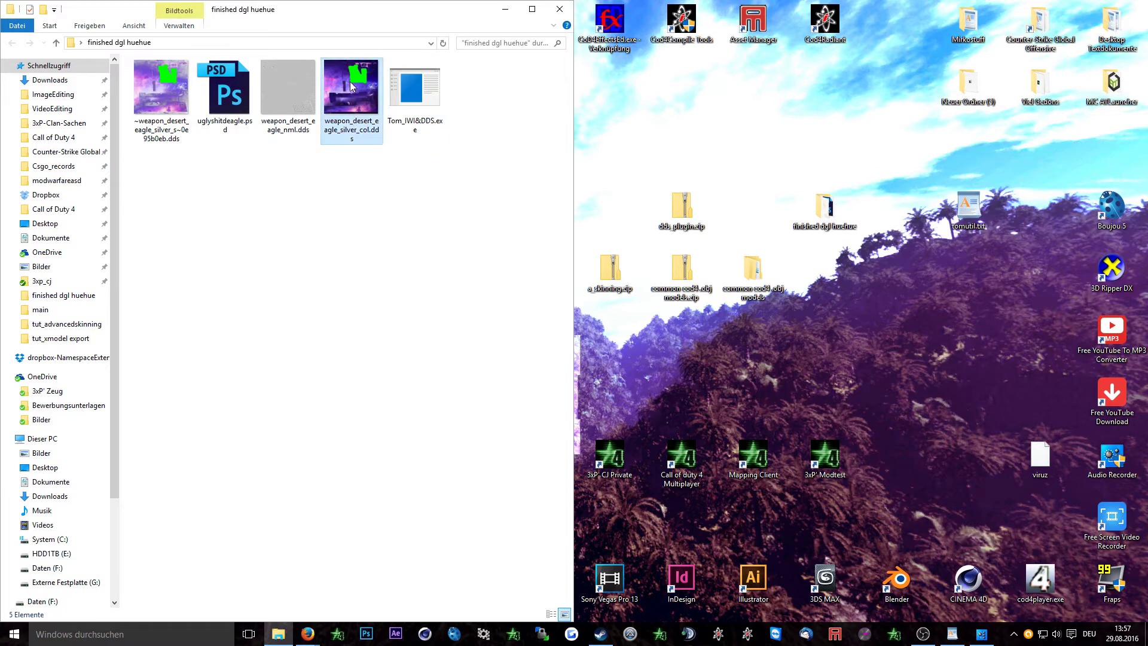
pyautogui.keyDown('ctrl'); pyautogui.click(287, 90); pyautogui.keyUp('ctrl')
pyautogui.keyDown('ctrl'); pyautogui.click(179, 102); pyautogui.keyUp('ctrl')
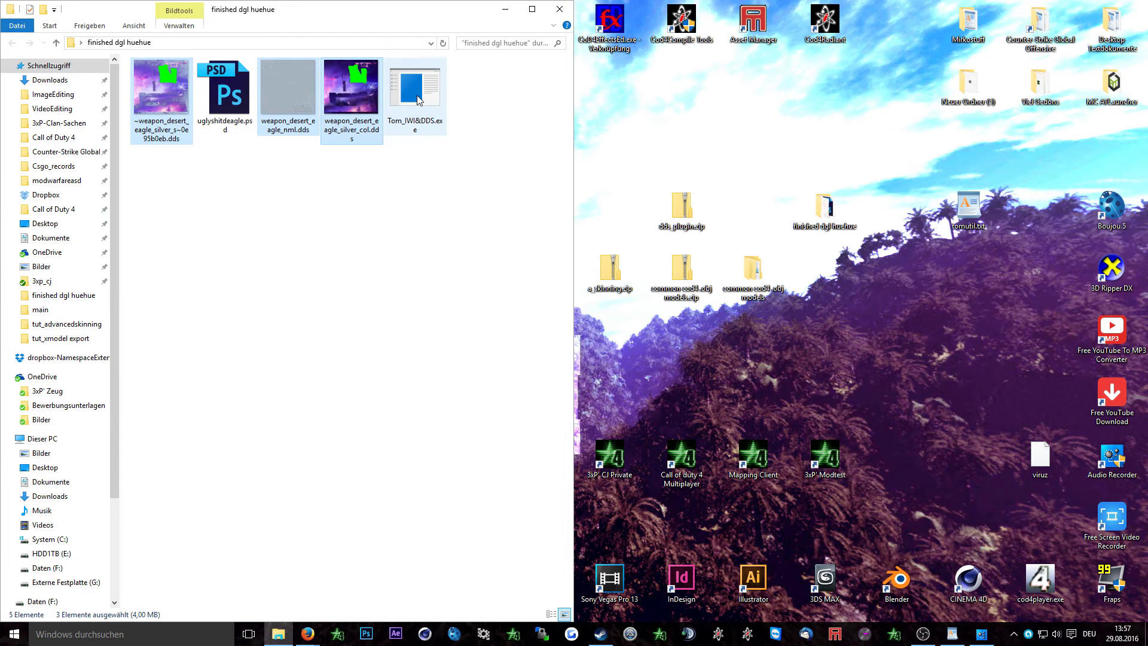
pyautogui.moveTo(417, 101); pyautogui.dragTo(417, 100)
pyautogui.click(475, 106)
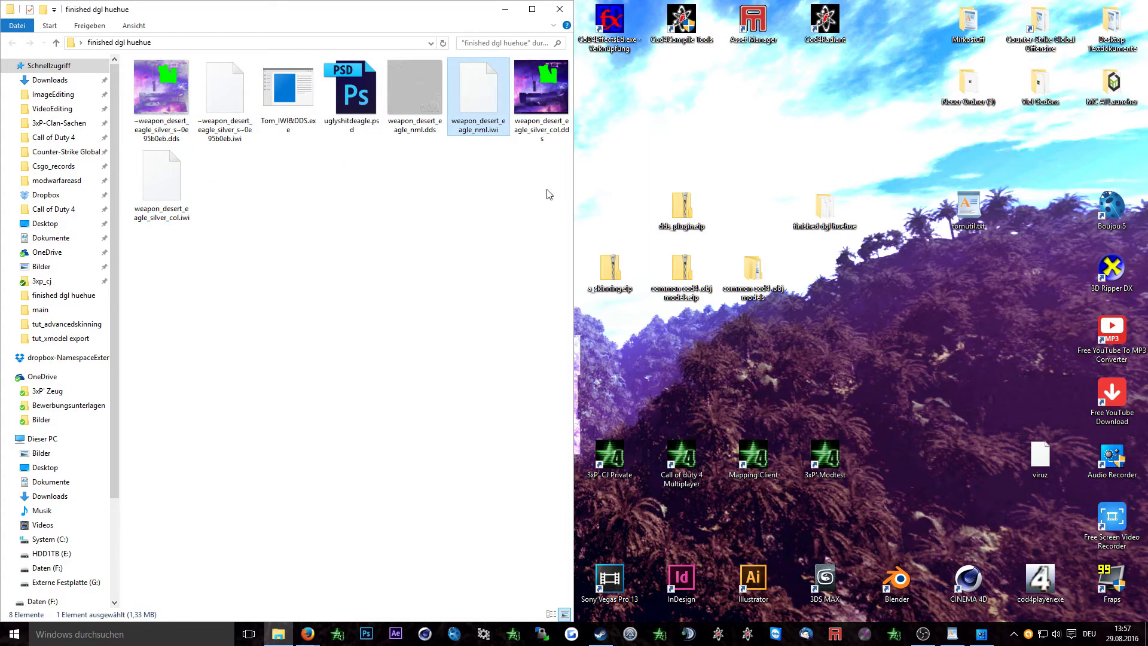
pyautogui.click(610, 271)
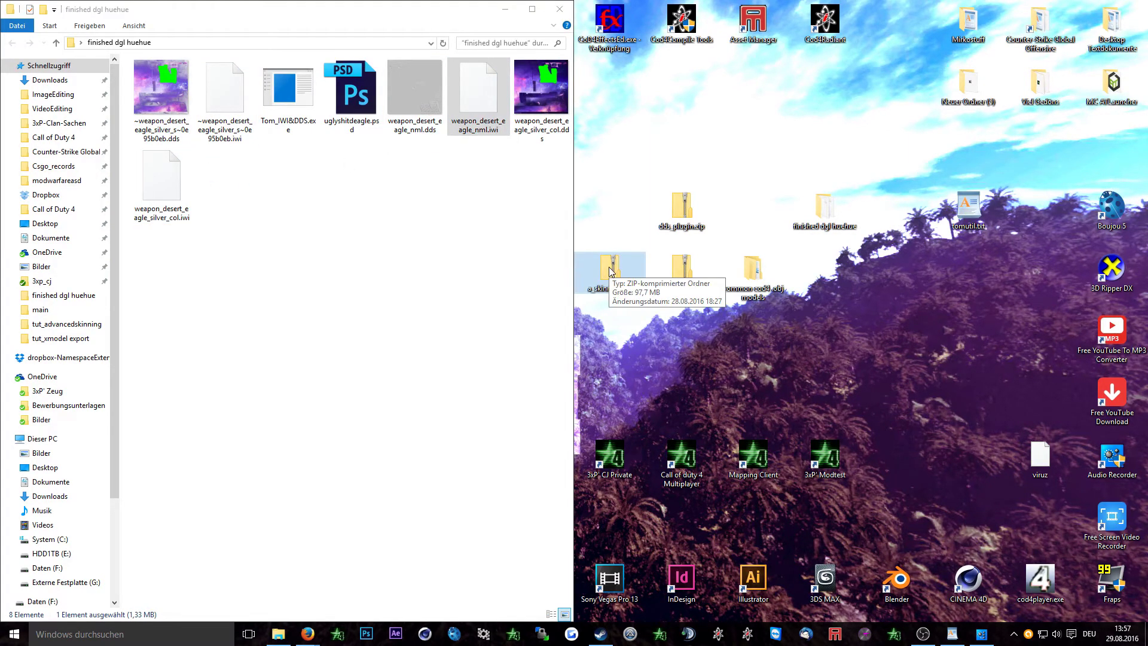
pyautogui.doubleClick(610, 270)
# Step: Copy the a_skinning folder from the zip into Call of Duty 4\mods
pyautogui.press('super+Left')
pyautogui.press('Escape')
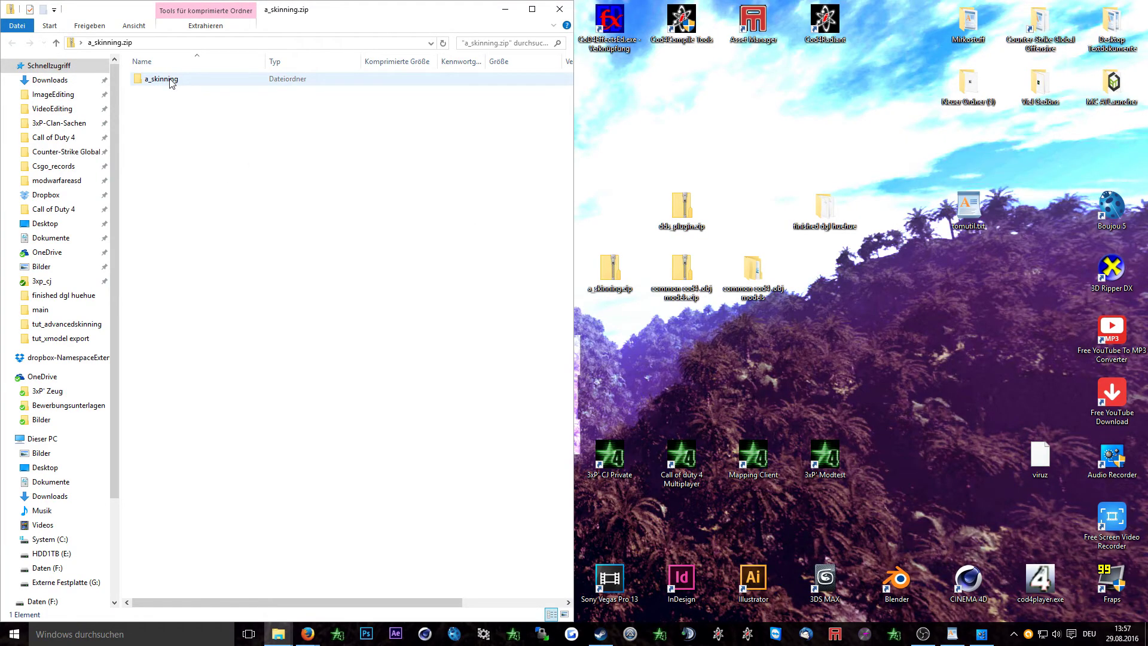
pyautogui.press('super+e')
pyautogui.press('super+Right')
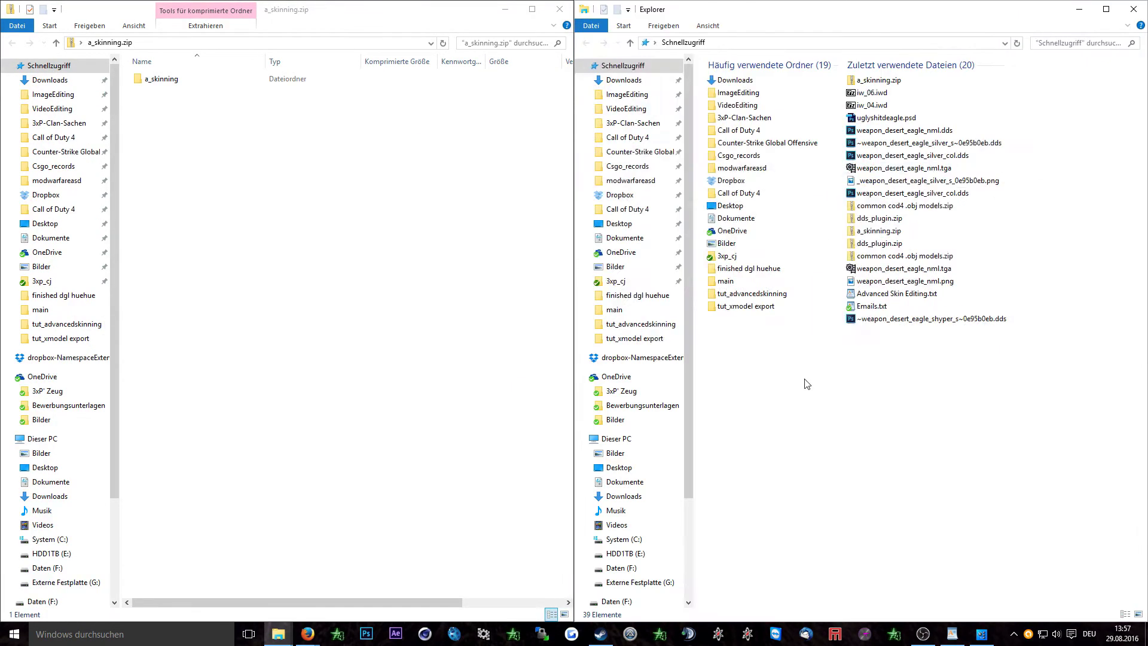
pyautogui.click(628, 137)
pyautogui.doubleClick(727, 142)
pyautogui.moveTo(160, 80); pyautogui.dragTo(1089, 311)
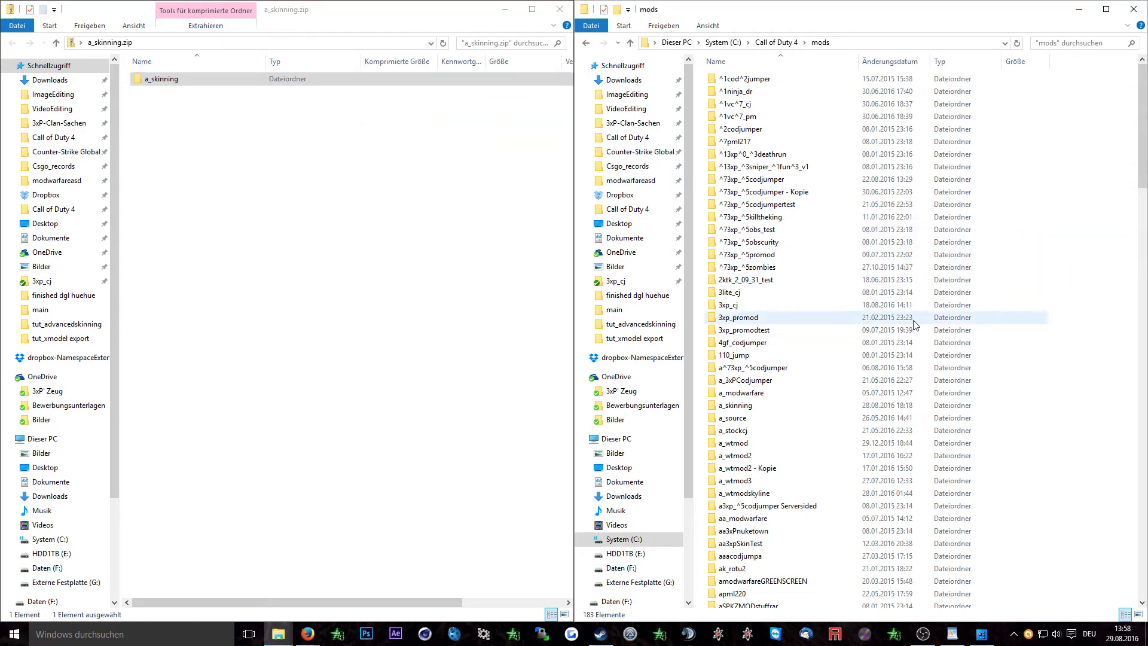
pyautogui.scroll(-2, 913, 323)
# Step: Add the three Desert Eagle .iwi textures to the images folder of a_skinning\3xpcj.iwd
pyautogui.doubleClick(740, 338)
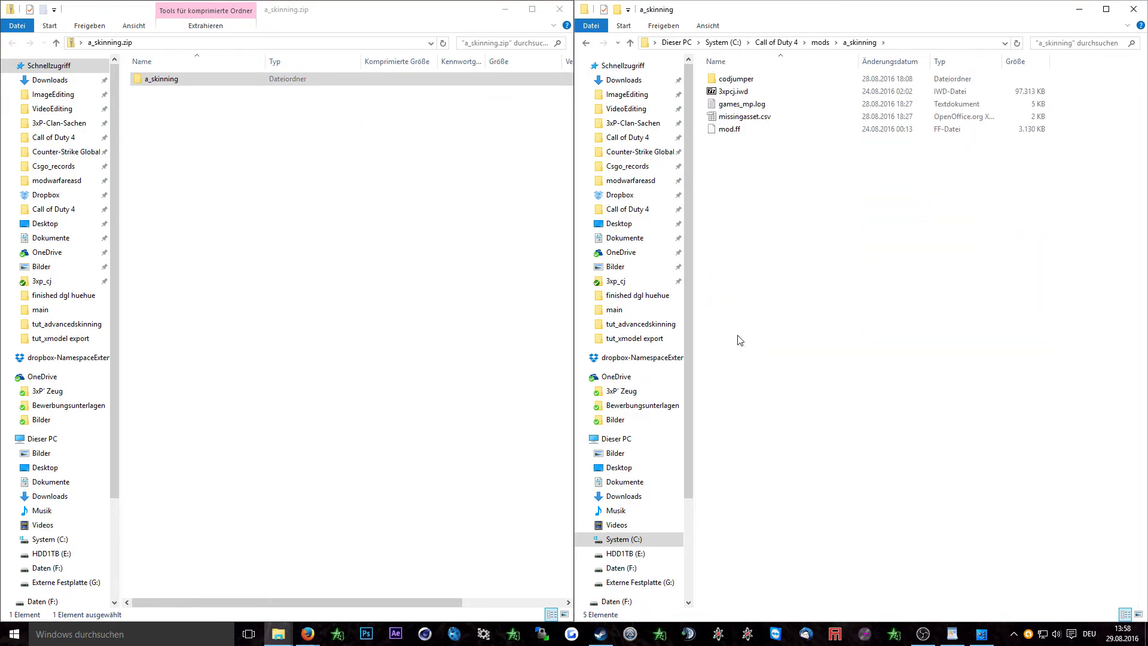
pyautogui.doubleClick(734, 91)
pyautogui.press('super+Right')
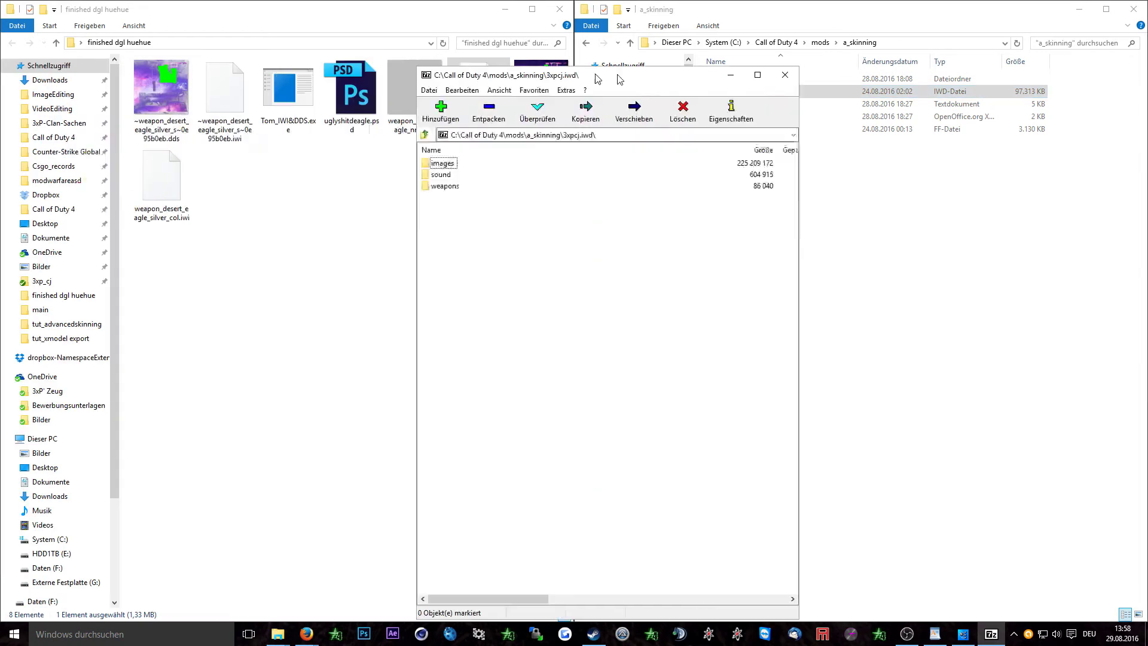
pyautogui.doubleClick(600, 97)
pyautogui.click(479, 95)
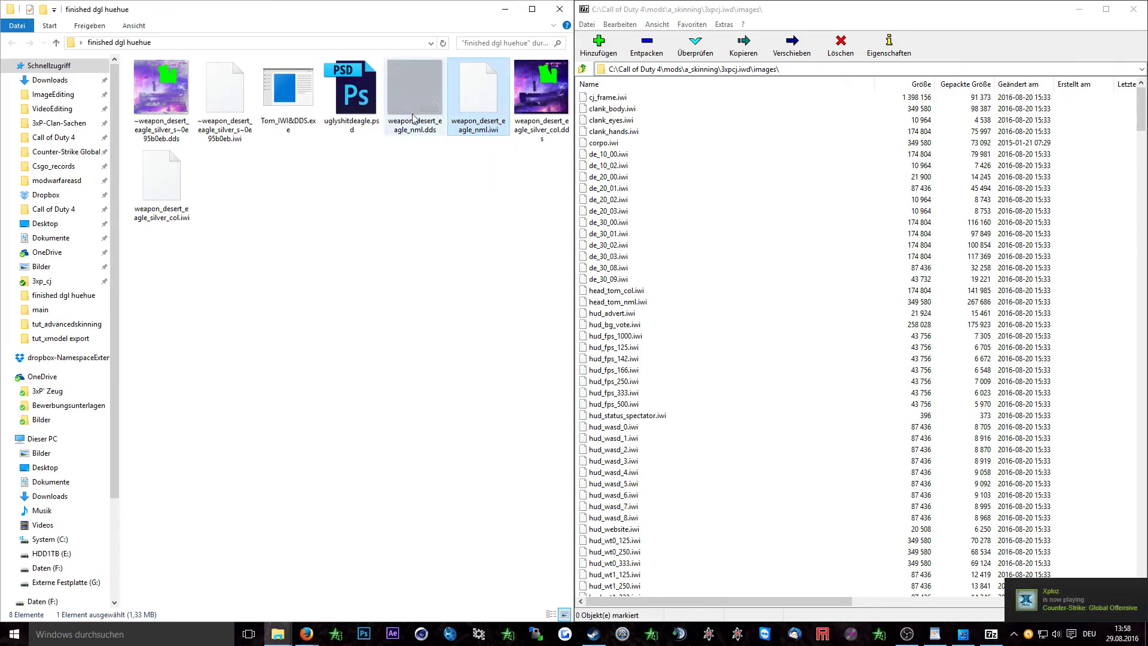
pyautogui.keyDown('ctrl'); pyautogui.click(225, 99); pyautogui.keyUp('ctrl')
pyautogui.keyDown('ctrl'); pyautogui.click(161, 179); pyautogui.keyUp('ctrl')
pyautogui.moveTo(162, 176); pyautogui.dragTo(687, 299)
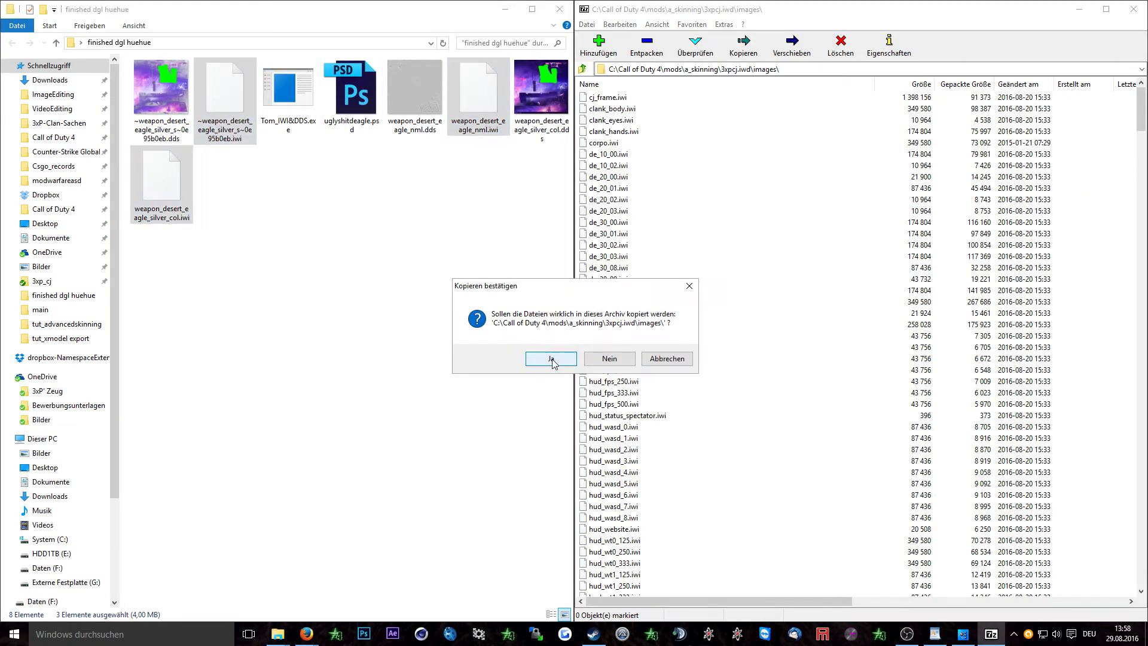
pyautogui.click(554, 361)
pyautogui.click(1134, 9)
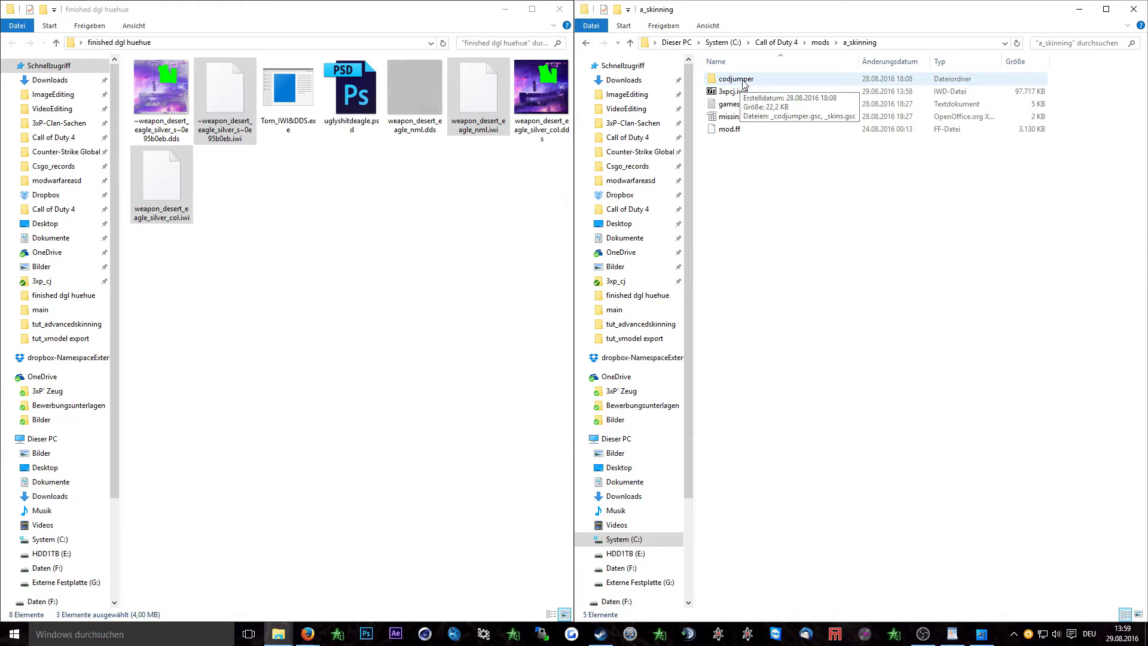
# Step: Open codjumper's _skins.gsc in Sublime Text 2
pyautogui.click(559, 9)
pyautogui.doubleClick(736, 79)
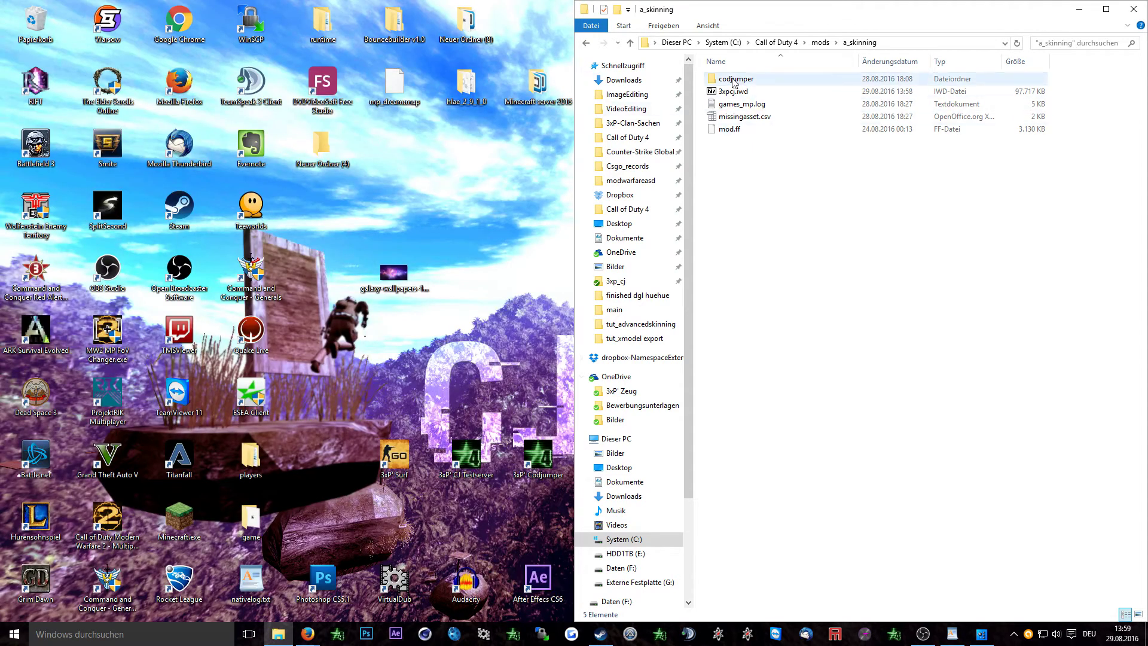
pyautogui.rightClick(735, 98)
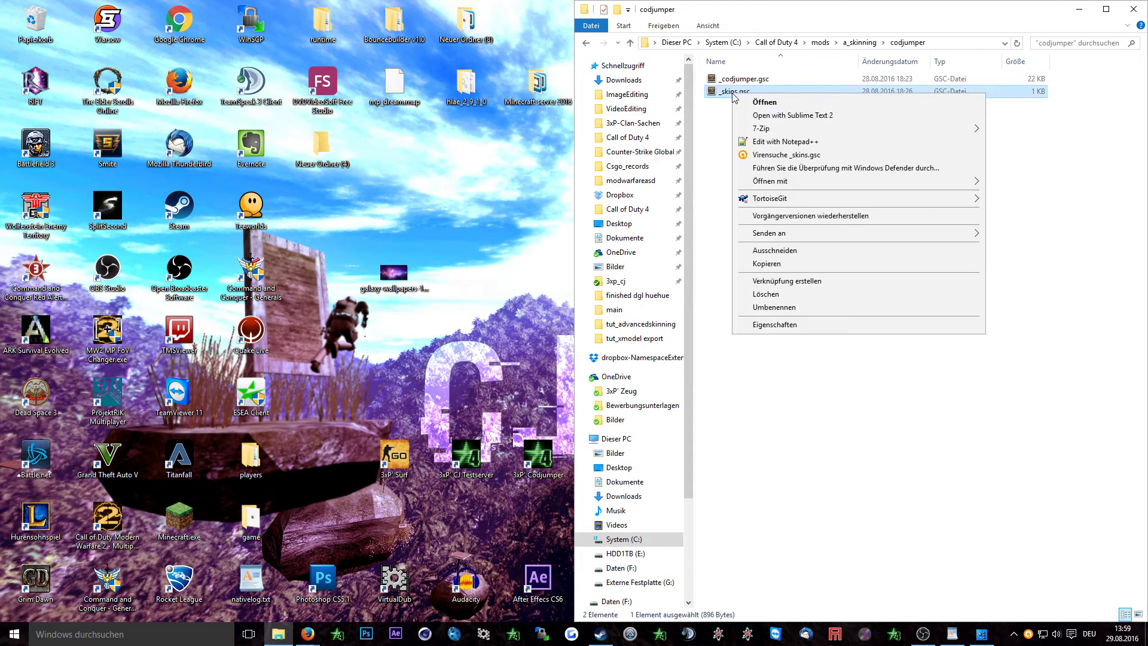
pyautogui.click(776, 115)
# Step: Replace "viewhands_usmc" on line 24 with "viewhands_black_kit" copied from line 12
pyautogui.doubleClick(211, 184)
pyautogui.hotkey('ctrl', 'shift', 'space')
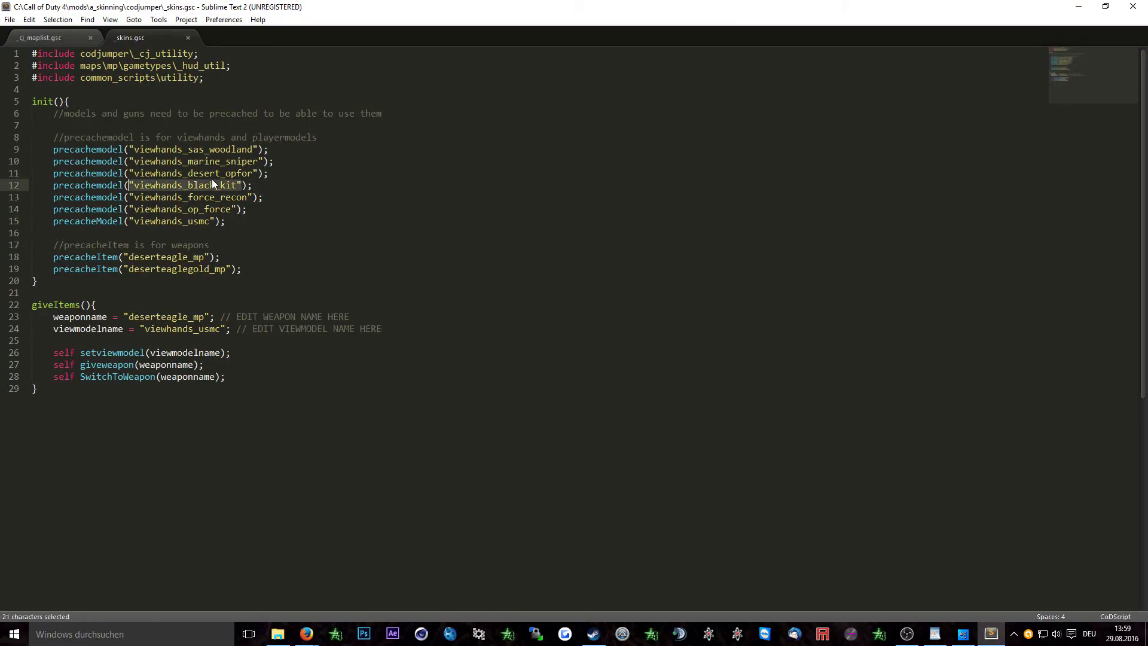
pyautogui.rightClick(206, 187)
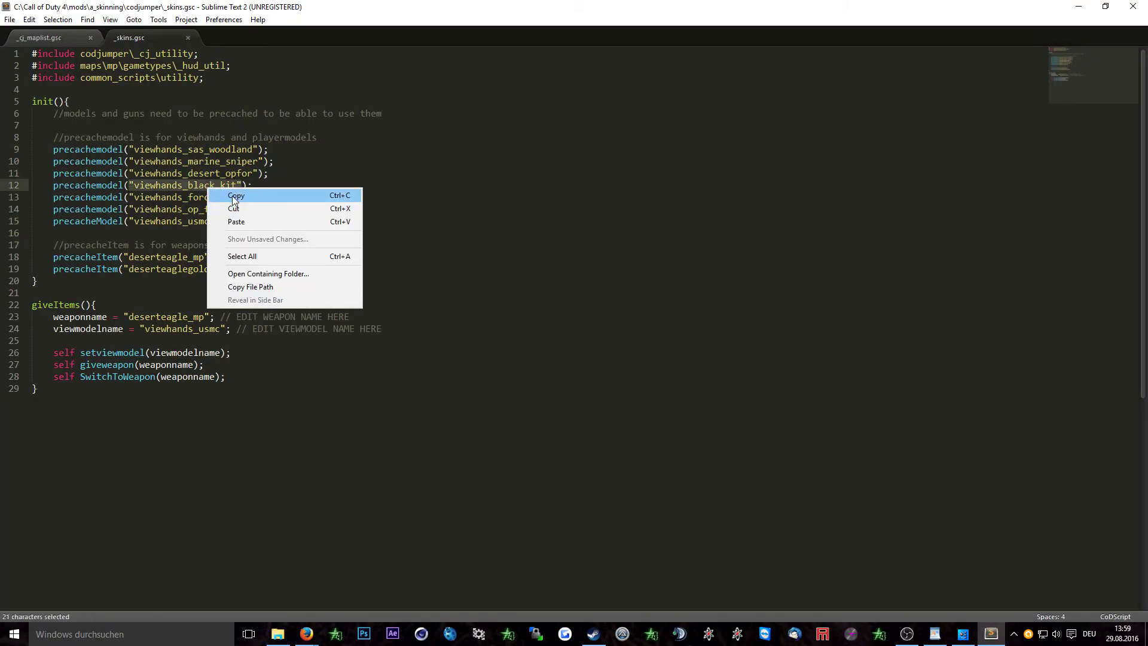
pyautogui.click(227, 194)
pyautogui.moveTo(226, 329); pyautogui.dragTo(140, 330)
pyautogui.rightClick(153, 330)
pyautogui.click(183, 356)
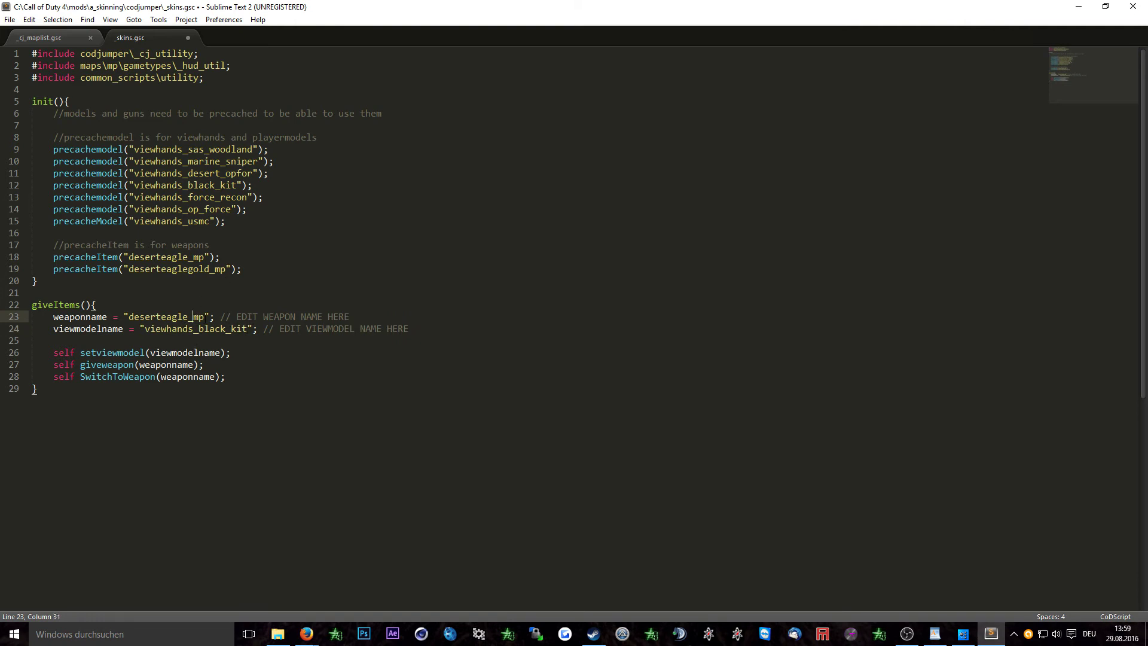
# Step: Keep the weapon name as deserteagle_mp, save _skins.gsc, and clear the desktop
pyautogui.moveTo(188, 317); pyautogui.dragTo(137, 320)
pyautogui.write('des')
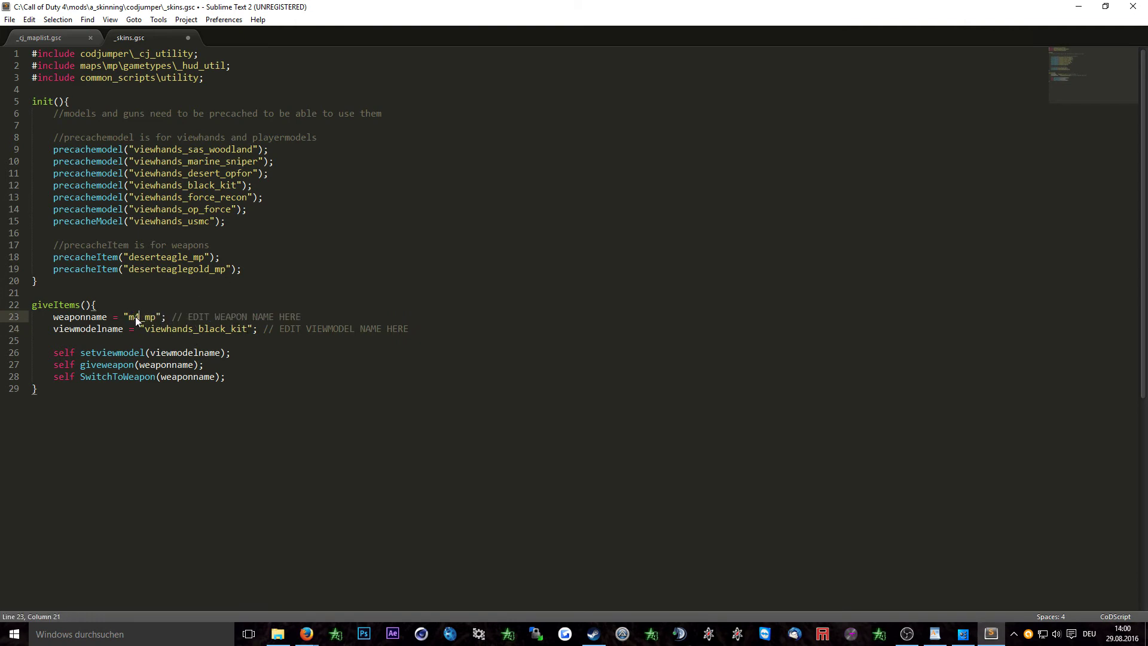
pyautogui.write('erteaglegold')
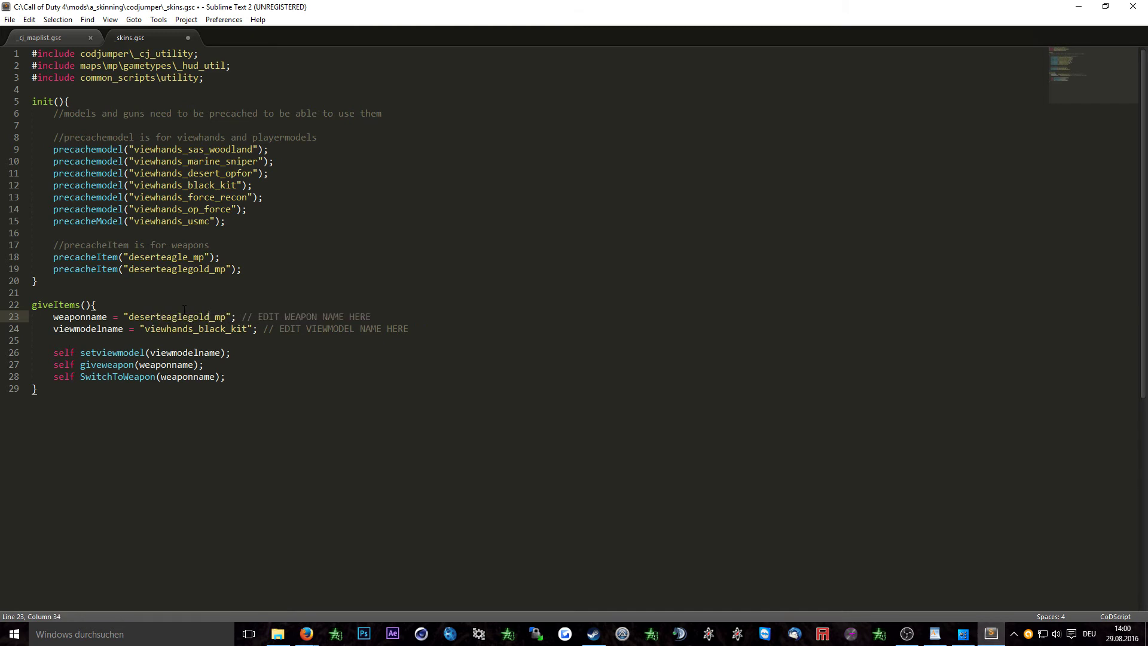
pyautogui.press('BackSpace')
pyautogui.press('BackSpace')
pyautogui.press('BackSpace')
pyautogui.press('BackSpace')
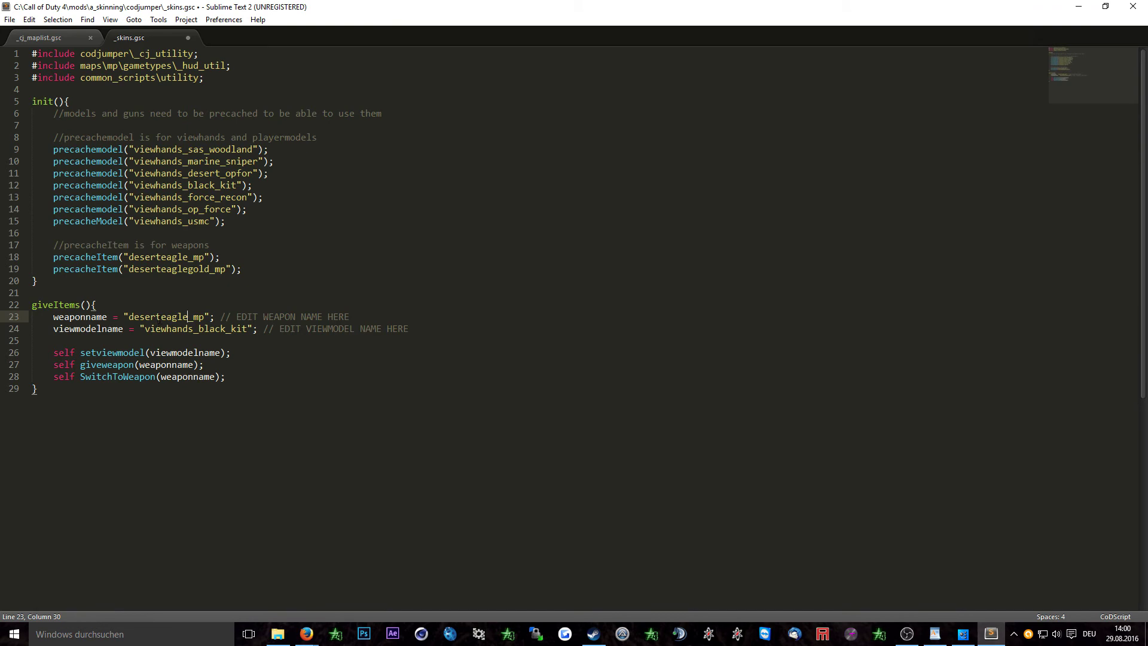
pyautogui.hotkey('ctrl', 's')
pyautogui.click(1079, 7)
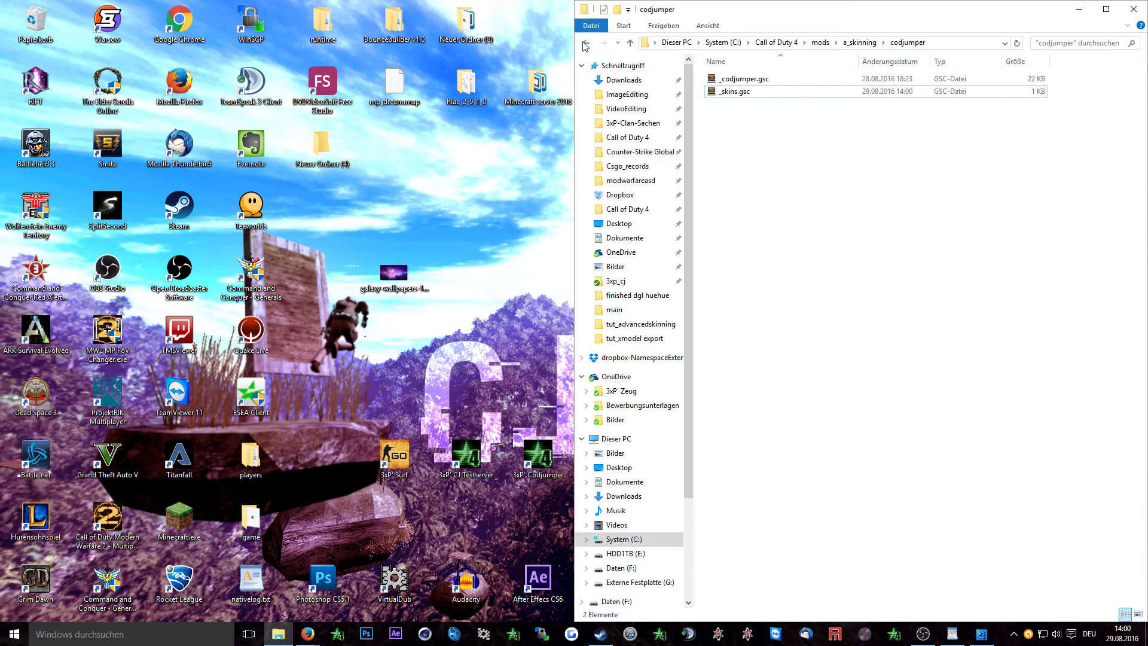
pyautogui.press('super+d')
# Step: Launch Call of Duty 4 multiplayer and start the a_skinning mod
pyautogui.doubleClick(682, 454)
pyautogui.press('Return')
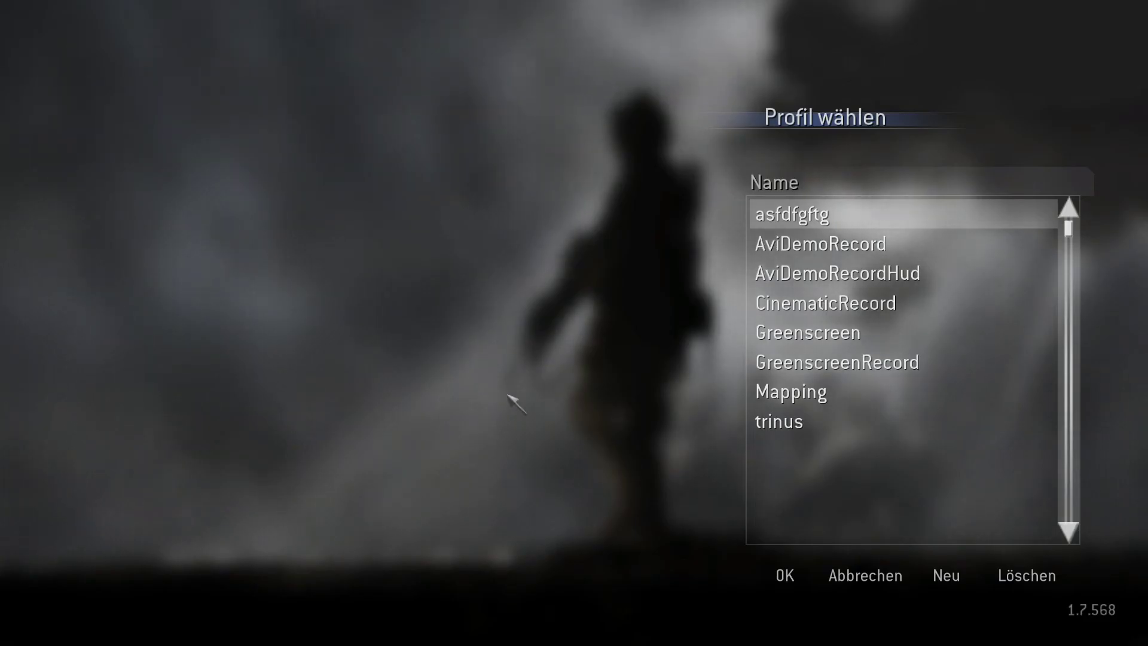
pyautogui.click(784, 576)
pyautogui.click(264, 462)
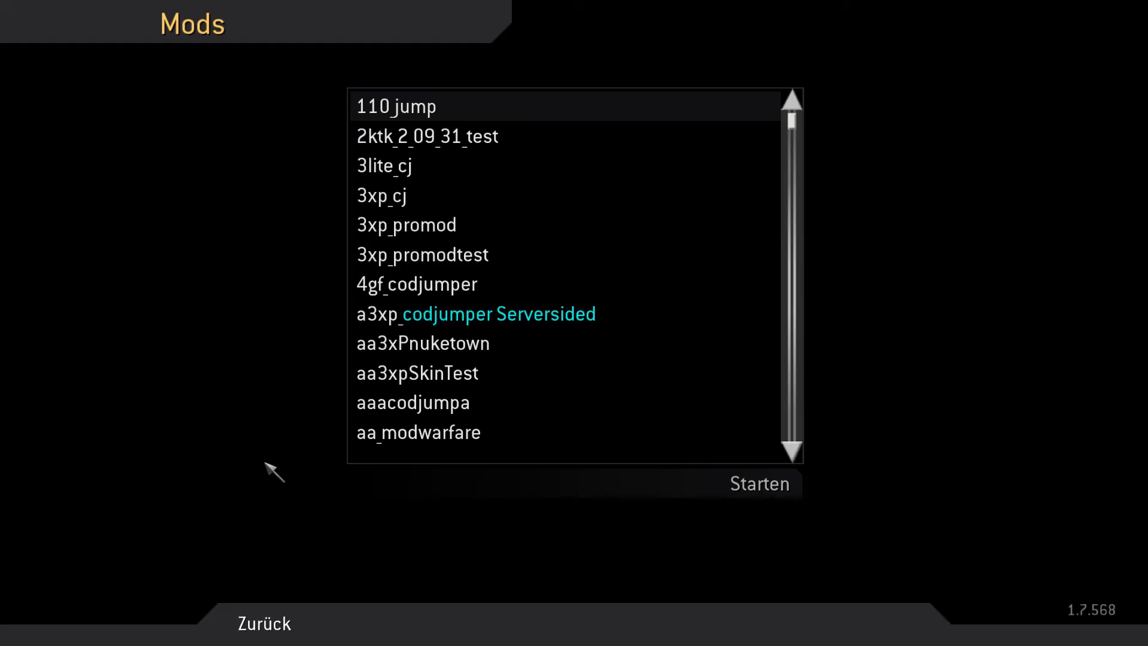
pyautogui.scroll(-5, 468, 335)
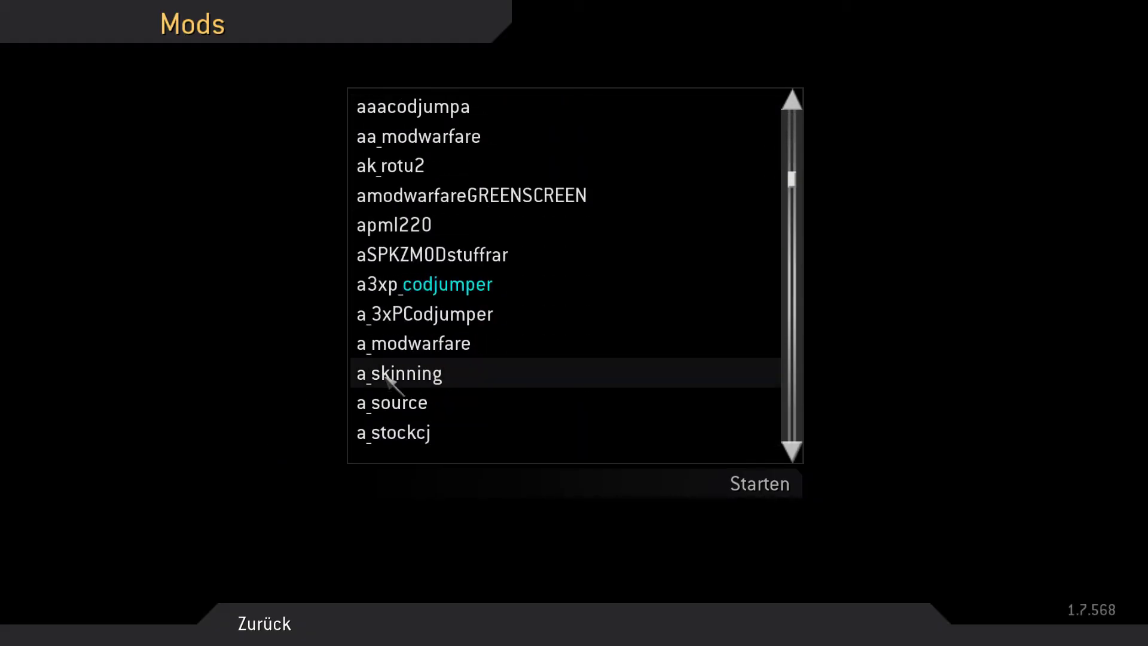
pyautogui.click(479, 485)
# Step: Run /g_gametype cj and /map mp_shipment in the console
pyautogui.press('`')
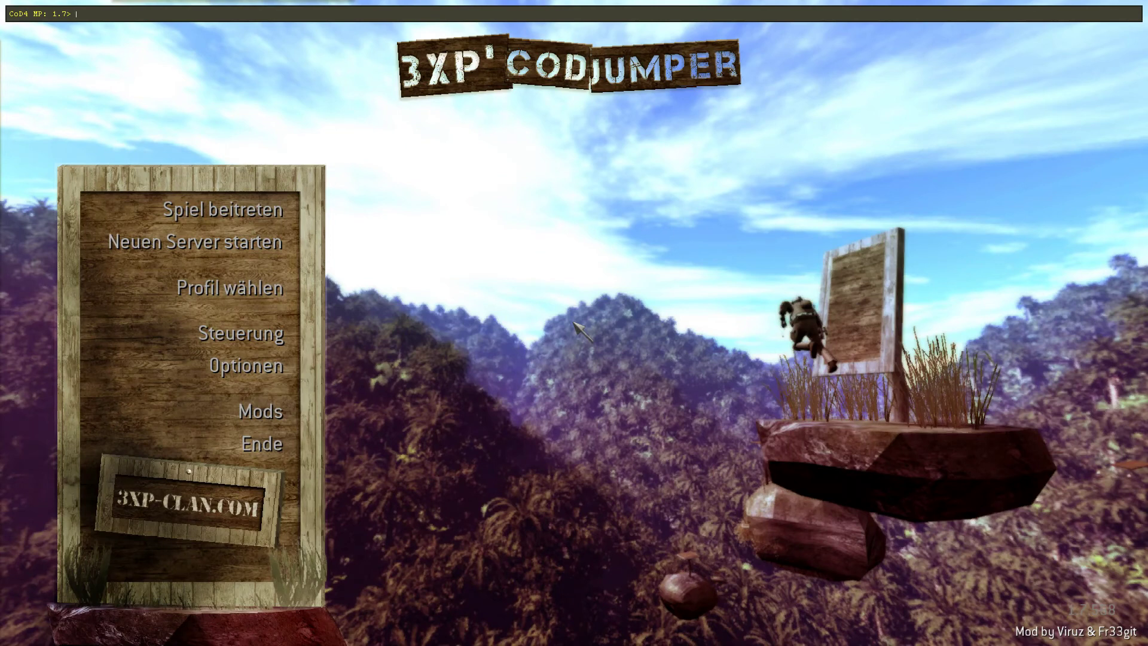
pyautogui.write('/g_gametype cj')
pyautogui.press('Return')
pyautogui.write('/map mp_shipmen')
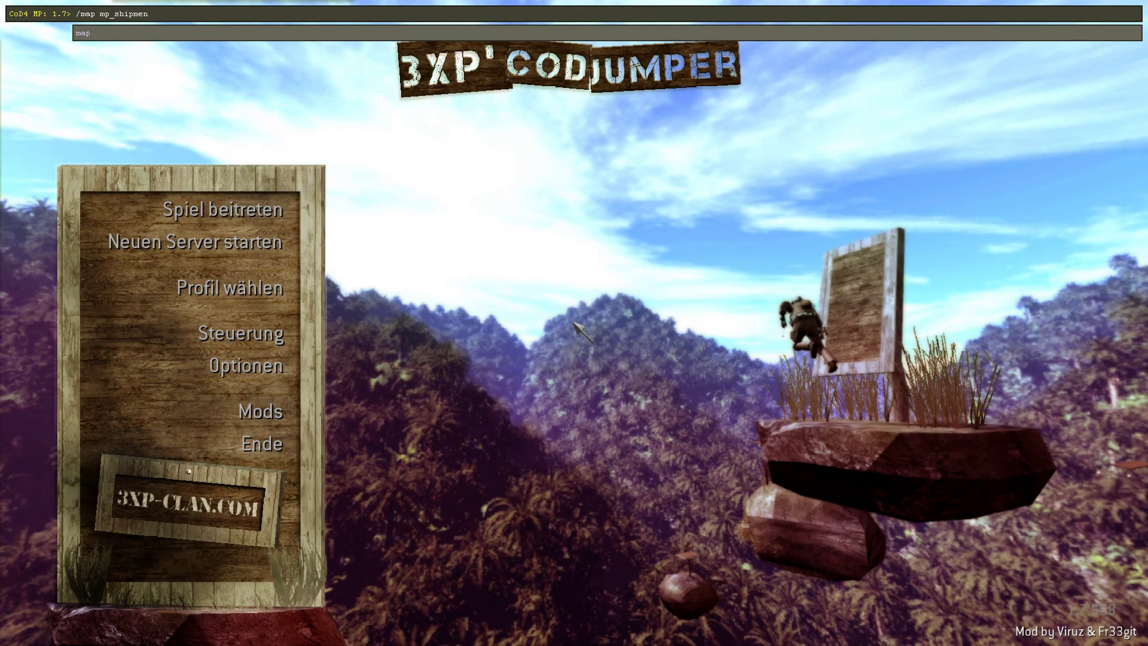
pyautogui.write('t')
pyautogui.press('Return')
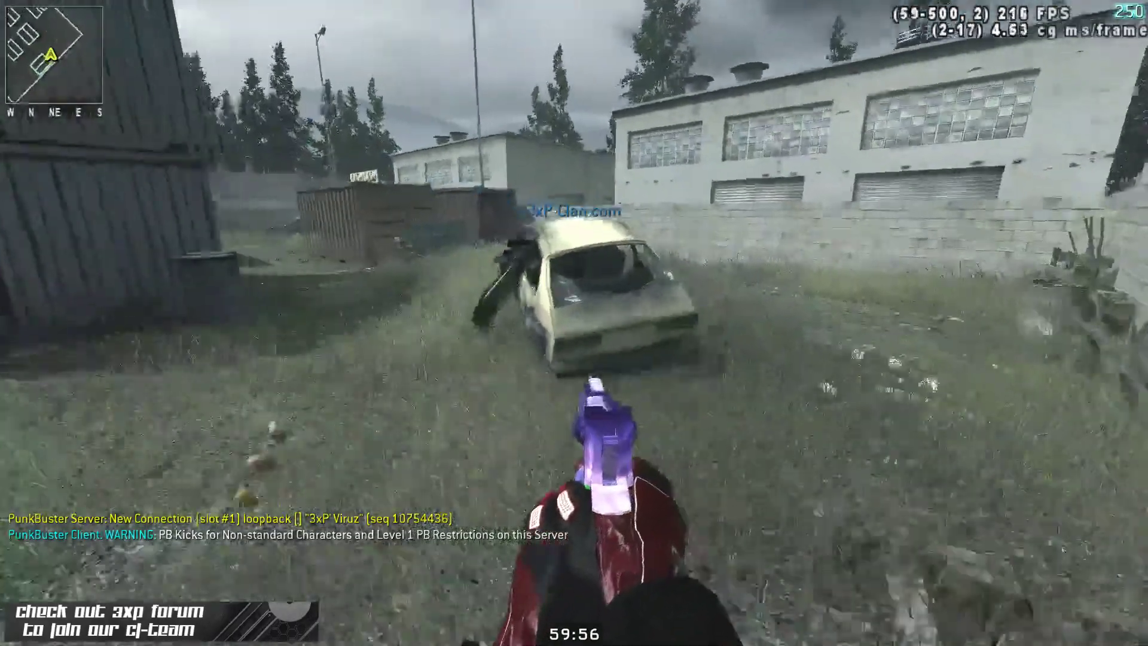
# Step: Walk forward through Shipment showing the purple galaxy Desert Eagle in first person
pyautogui.press('w')
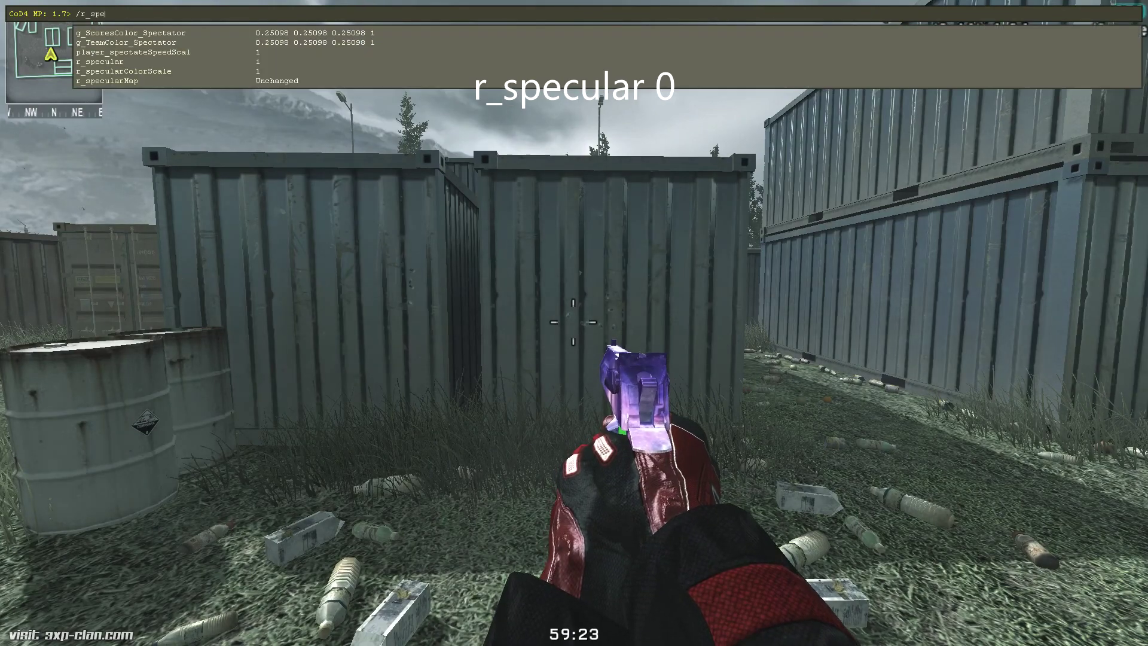
# Step: Enter /r_specular 1 and move near the containers to inspect the Desert Eagle
pyautogui.write('/r_specular 1')
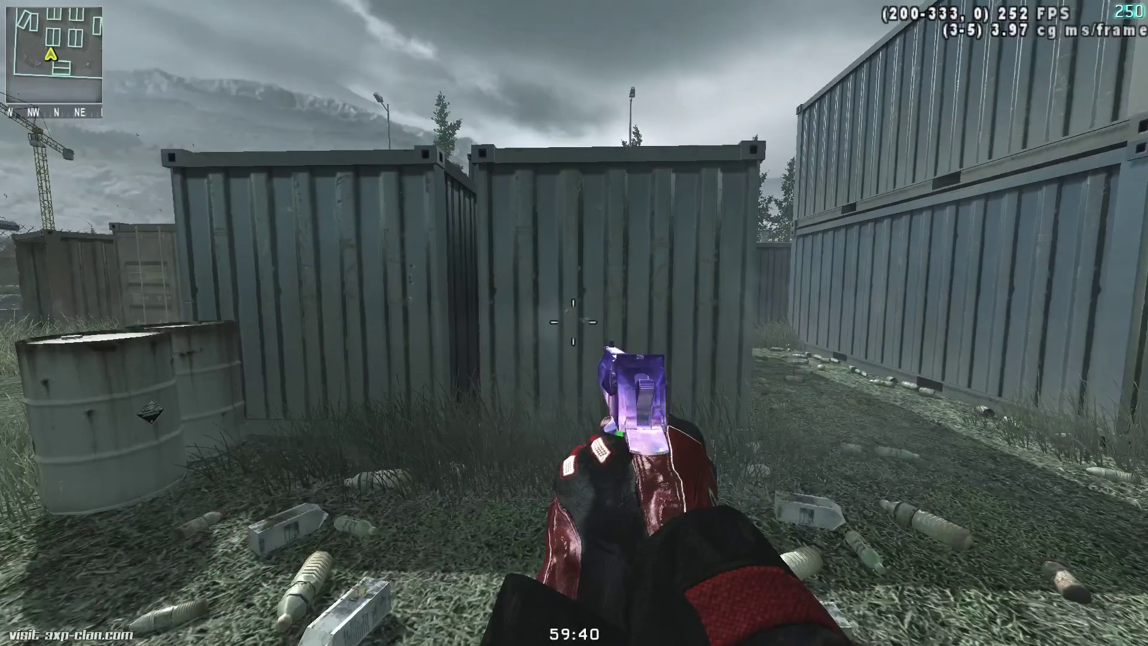
pyautogui.press('w')
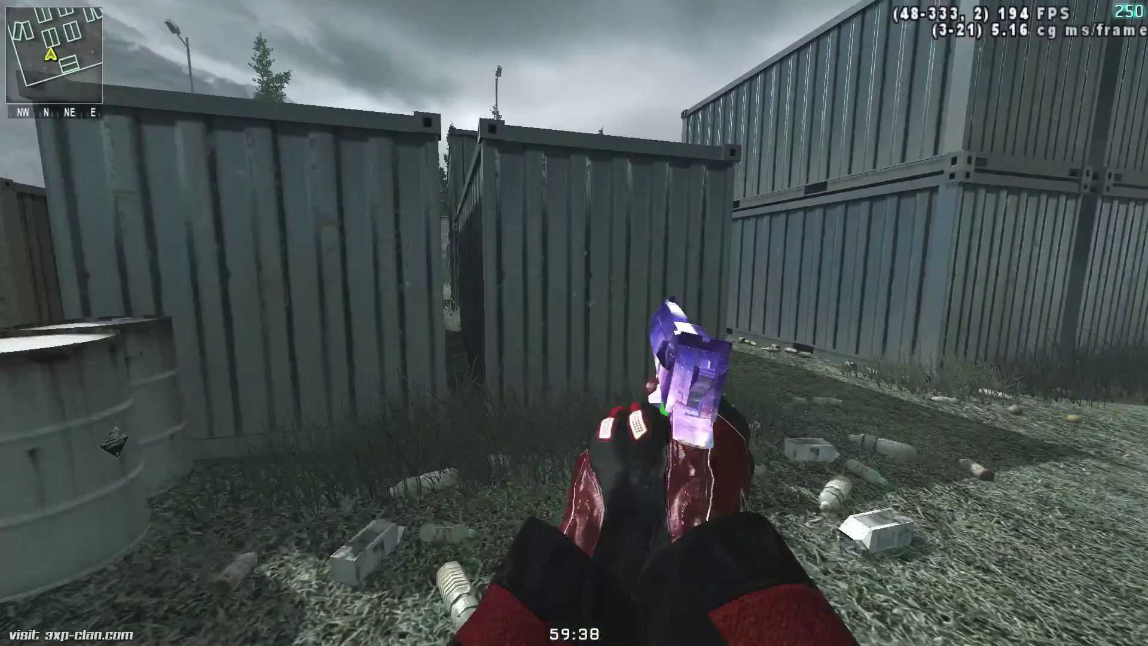
pyautogui.press('s')
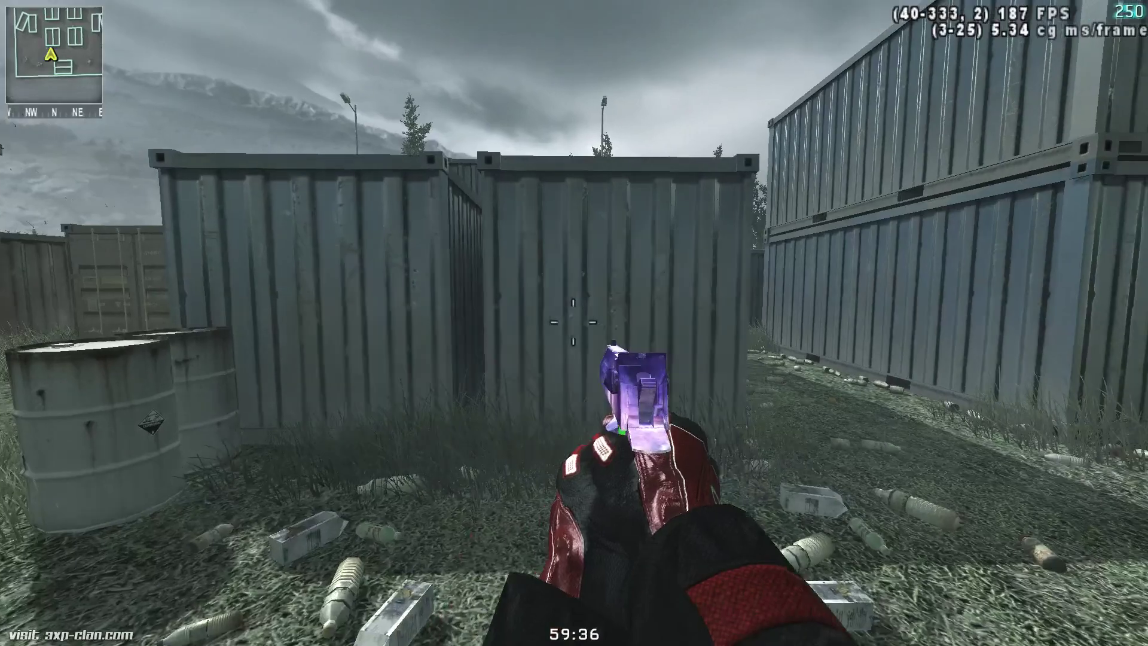